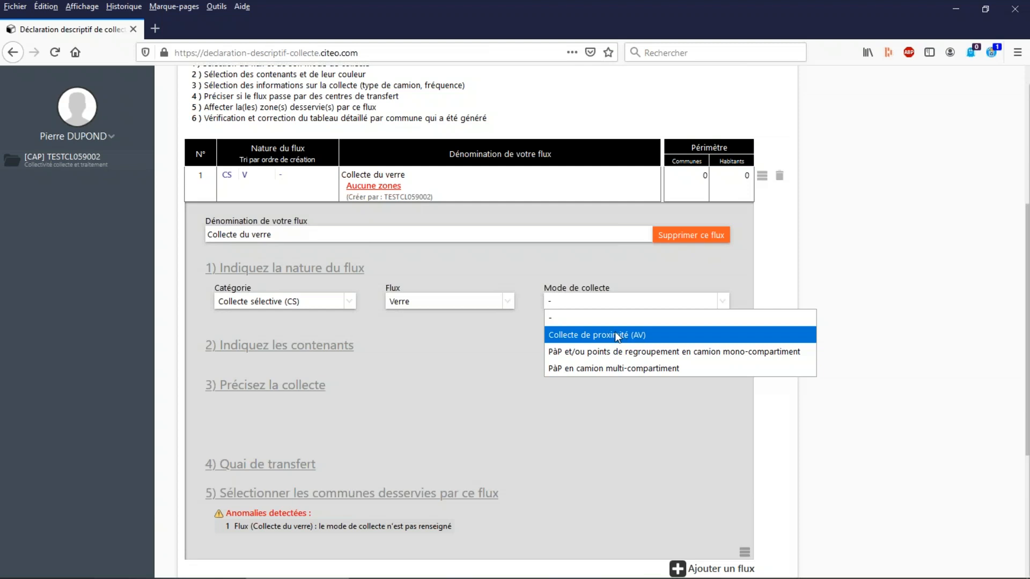
Set the collection mode of the "Collecte du verre" flow to Collecte de proximité (AV).
click(617, 335)
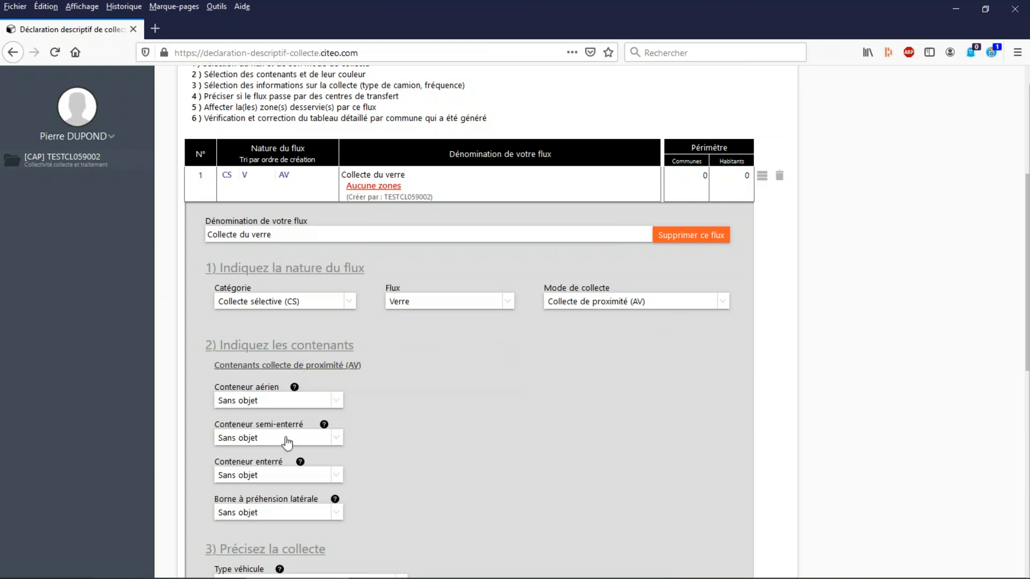
click(589, 303)
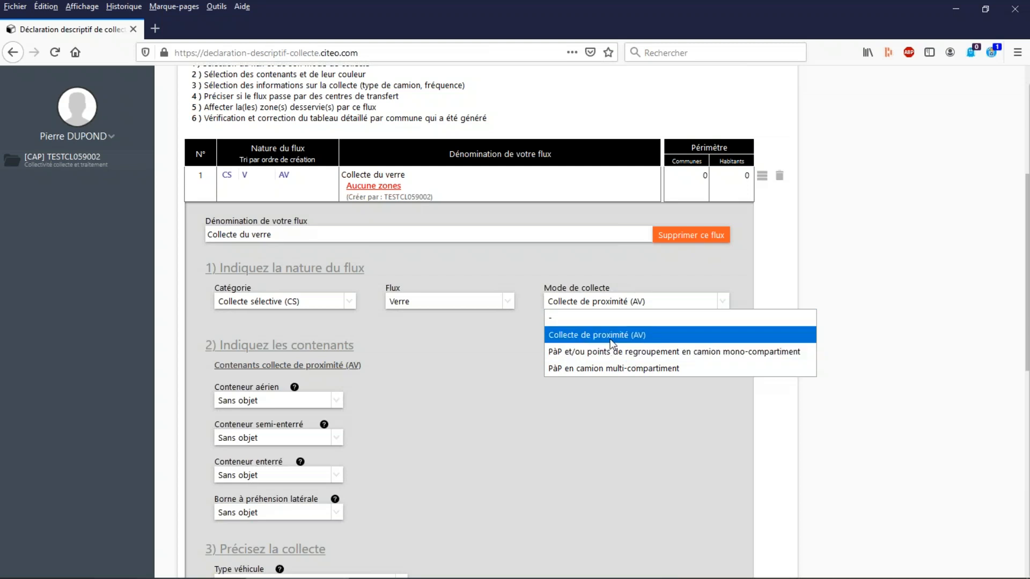
click(592, 338)
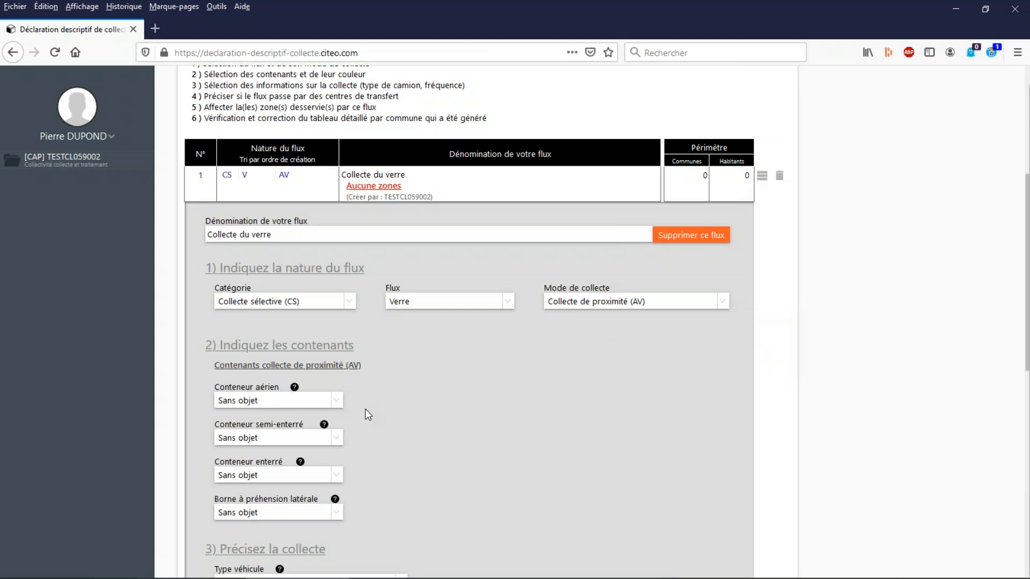
Declare above-ground containers (Conteneur aérien) as Oui, with Vert as their signage colour.
scroll(365, 408, down, 2)
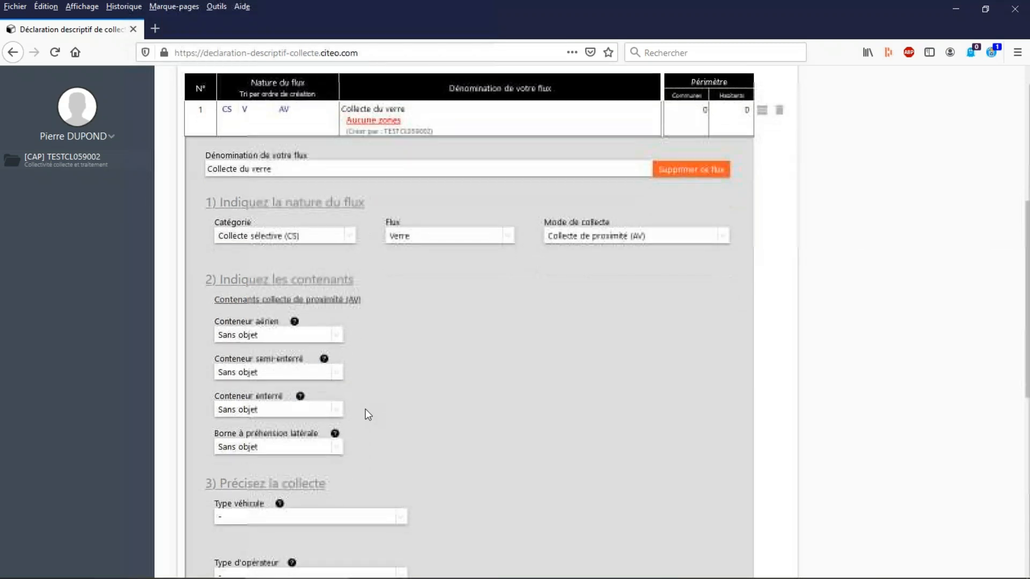
click(251, 336)
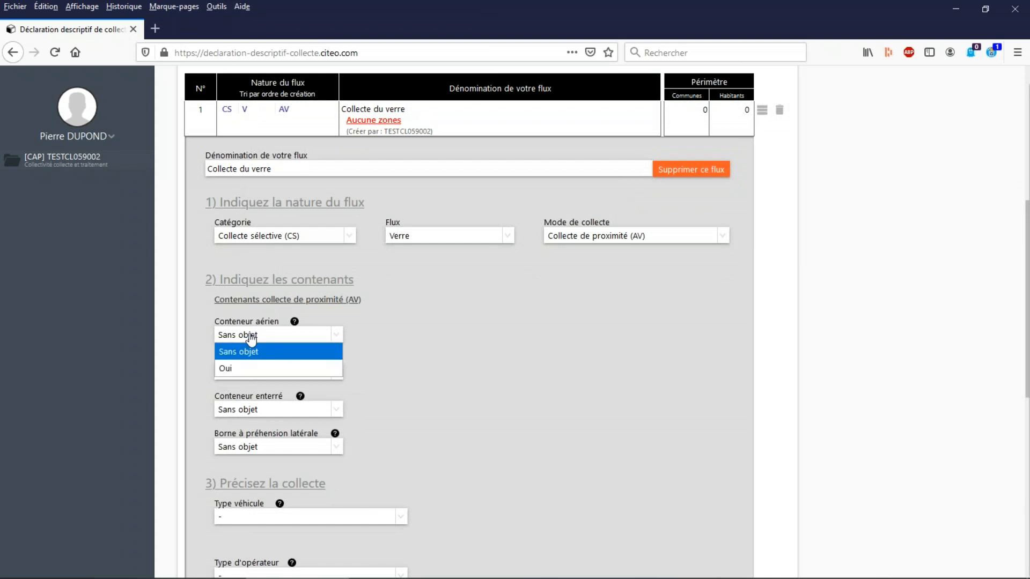
click(246, 368)
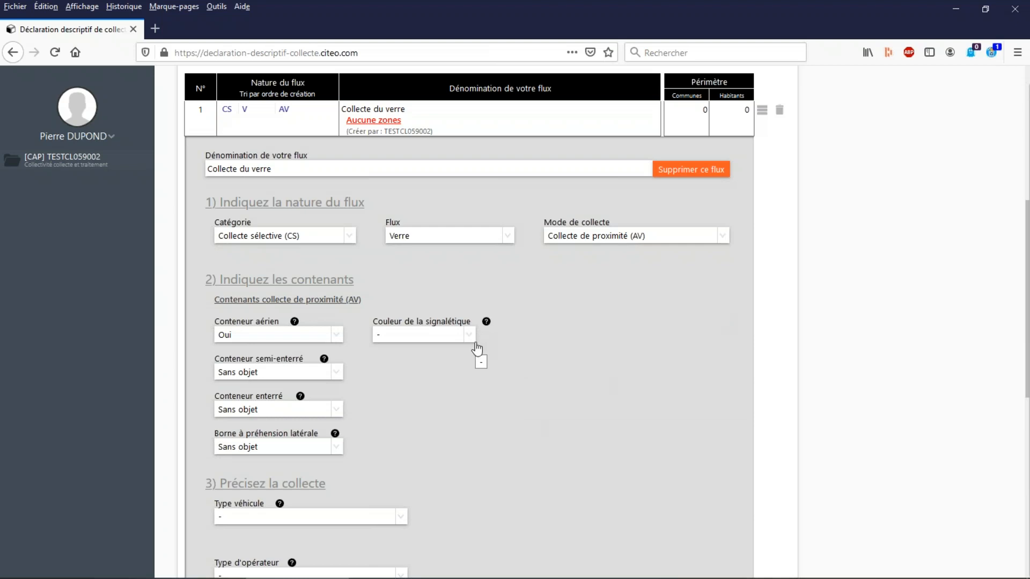
click(412, 337)
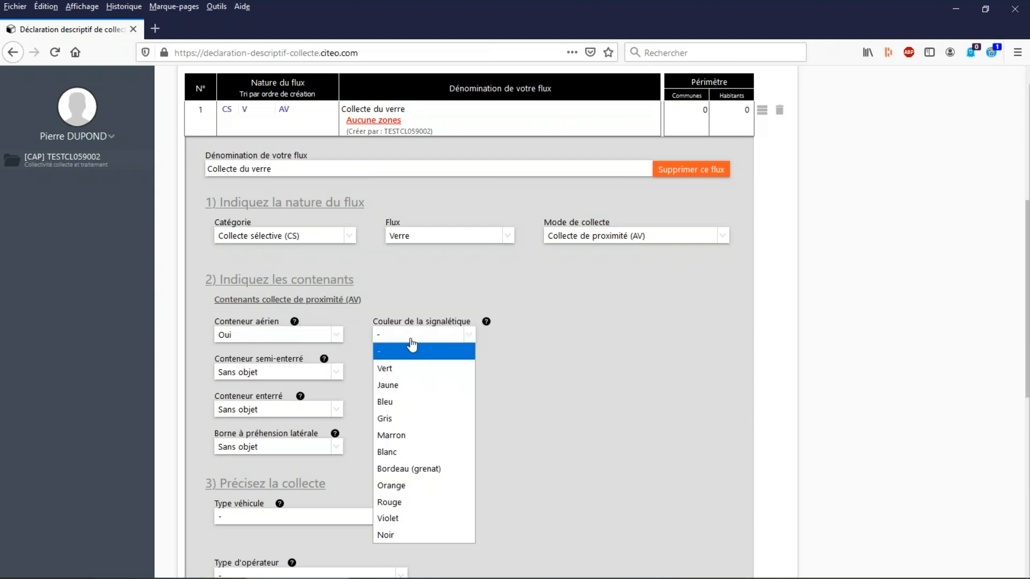
click(387, 372)
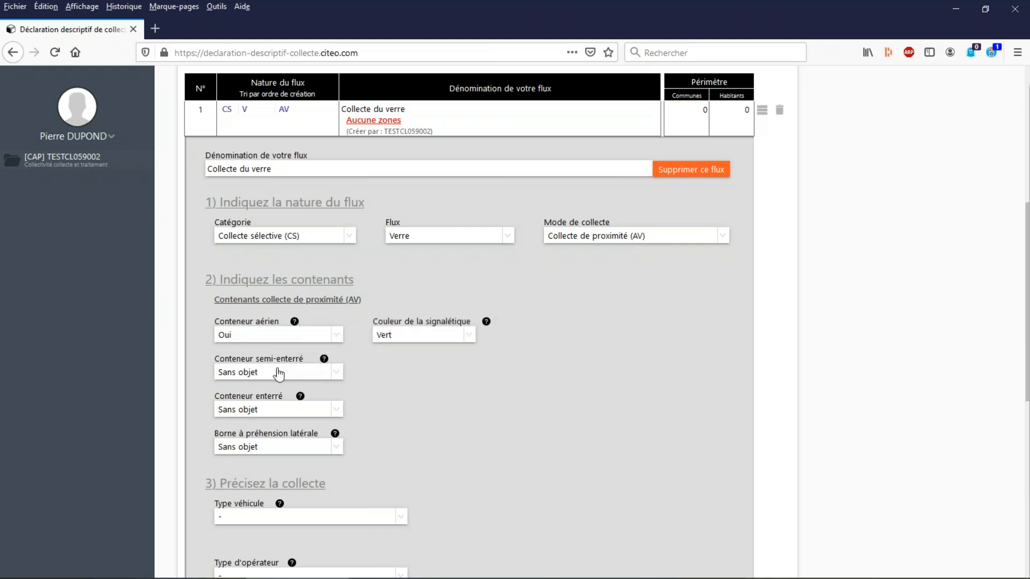
Declare underground containers (Conteneur enterré) as Oui, with Vert as their signage colour.
click(250, 412)
click(231, 440)
click(393, 409)
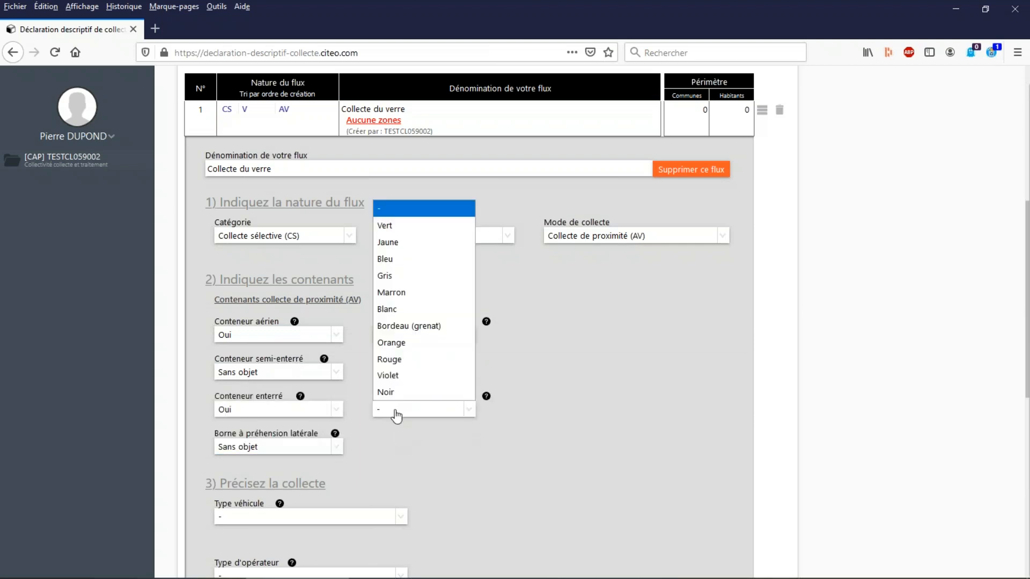
click(396, 232)
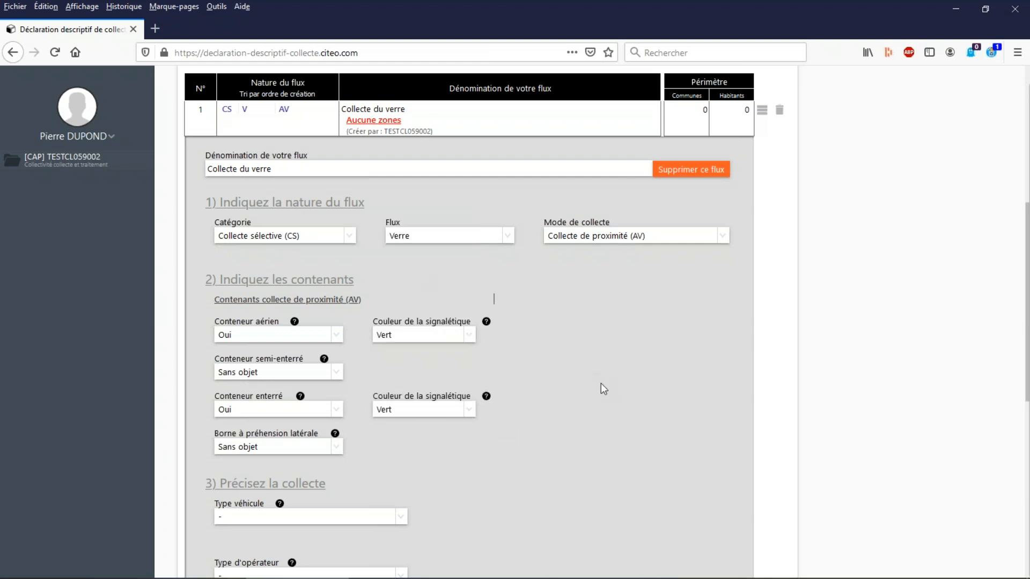
Set the collection vehicle type to Camion grue benne ouverte.
scroll(601, 382, down, 2)
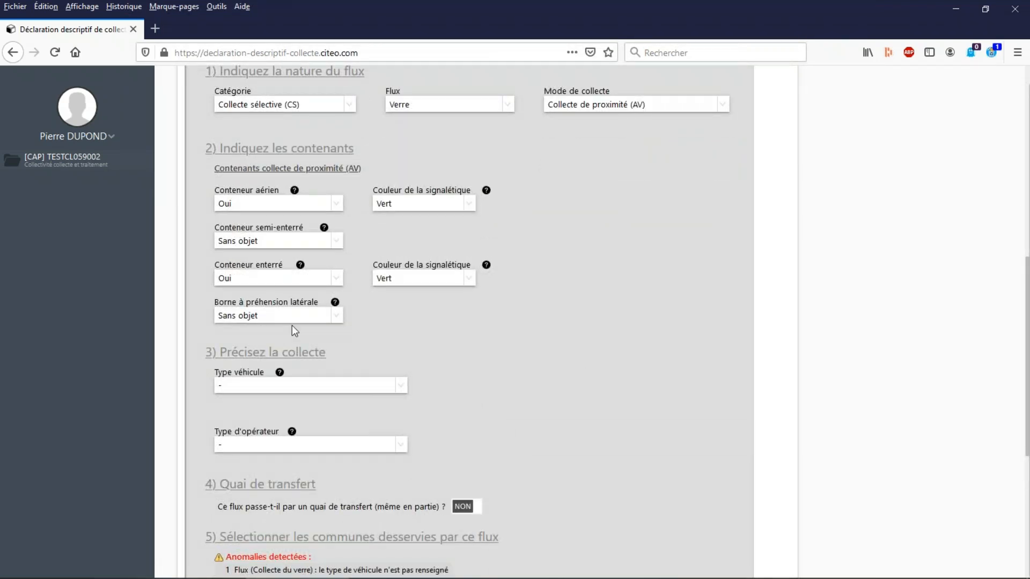
scroll(514, 378, down, 1)
click(225, 321)
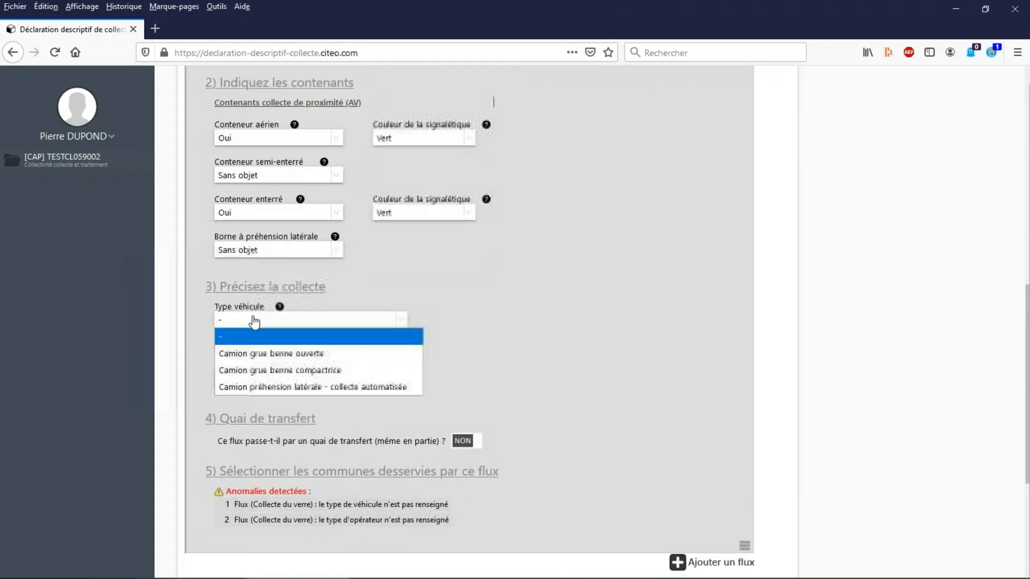
click(283, 353)
Choose Régie as the operator type, and change it to Privé.
scroll(533, 311, down, 2)
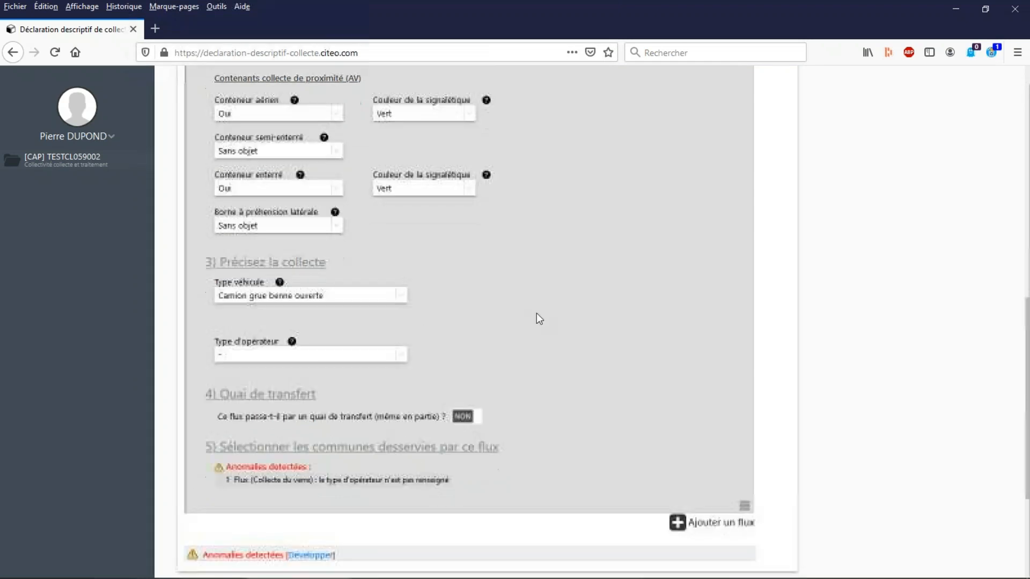
click(321, 316)
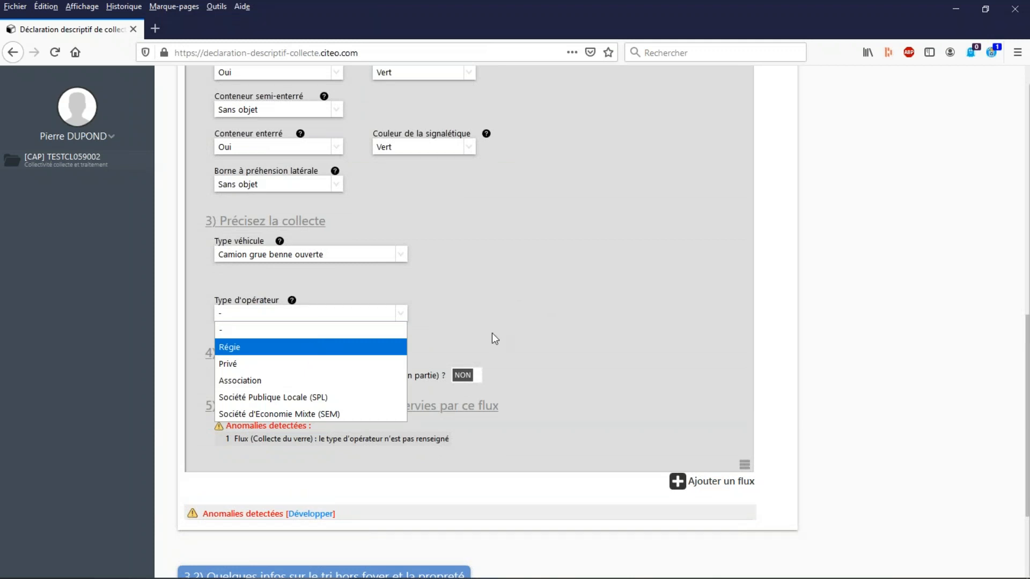
click(387, 348)
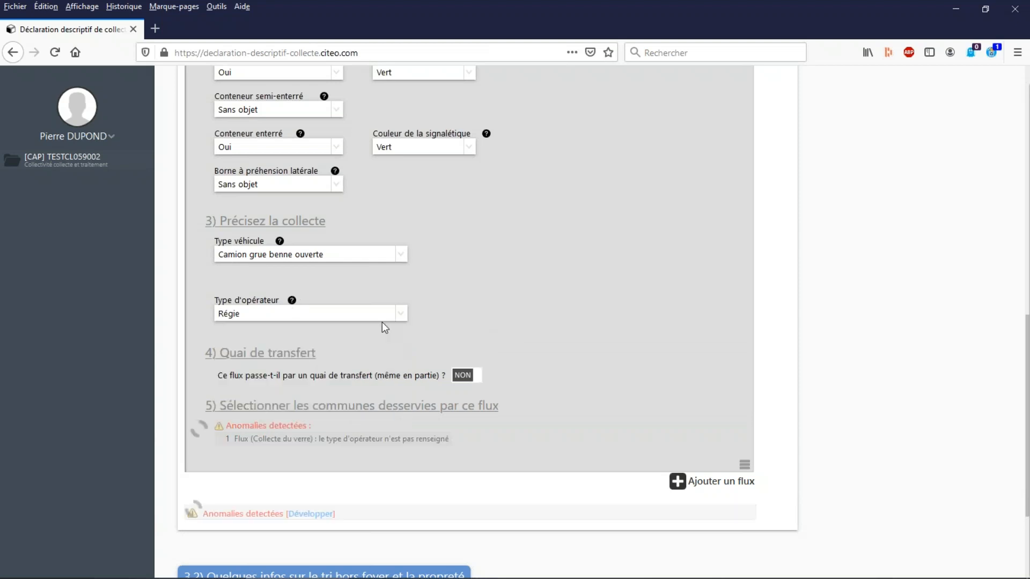
click(328, 315)
click(298, 362)
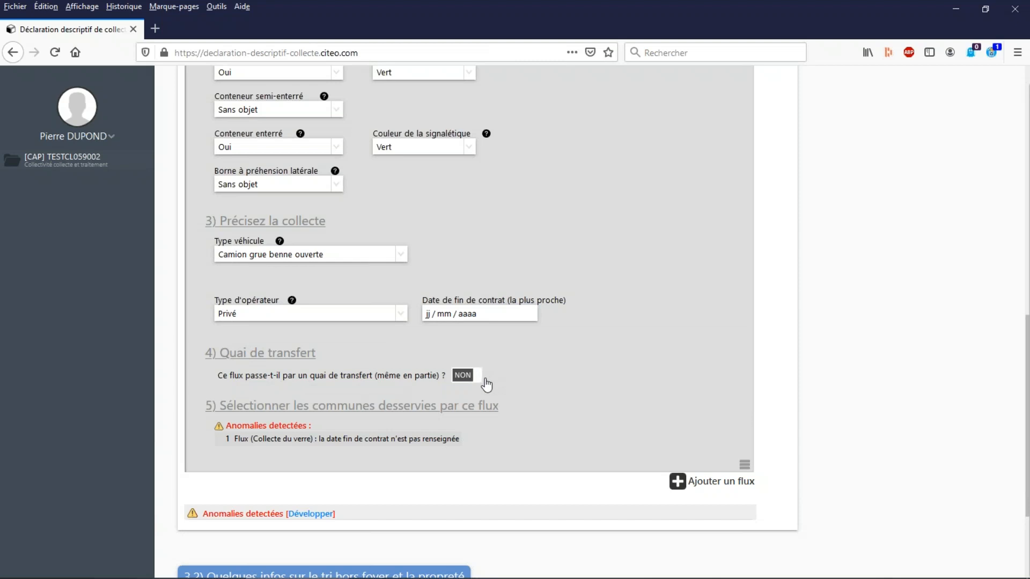
Mark the flow as passing through a transfer station and add PARIS (75056) to its table with 100% of the tonnage.
click(475, 378)
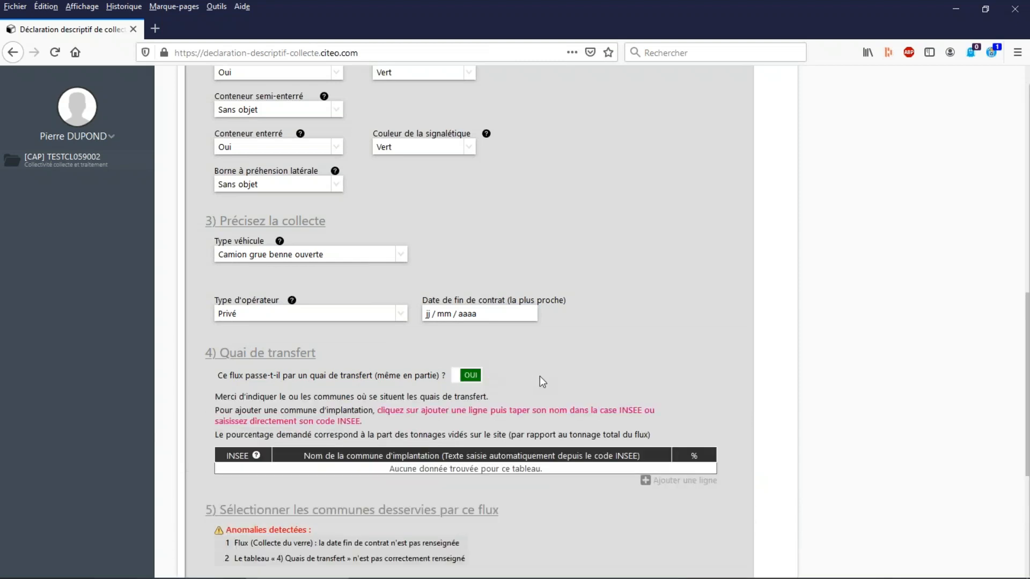
scroll(540, 376, down, 2)
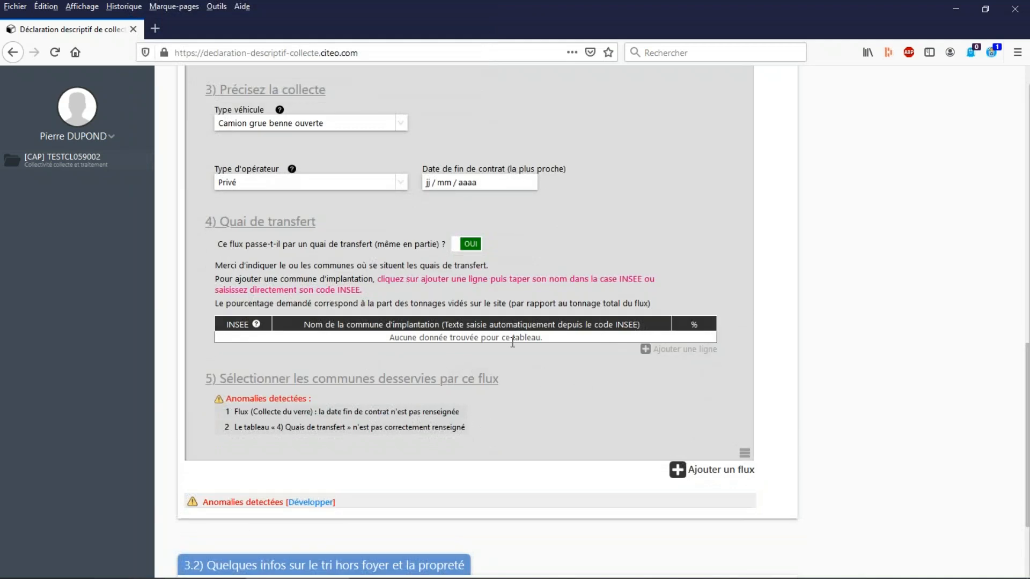
click(649, 352)
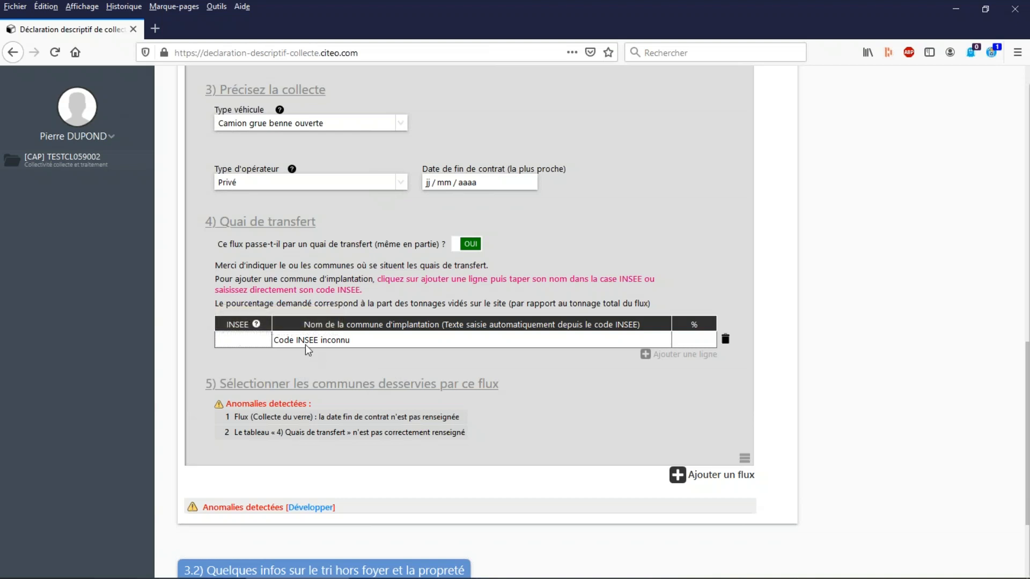
text(paris)
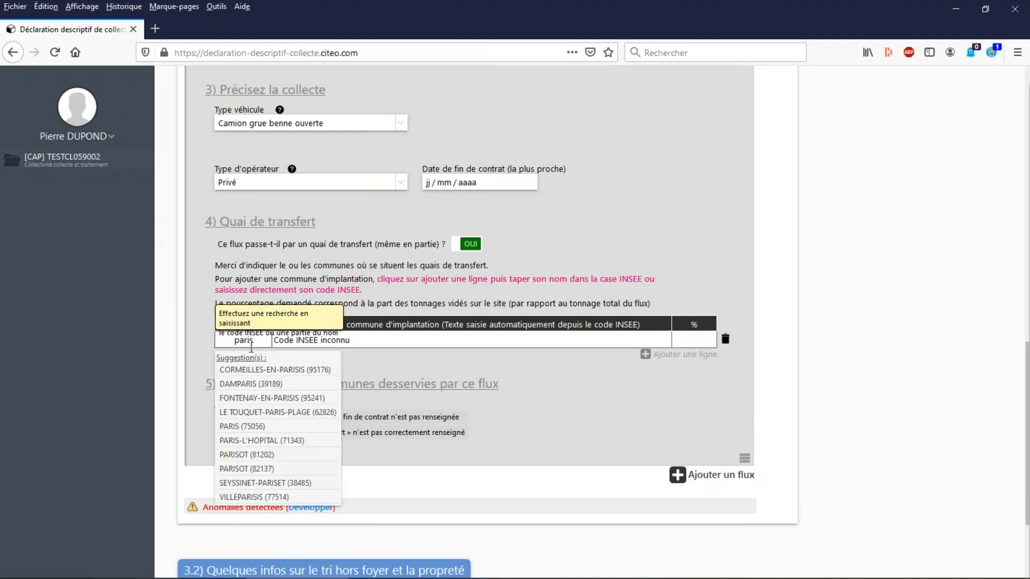
click(243, 426)
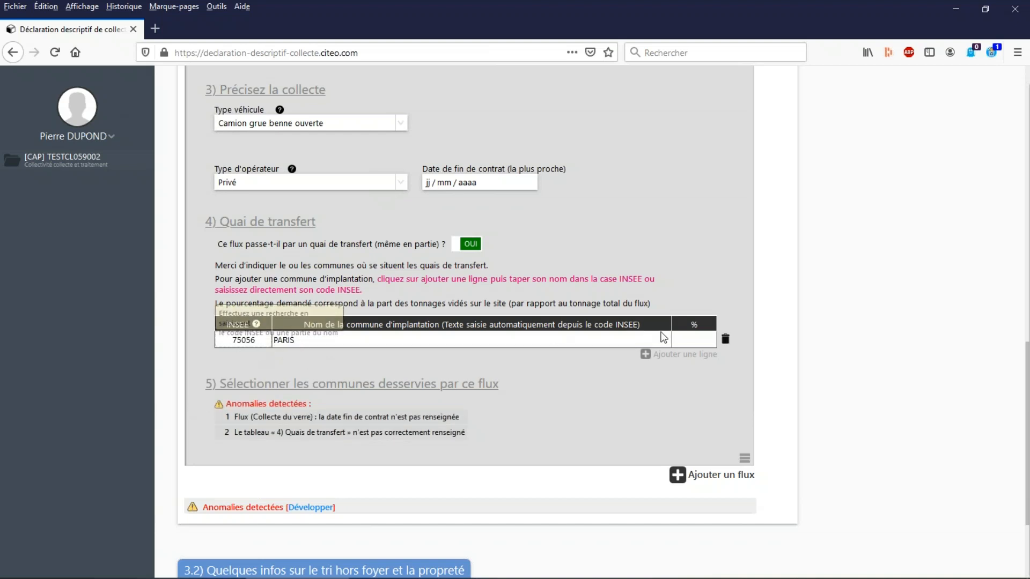
click(692, 341)
text(100)
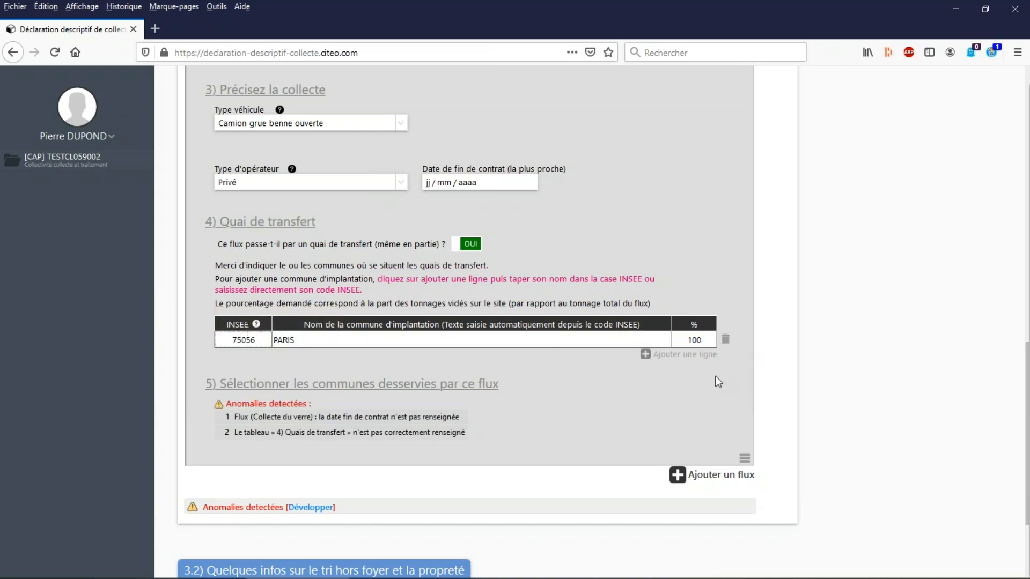
click(718, 382)
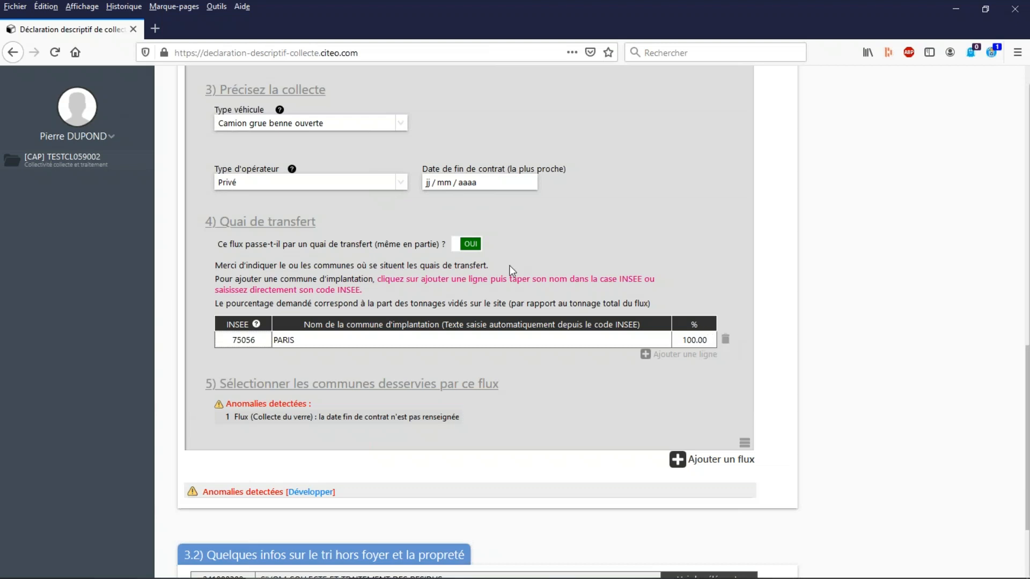
Delete the PARIS row from the transfer station table and set the transfer station question back to NON.
click(725, 339)
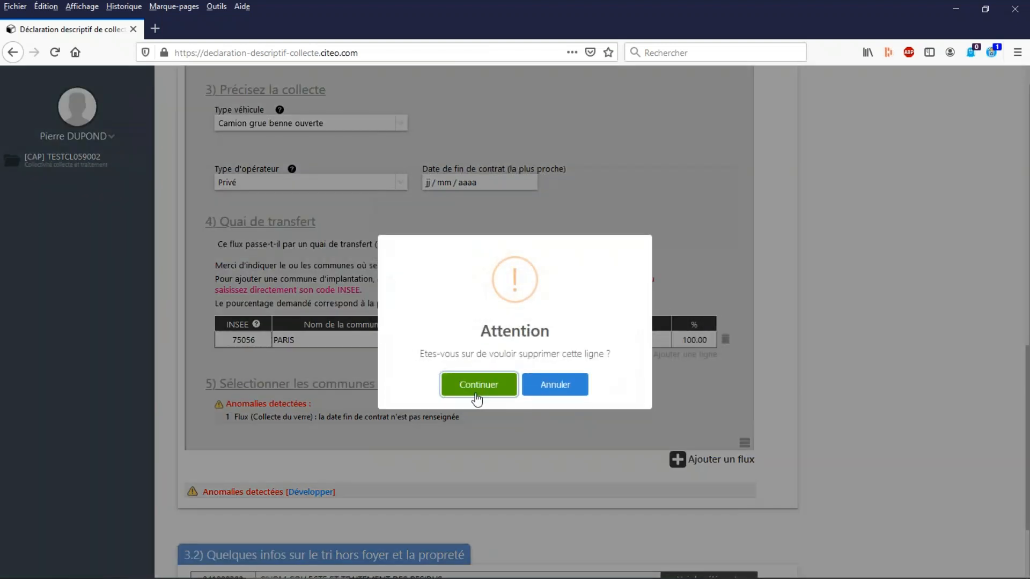
click(478, 384)
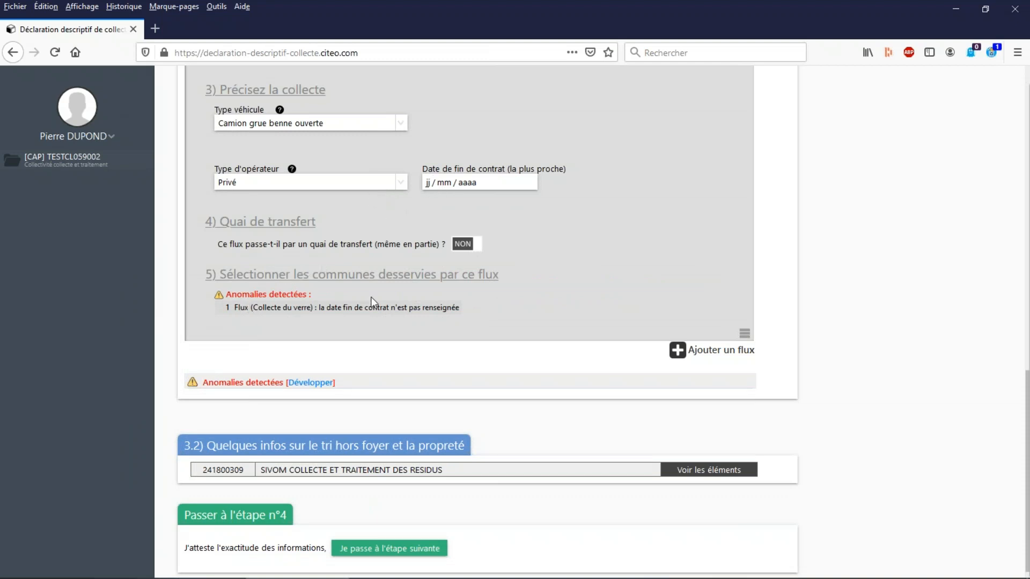
Set the private operator's nearest contract end date to 31/12/2020.
click(439, 184)
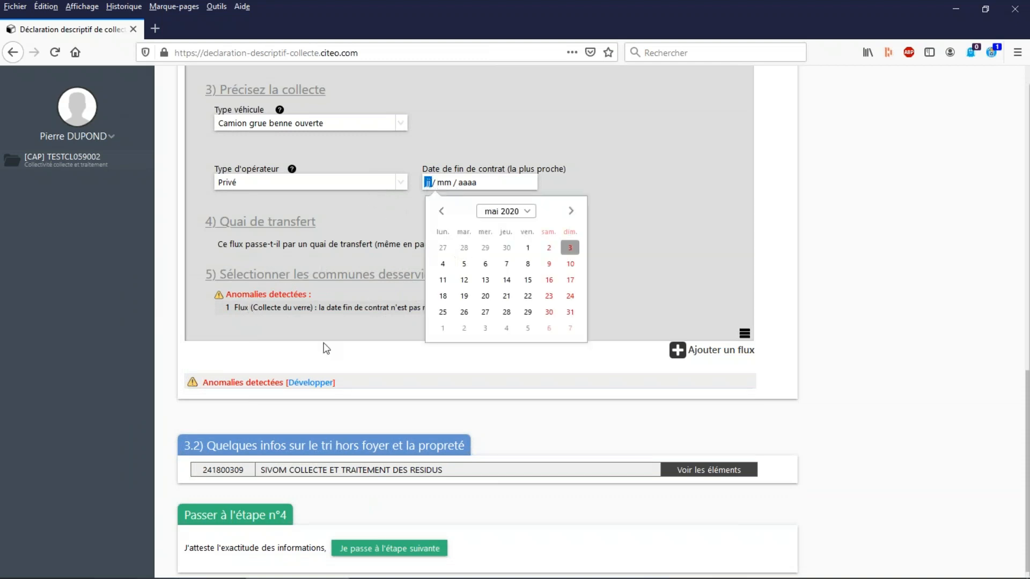
click(687, 187)
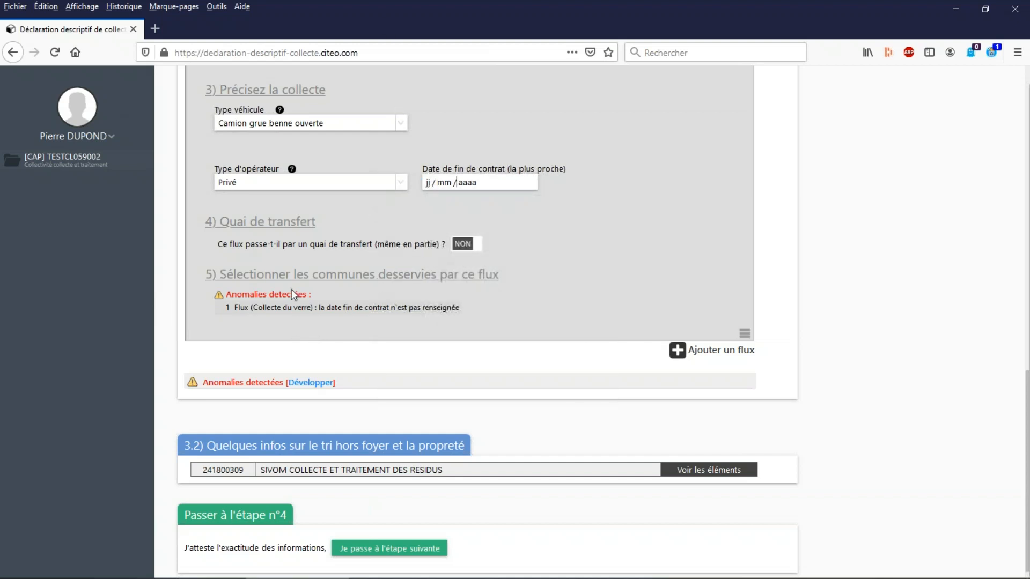
click(426, 185)
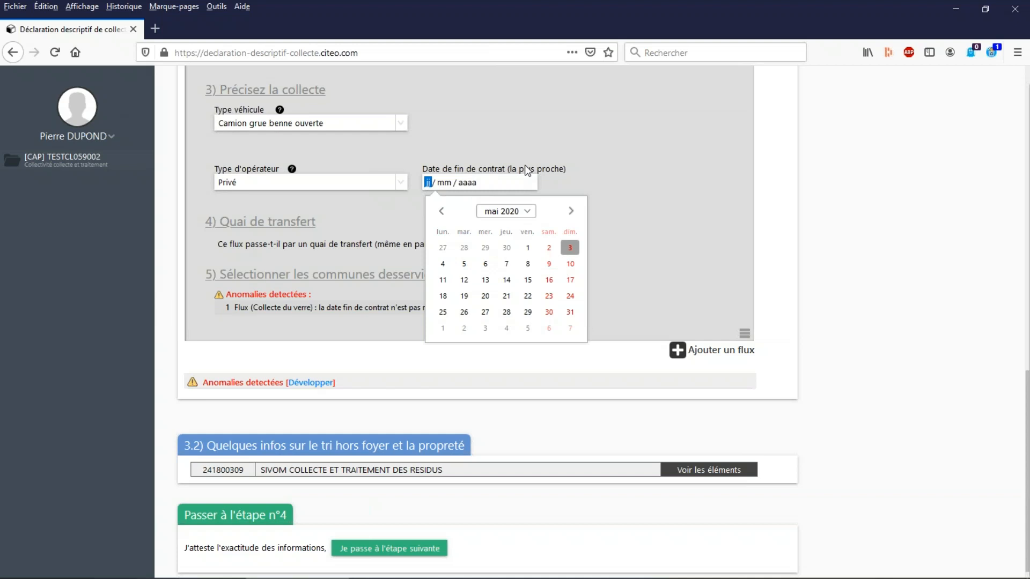
text(31 / 12 / 2020)
click(669, 222)
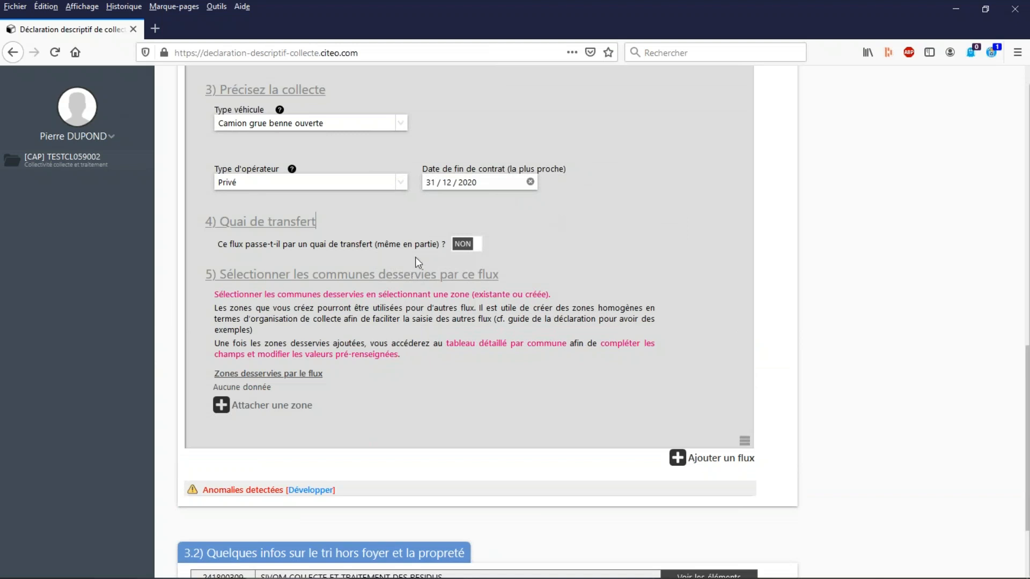
Attach the zone "[CAP] Collectivité à compétence collecte et traitement" to the glass collection flow.
click(224, 408)
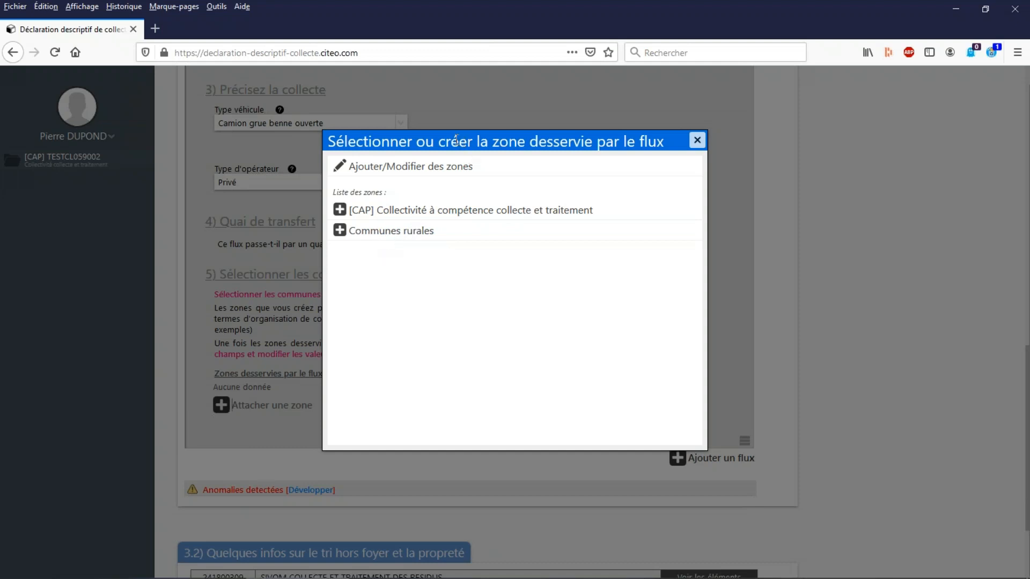
drag(450, 146, 514, 146)
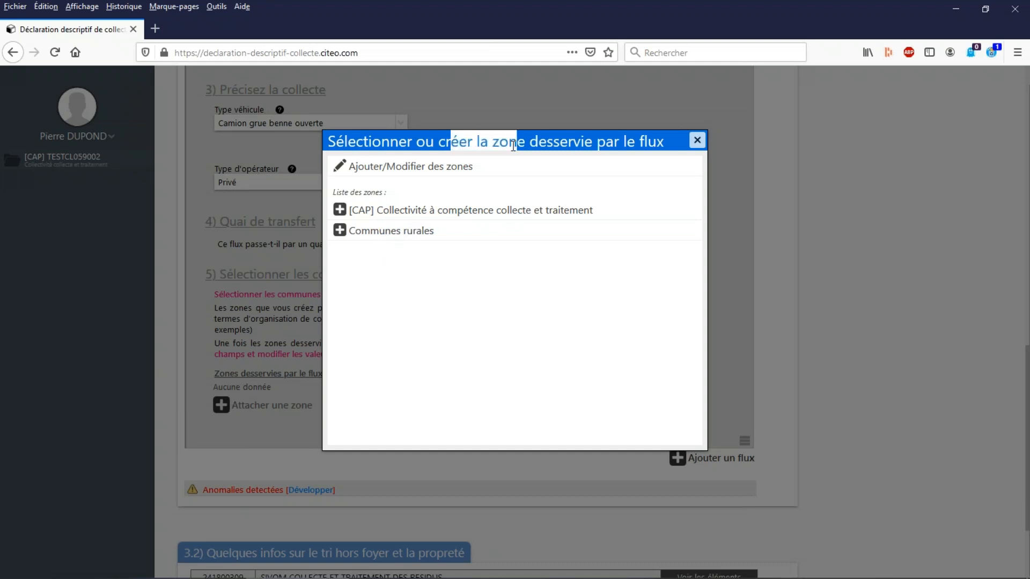
click(420, 274)
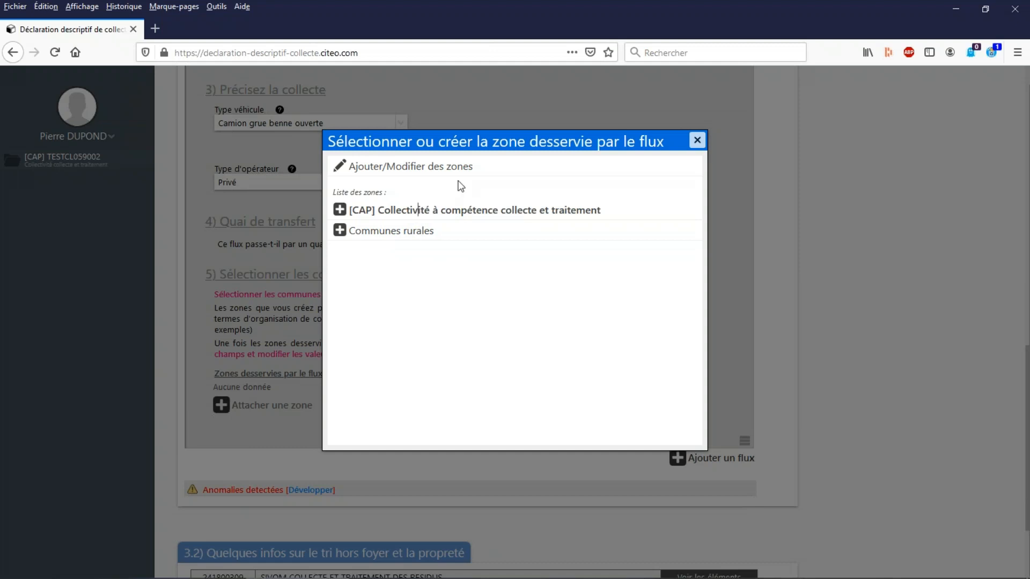
click(430, 209)
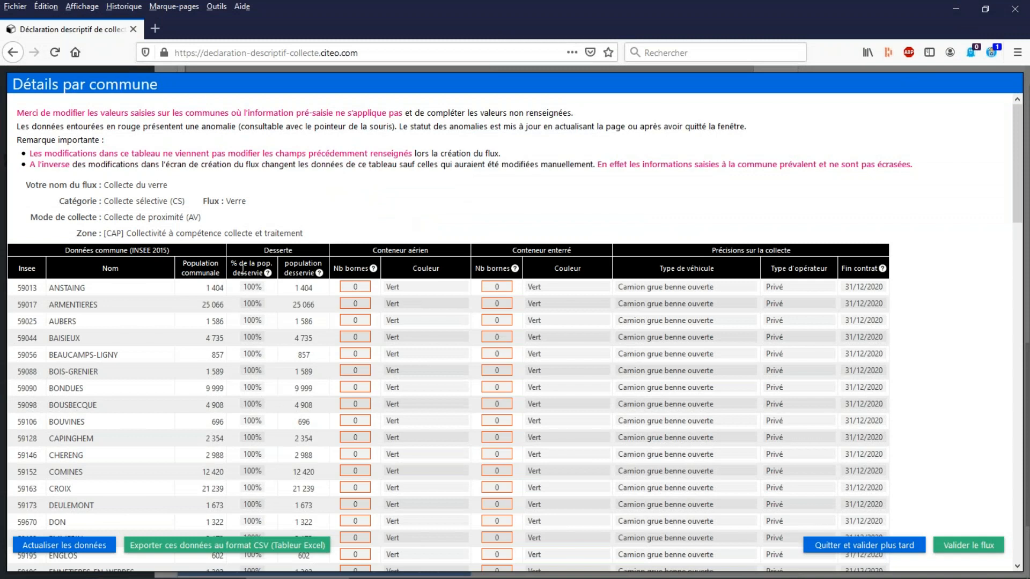
Examine the container, vehicle, operator and contract values prefilled for each commune in the details table.
scroll(242, 269, down, 2)
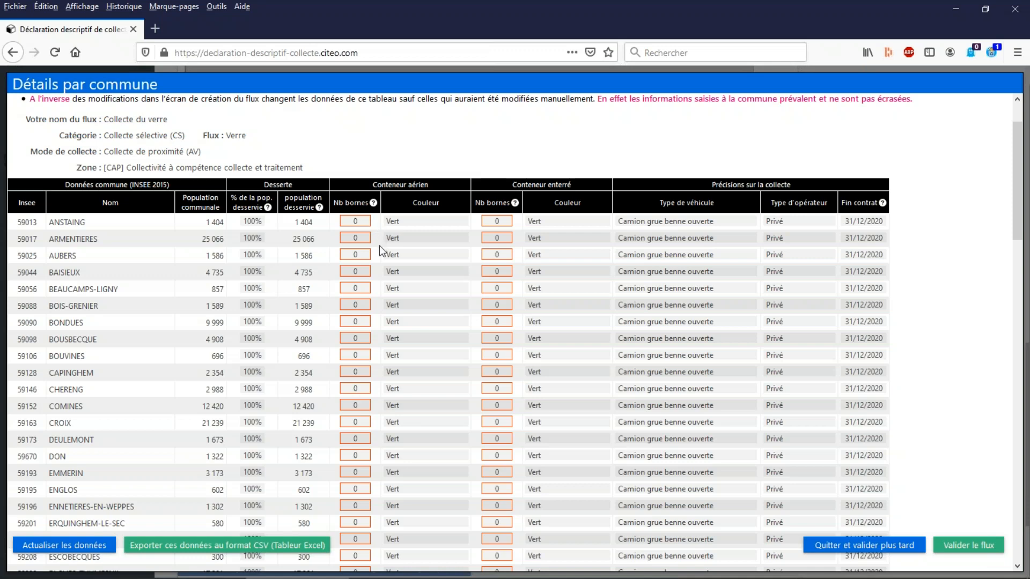
scroll(379, 245, down, 2)
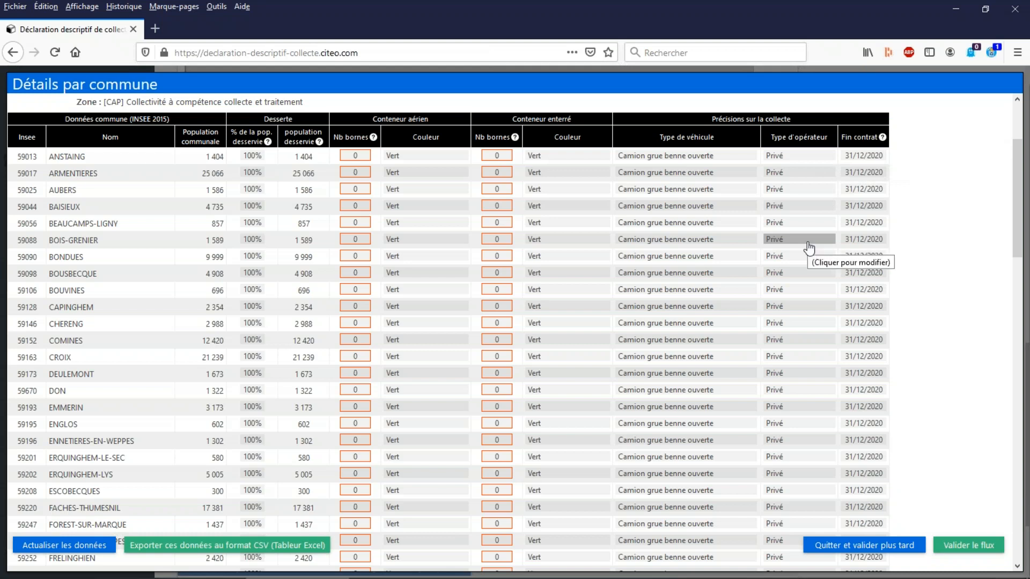
Leave the commune details for later validation and set semi-buried containers to Oui with signage colour Vert.
scroll(808, 247, up, 2)
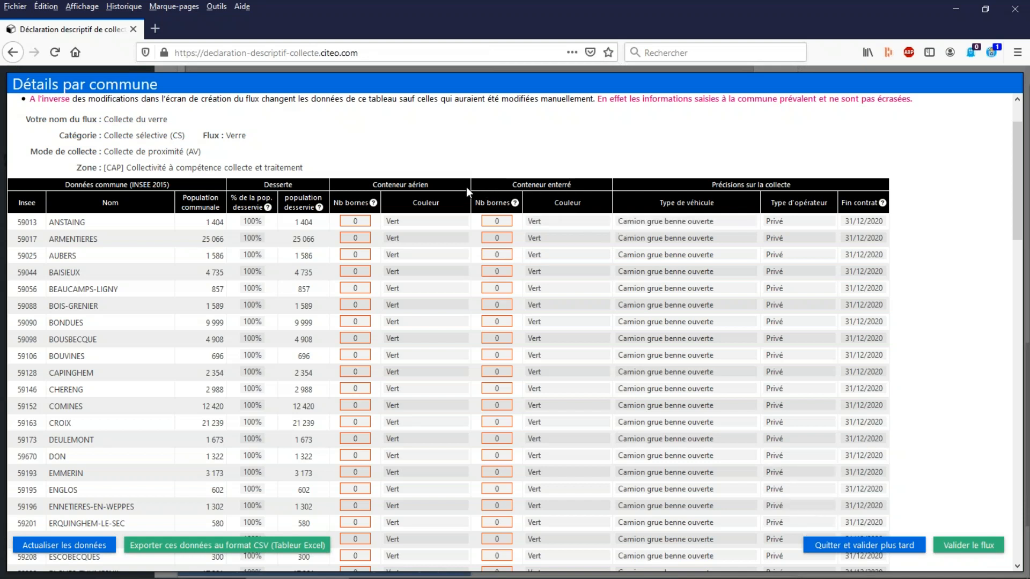
click(847, 547)
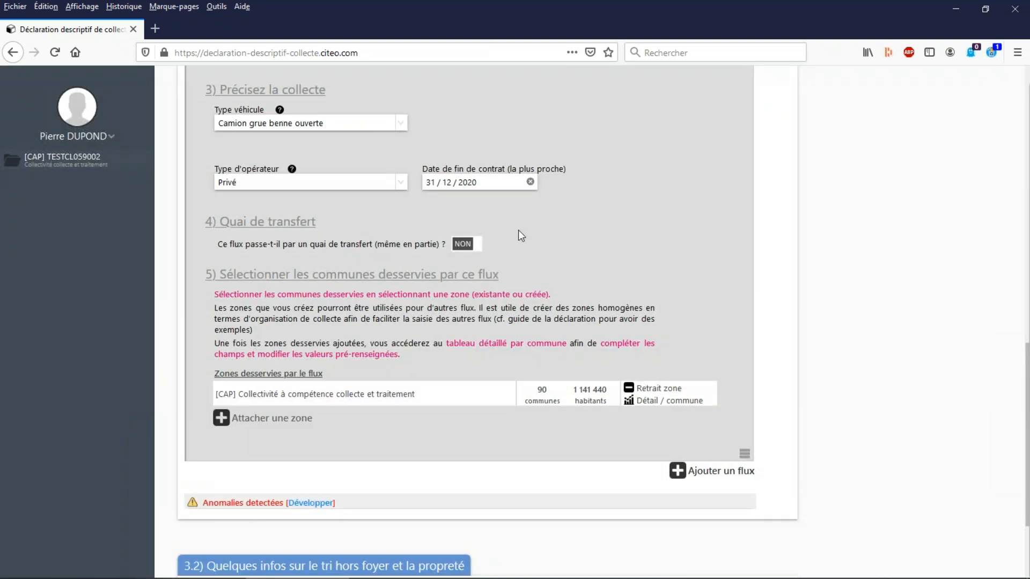
scroll(520, 232, up, 5)
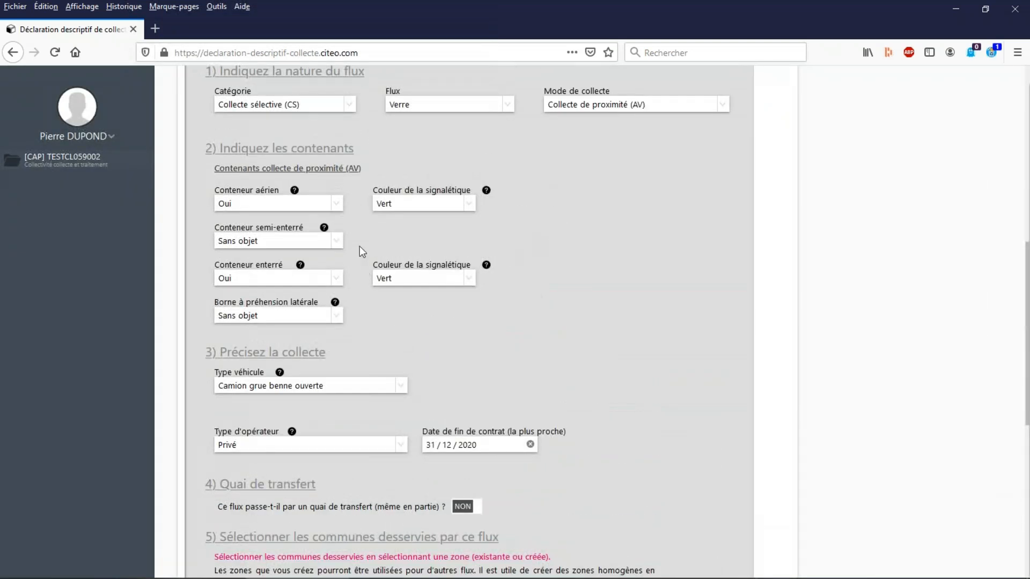
click(335, 241)
click(235, 279)
click(471, 241)
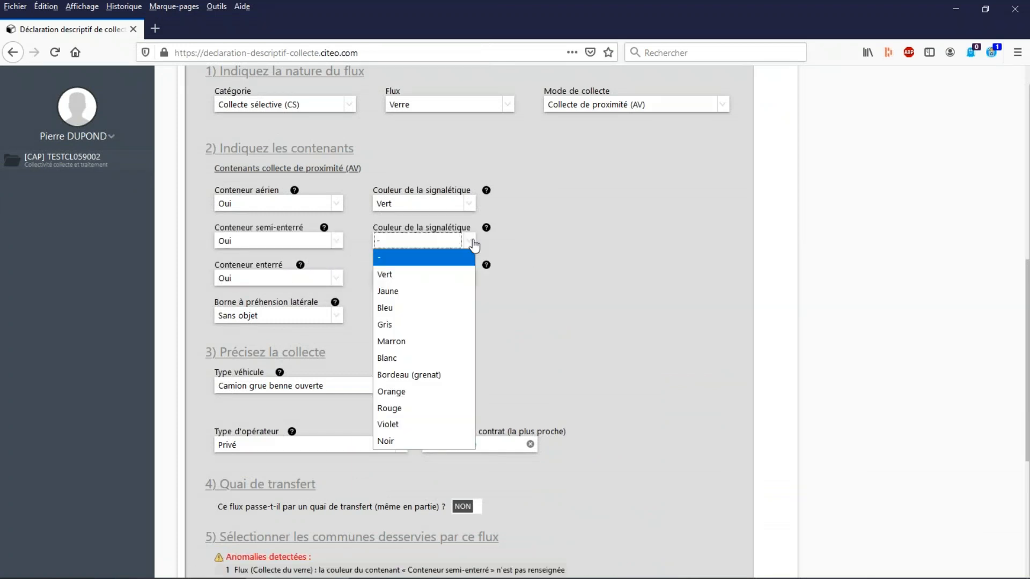
click(408, 274)
Reopen the per-commune details table for the zone attached to the glass collection flow.
scroll(703, 286, down, 3)
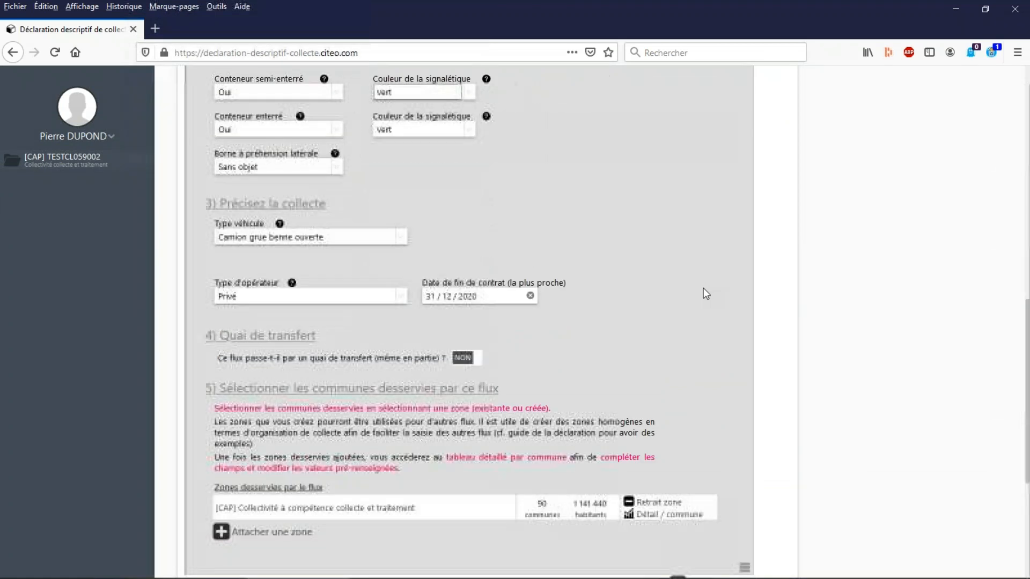
scroll(705, 294, down, 2)
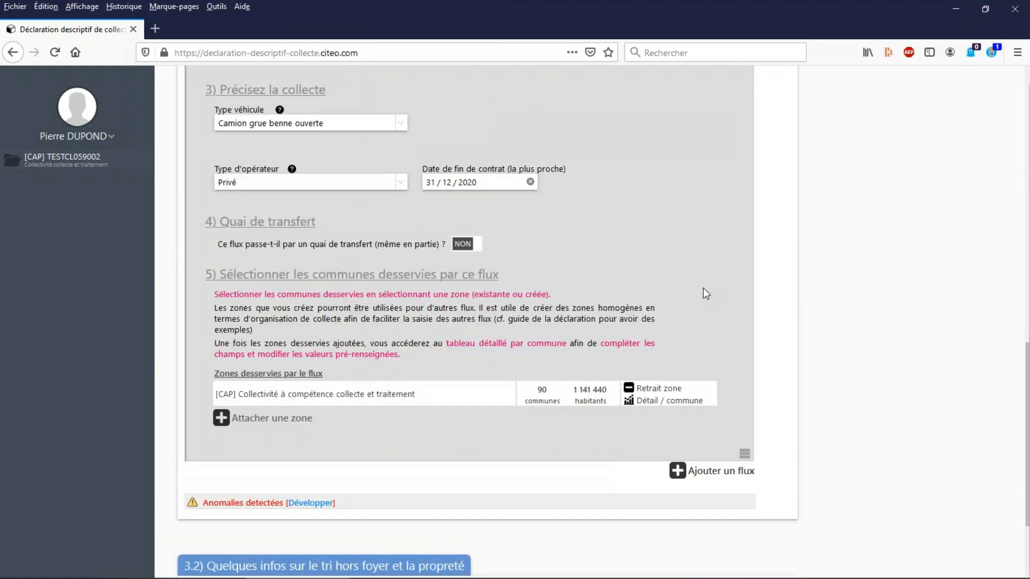
click(658, 402)
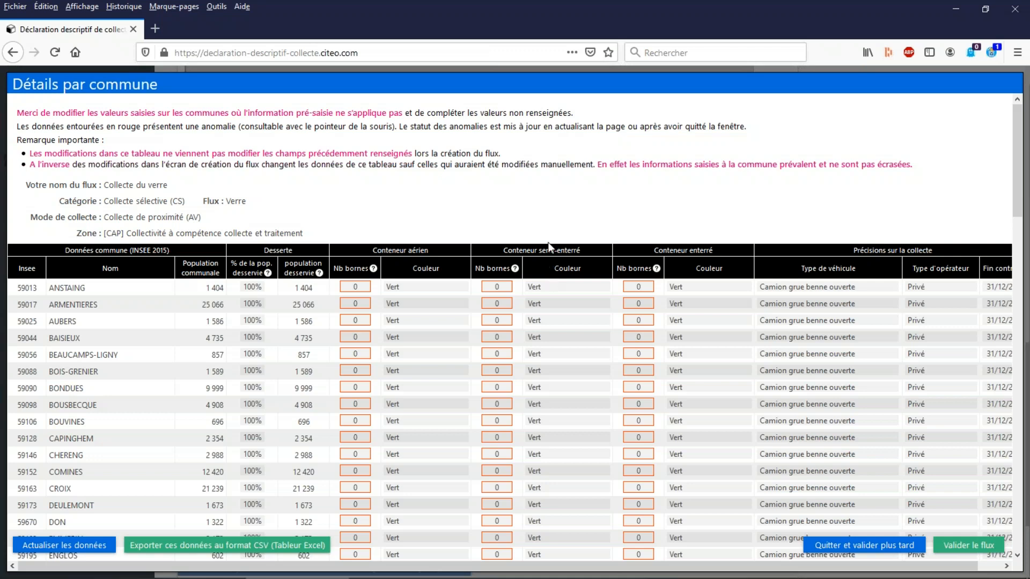
scroll(550, 246, down, 2)
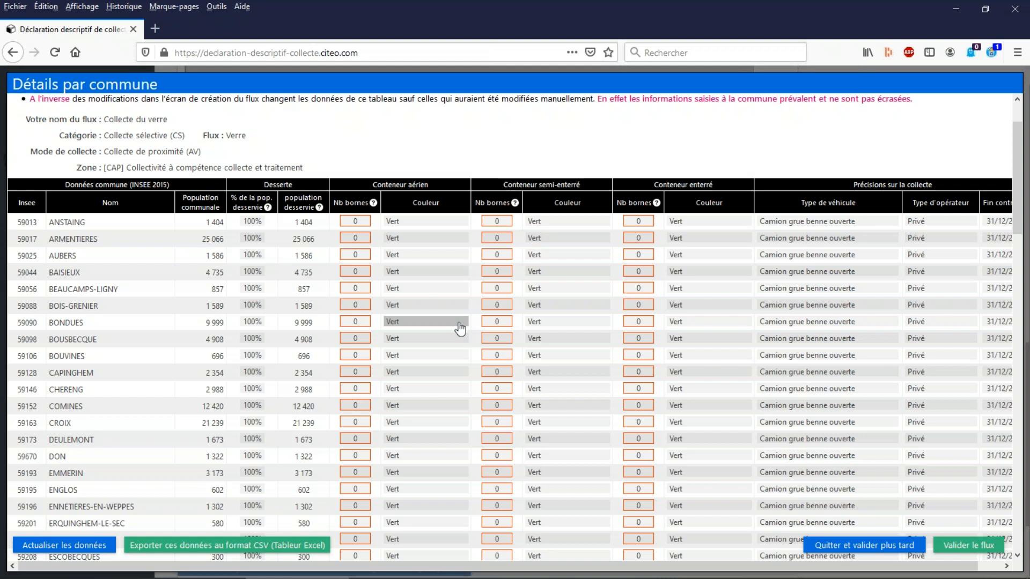
Set ANSTAING's number of above-ground containers to 4 and refresh the table data.
click(368, 228)
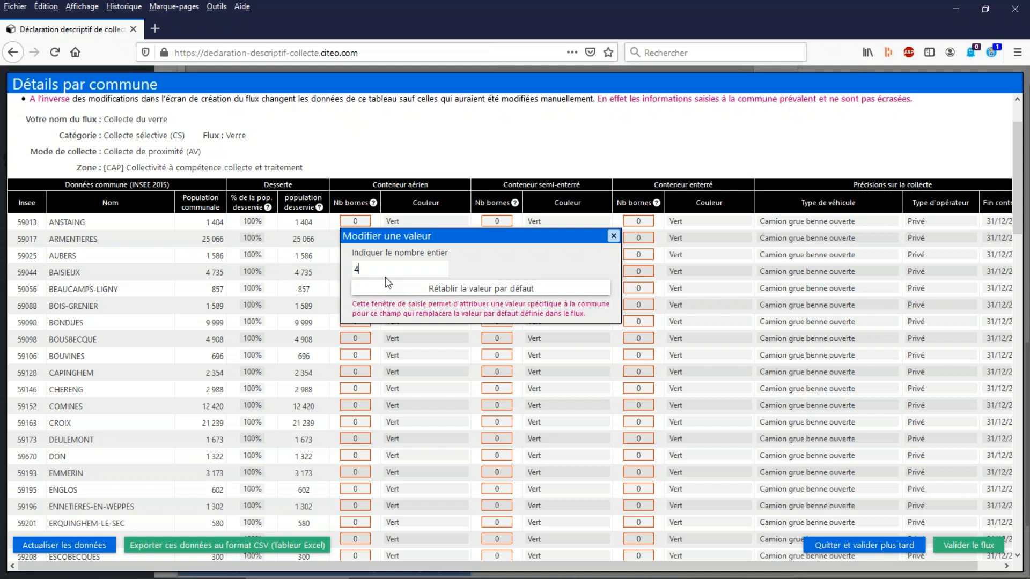
key(Return)
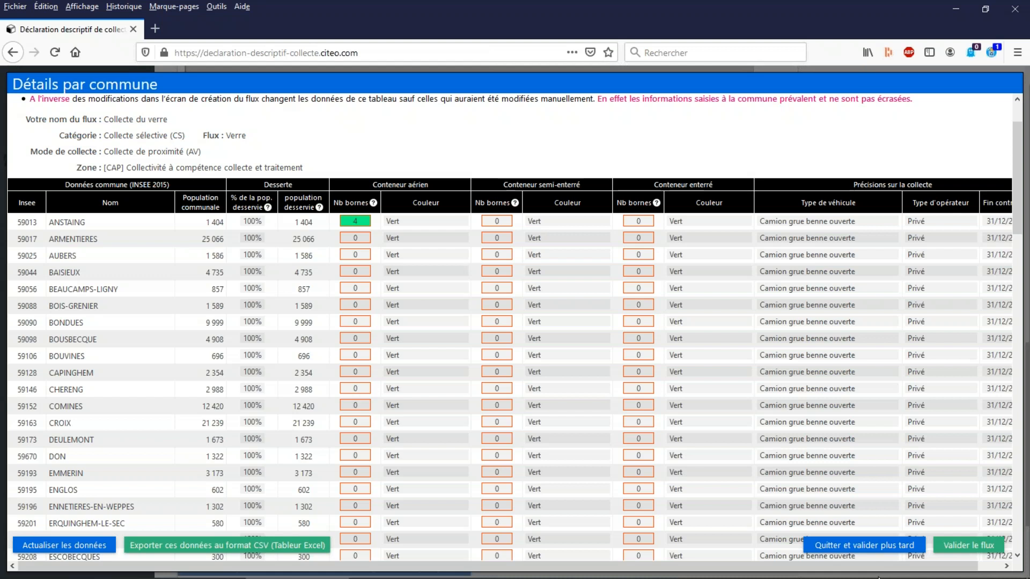
mouse_move(878, 577)
click(47, 546)
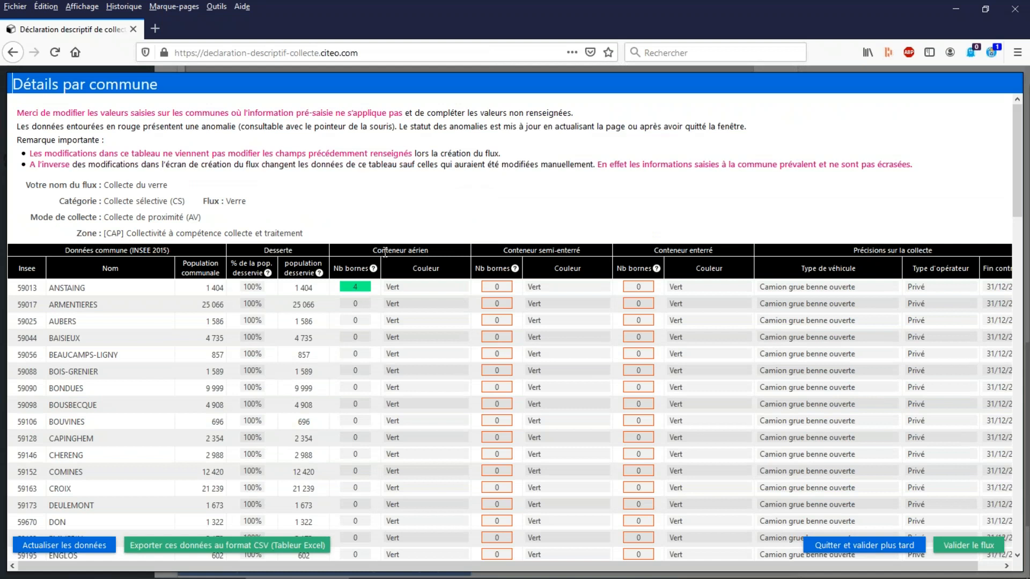
Try to validate the glass collection flow from the commune details and choose to stay on the table.
scroll(372, 435, down, 1)
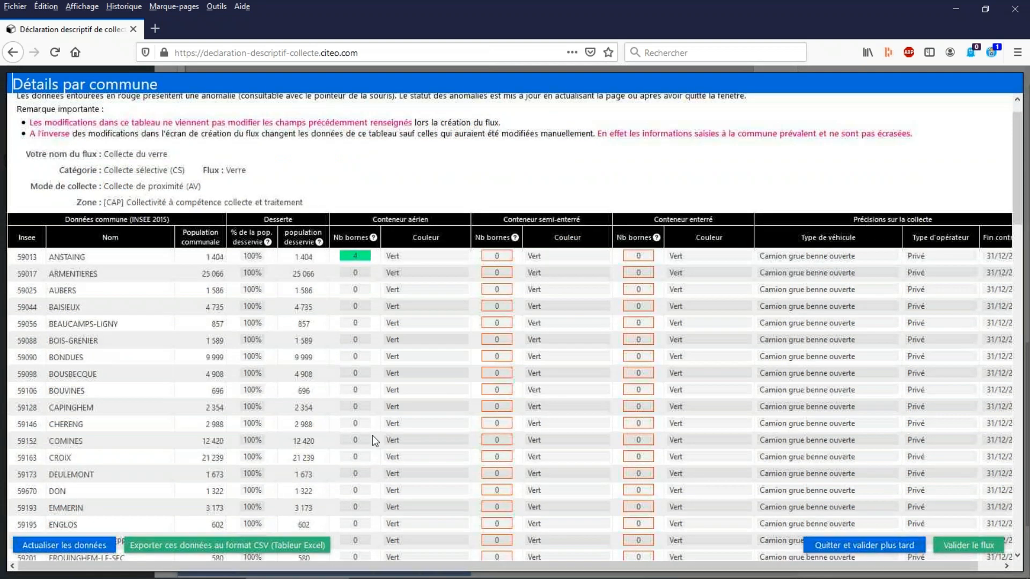
scroll(372, 435, down, 1)
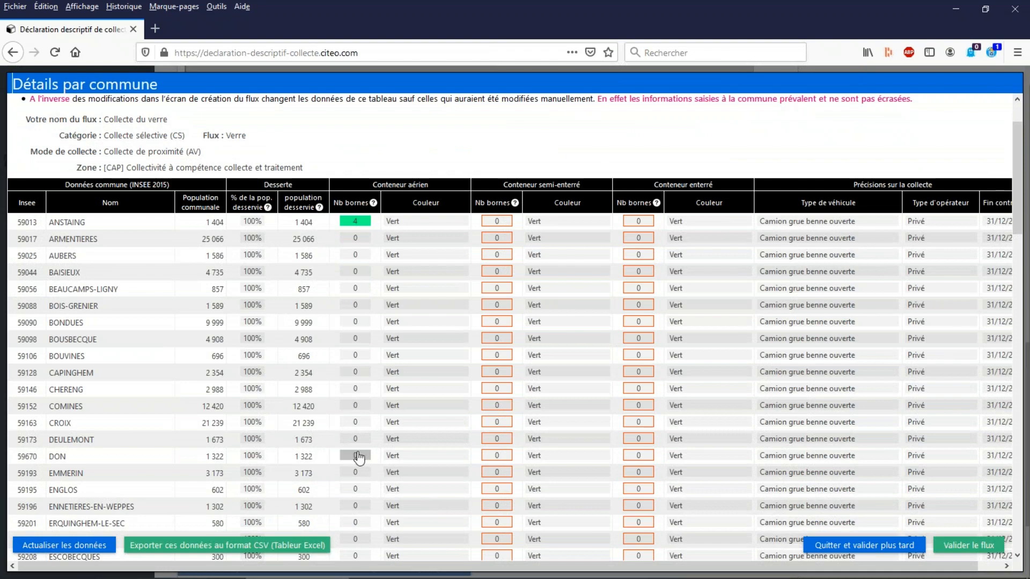
scroll(378, 408, down, 5)
scroll(376, 404, up, 7)
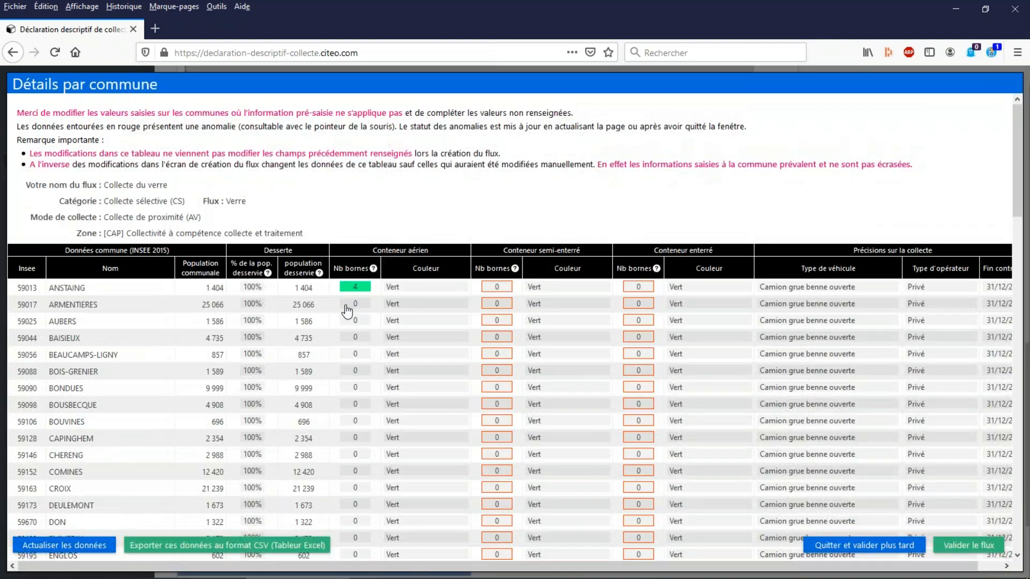
scroll(359, 350, down, 18)
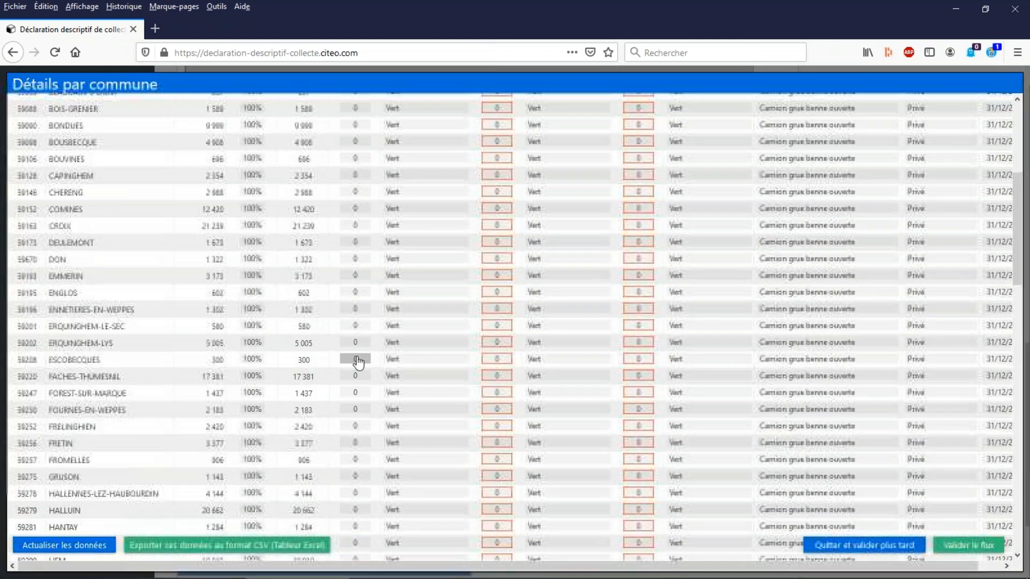
scroll(355, 373, up, 18)
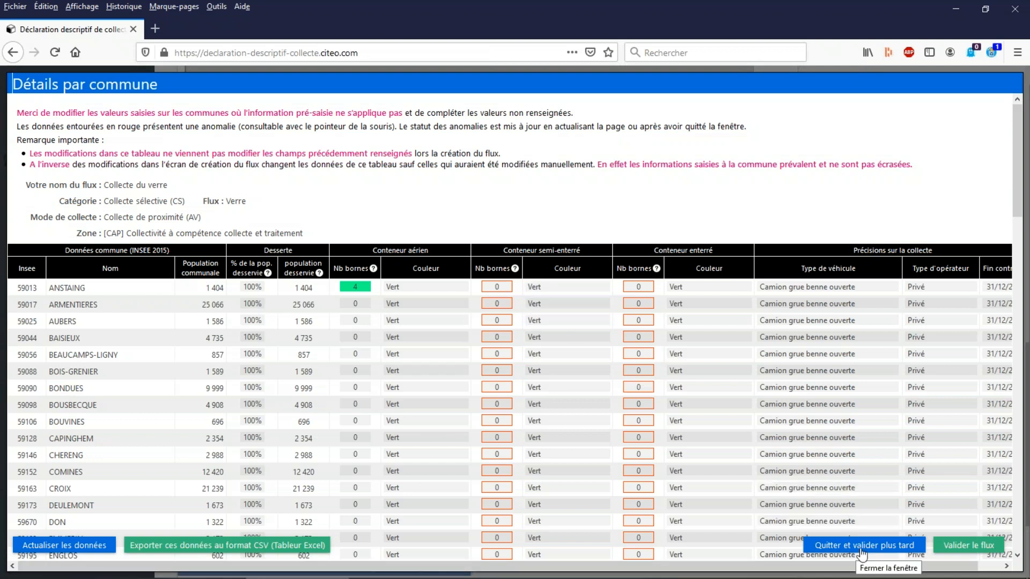
click(981, 550)
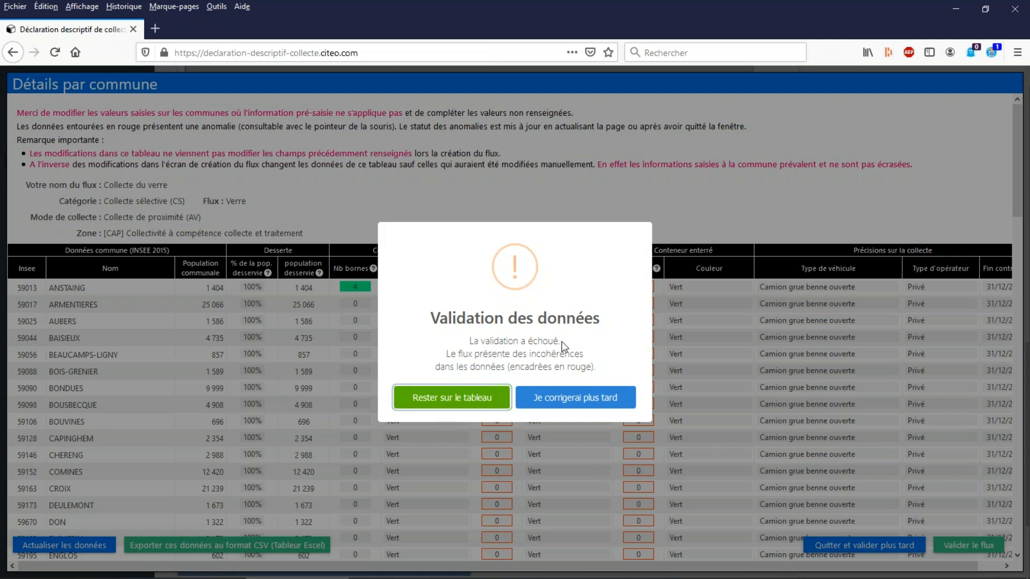
click(459, 405)
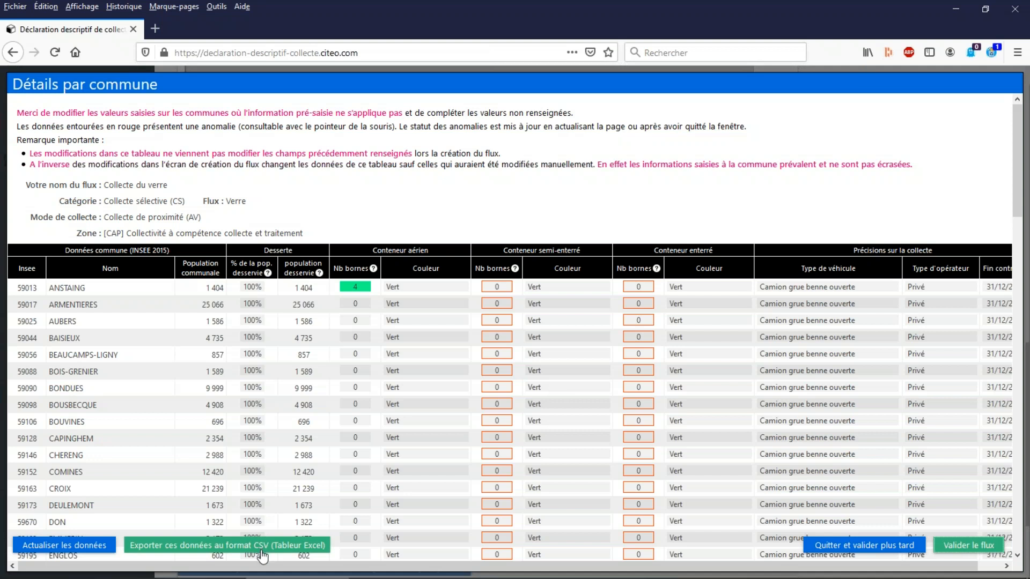
Export the commune details in CSV format and open the file in Microsoft Excel.
click(241, 549)
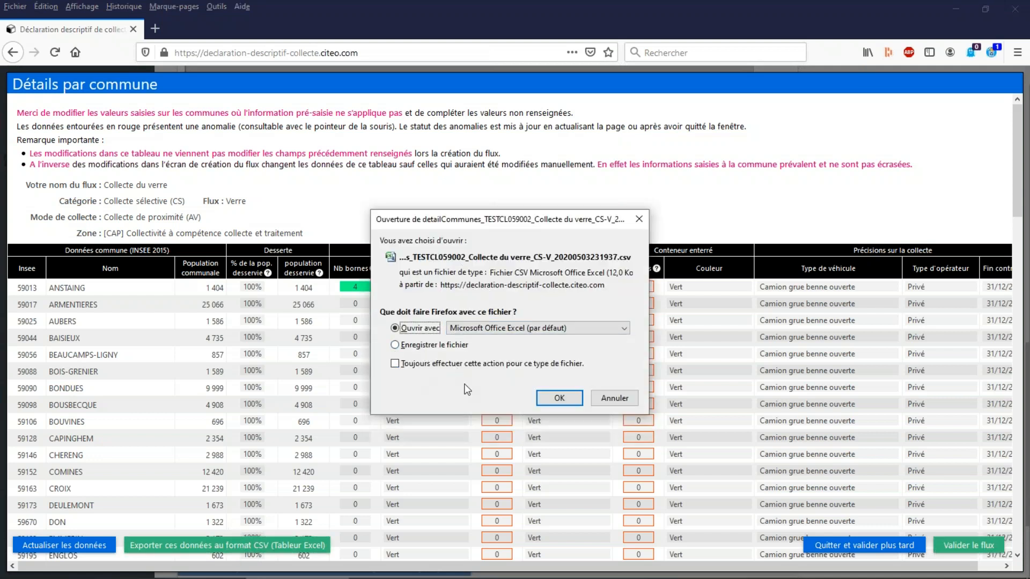
click(574, 399)
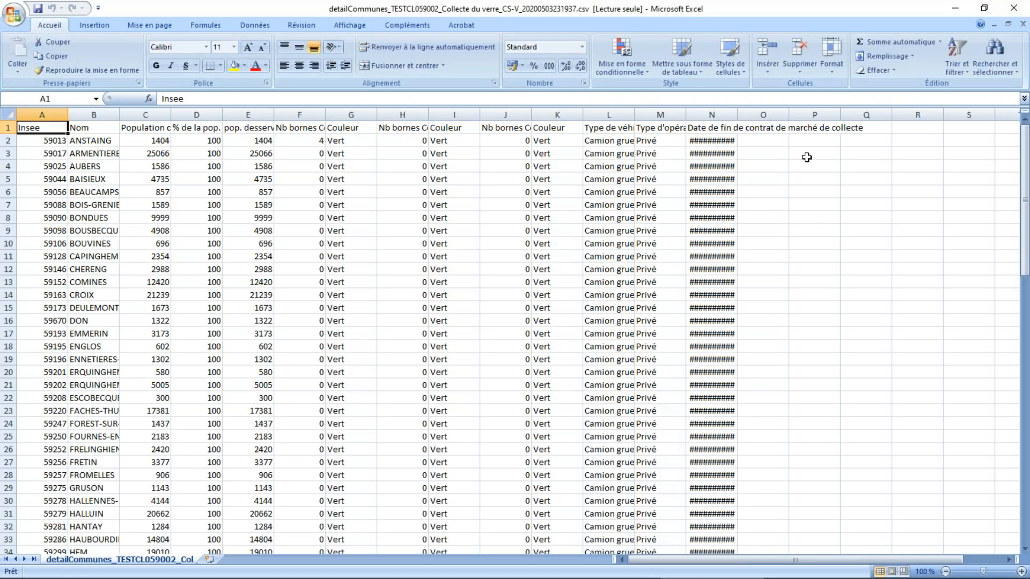
Widen the contract end date, commune name and above-ground container count columns to read the exported data.
drag(737, 115, 766, 115)
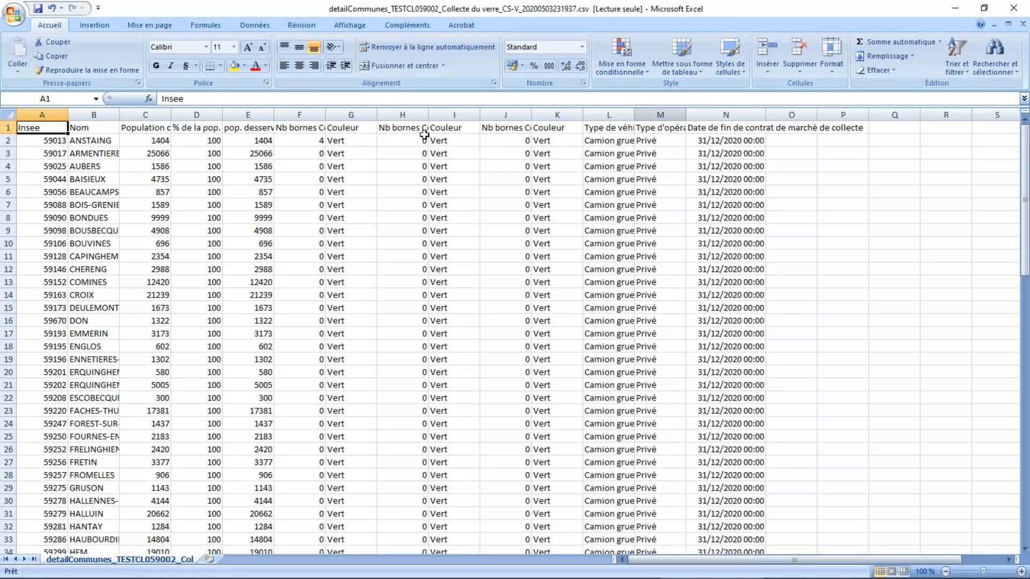
drag(119, 114, 152, 115)
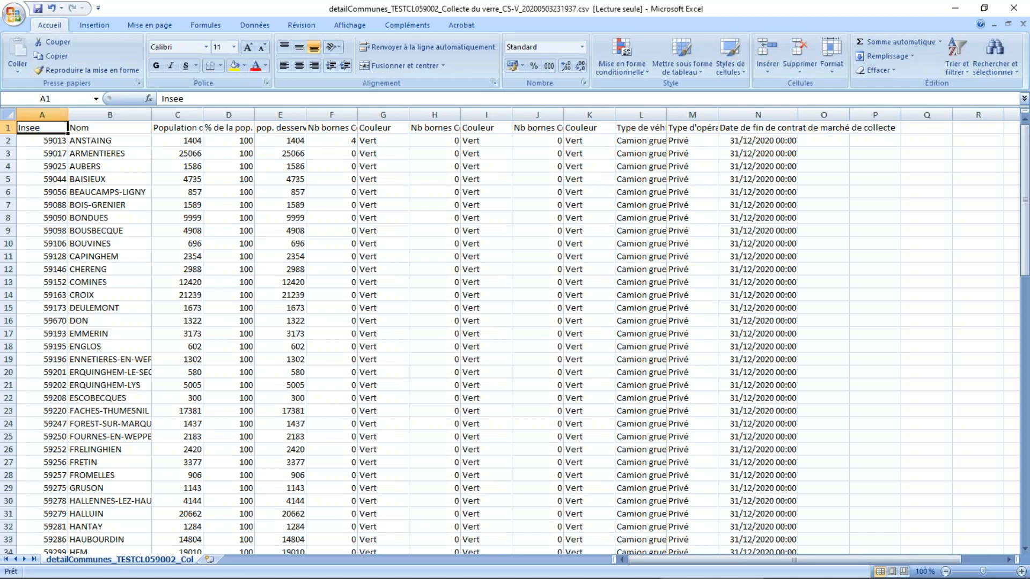
click(379, 166)
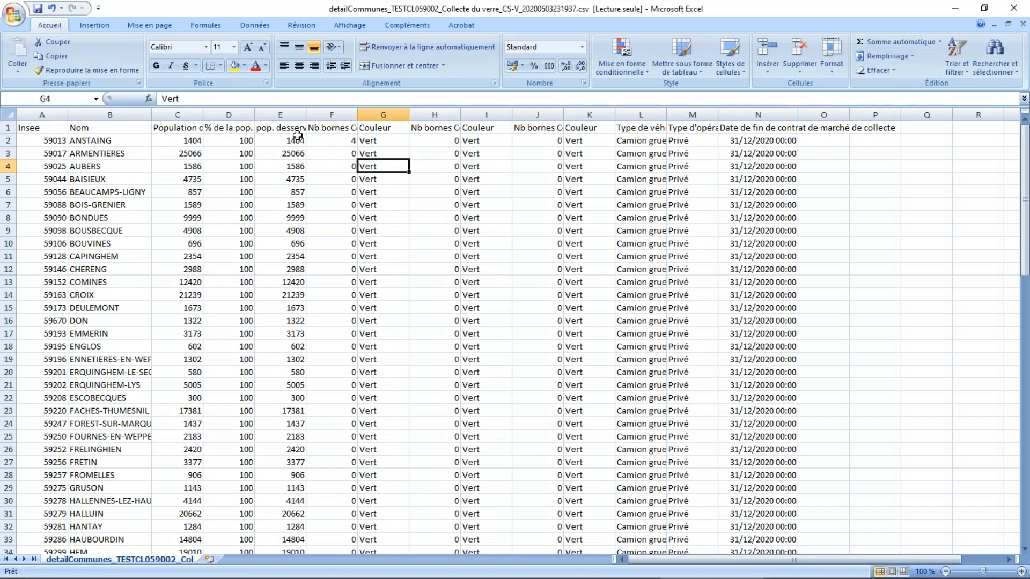
click(324, 253)
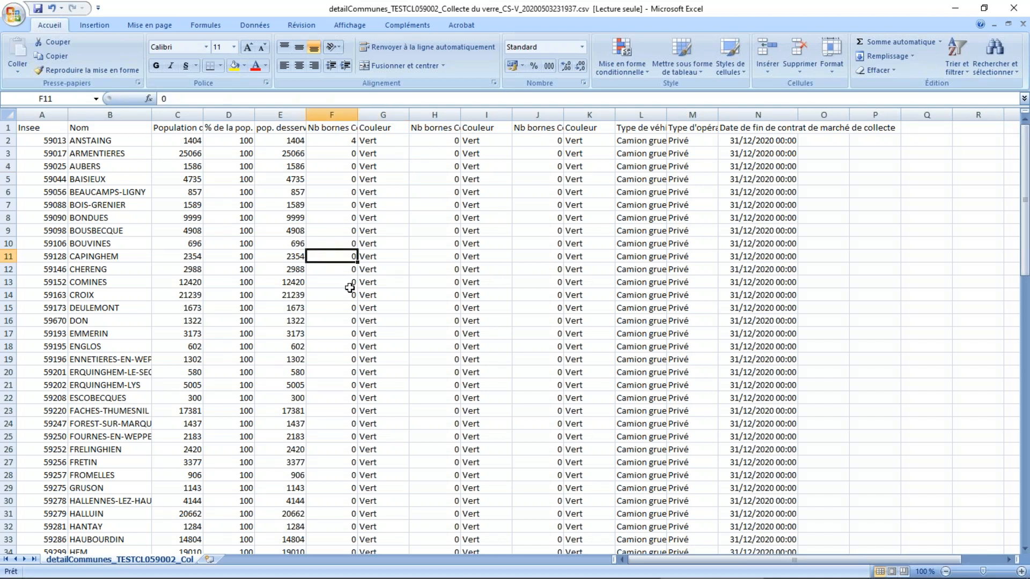
mouse_move(357, 114)
mouse_down()
mouse_move(437, 114)
mouse_move(364, 117)
mouse_up()
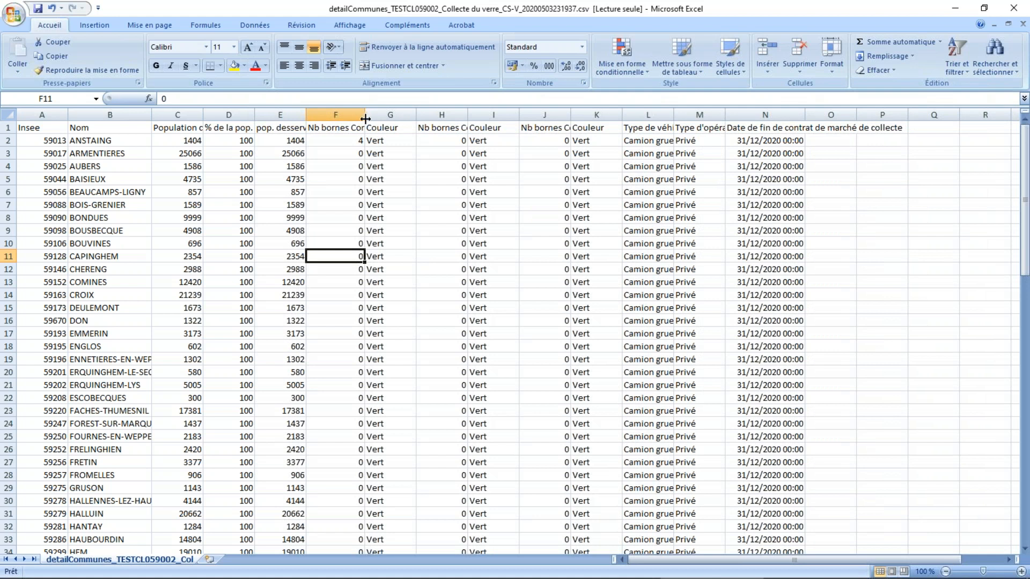
click(8, 128)
click(351, 268)
scroll(349, 271, down, 4)
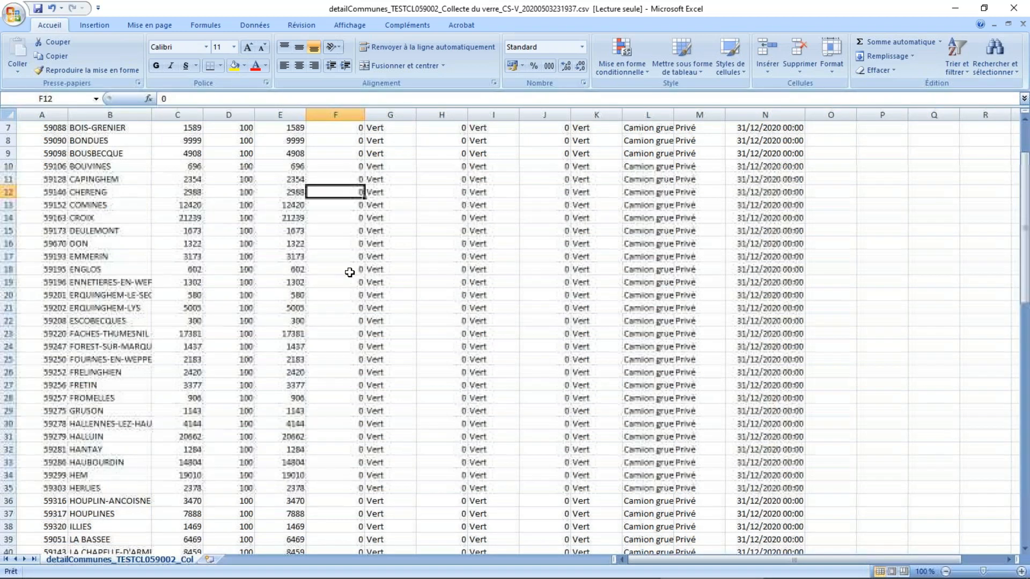
scroll(348, 271, up, 4)
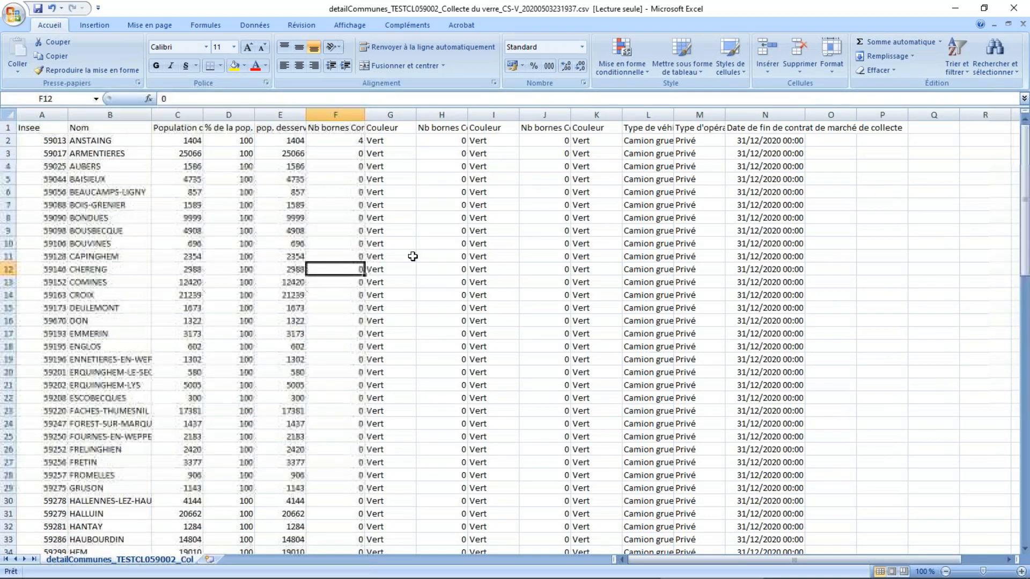
Close the exported CSV file without saving its changes and return to the commune details in Firefox.
click(956, 8)
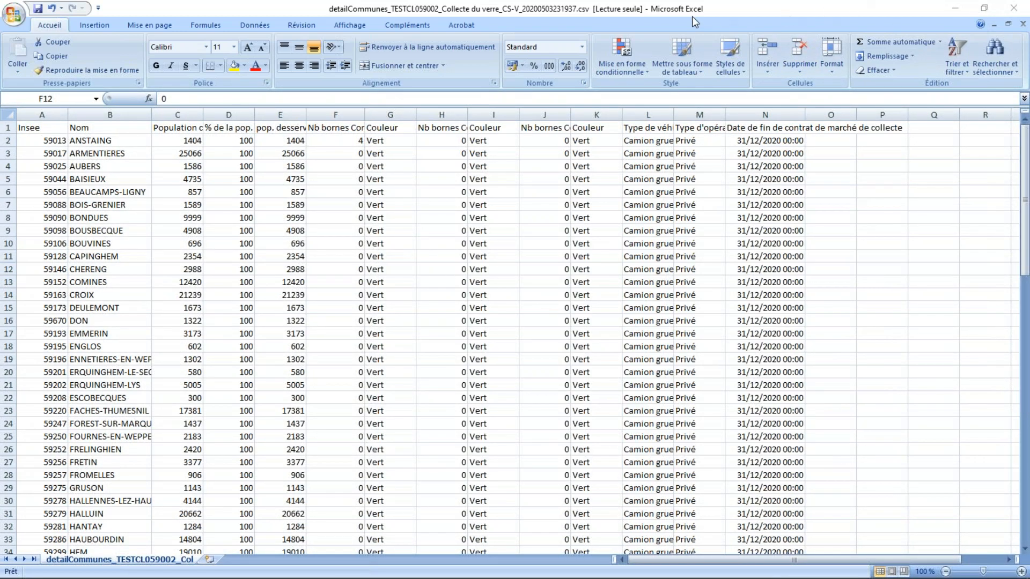
click(754, 9)
click(1014, 4)
click(1014, 9)
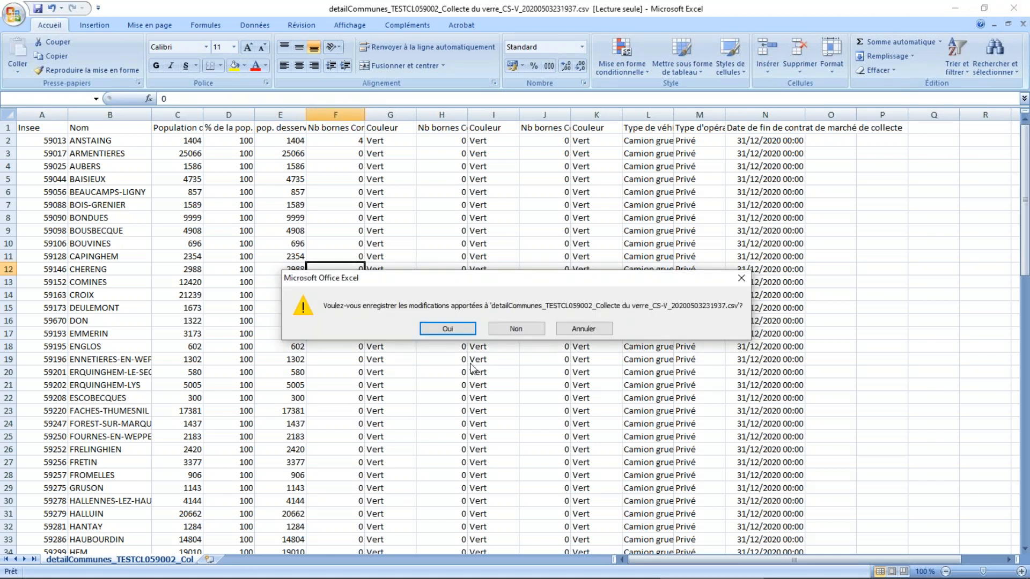
click(515, 329)
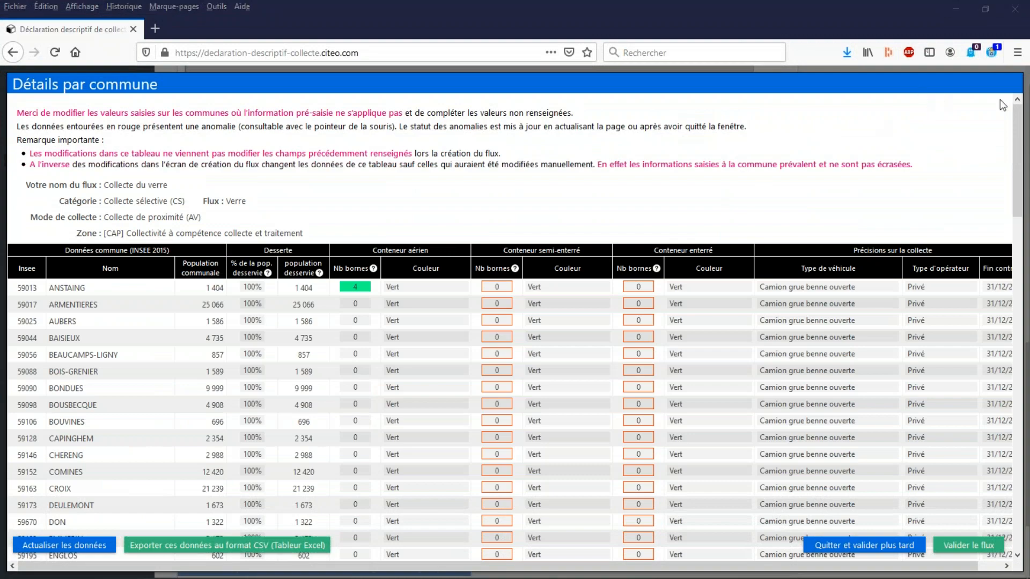
Exit the commune details table, postponing validation, and go back to the glass flow's row in the flow list.
scroll(422, 397, down, 5)
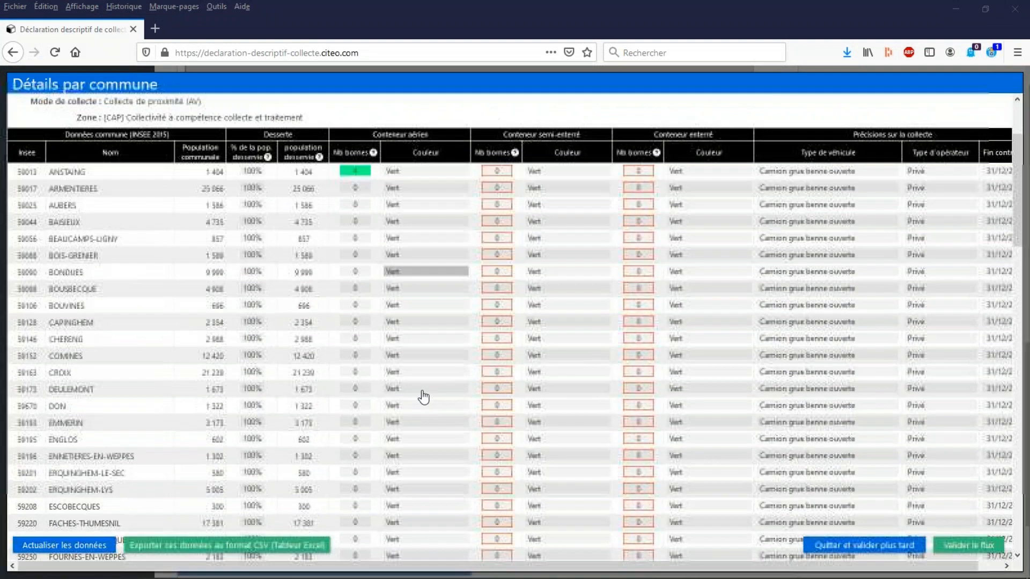
scroll(427, 391, up, 5)
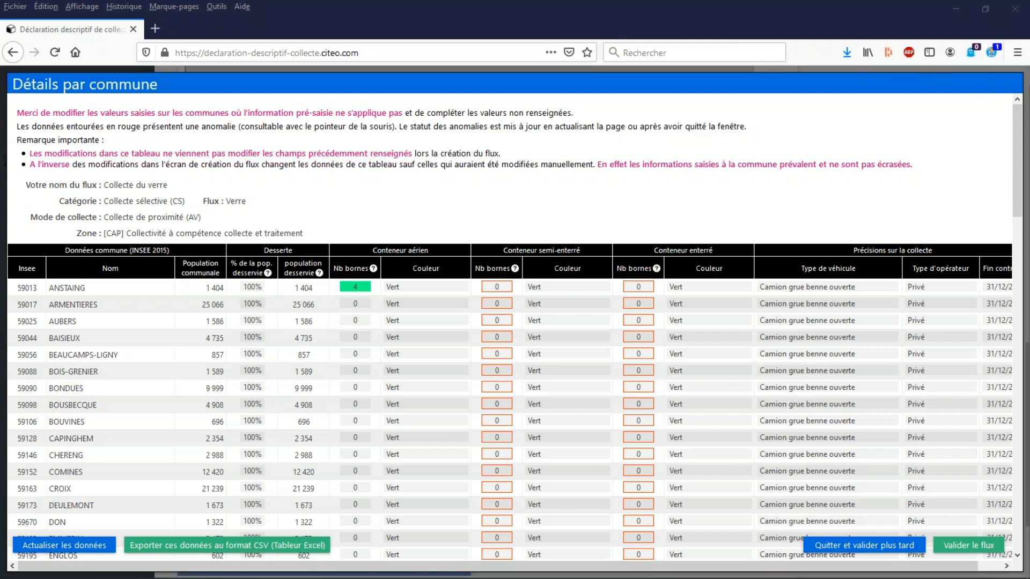
mouse_move(887, 577)
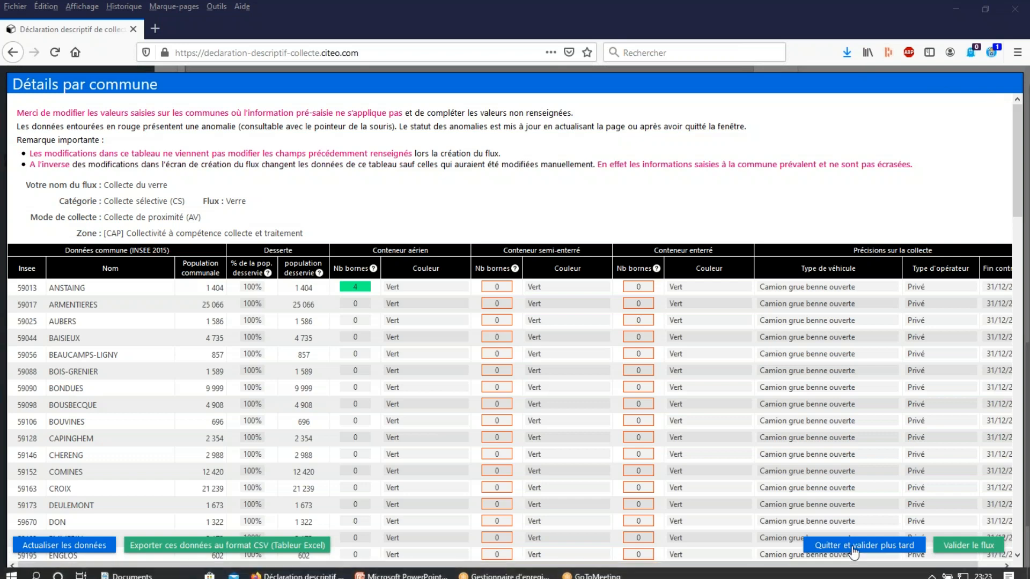
click(885, 544)
scroll(671, 276, up, 15)
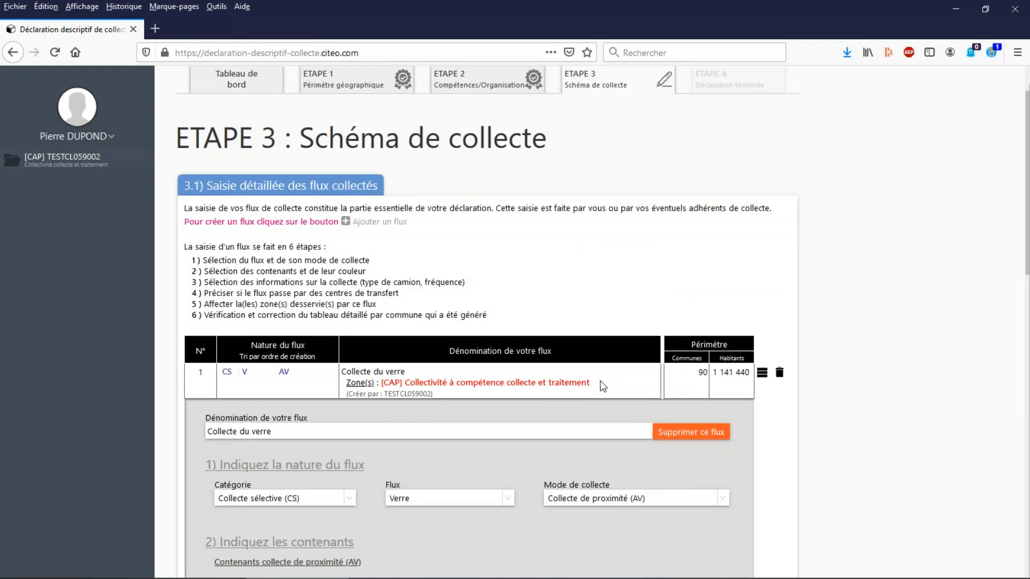
scroll(723, 372, down, 1)
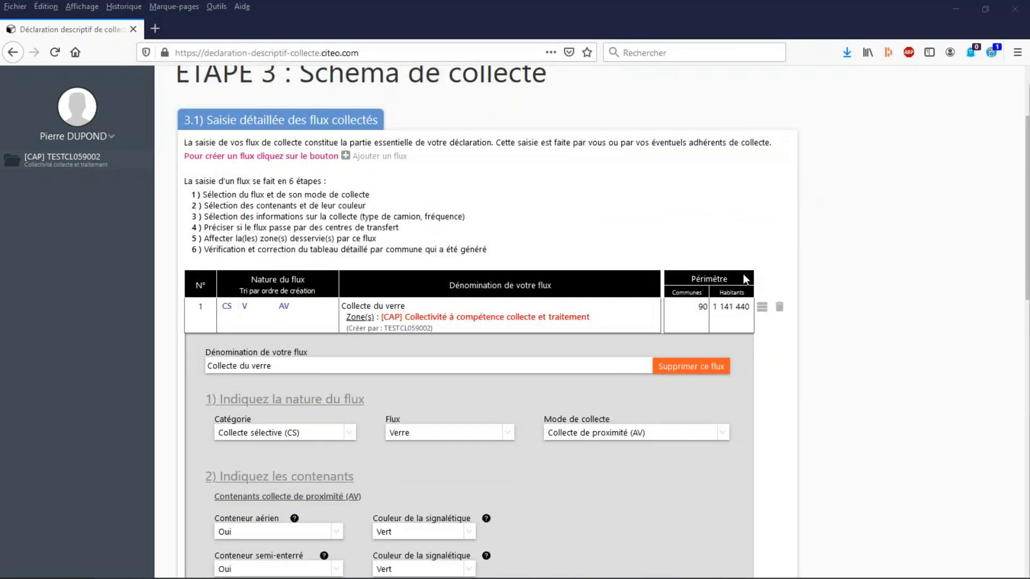
In the glass flow's commune details, enter 49 semi-buried containers for ARMENTIERES and 3 buried containers for AUBERS.
scroll(791, 349, down, 10)
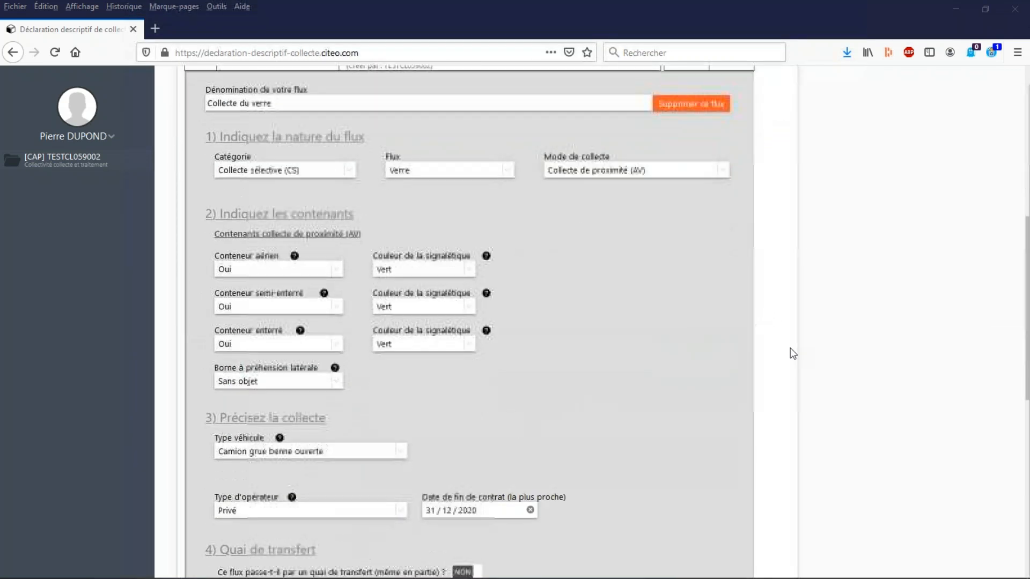
click(664, 335)
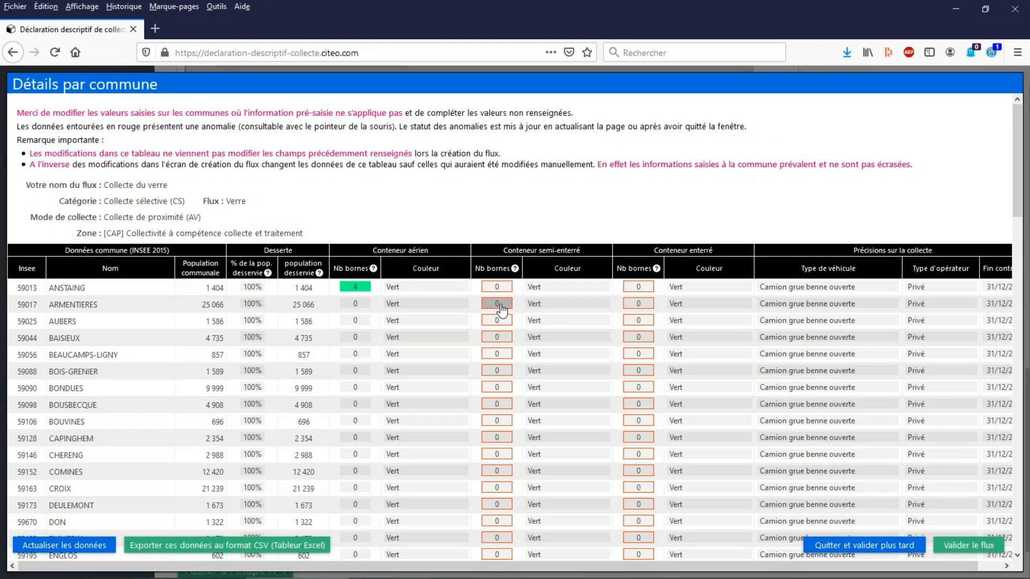
click(499, 306)
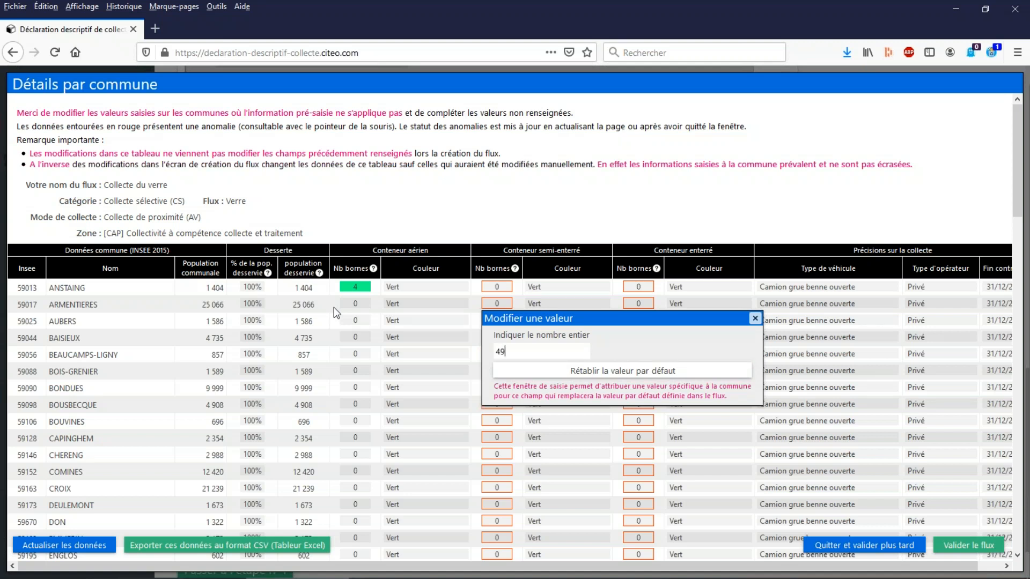
key(Return)
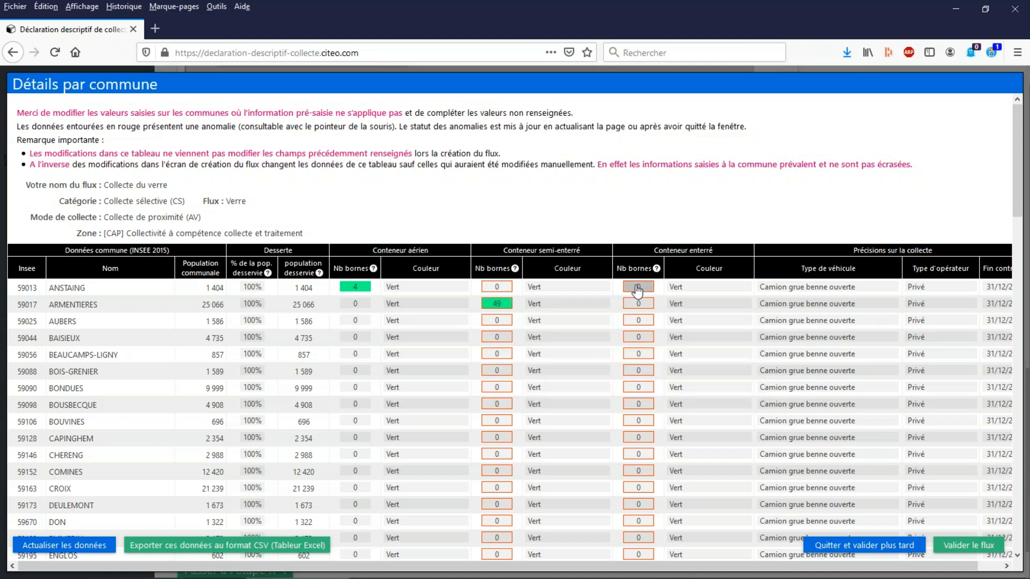
click(638, 322)
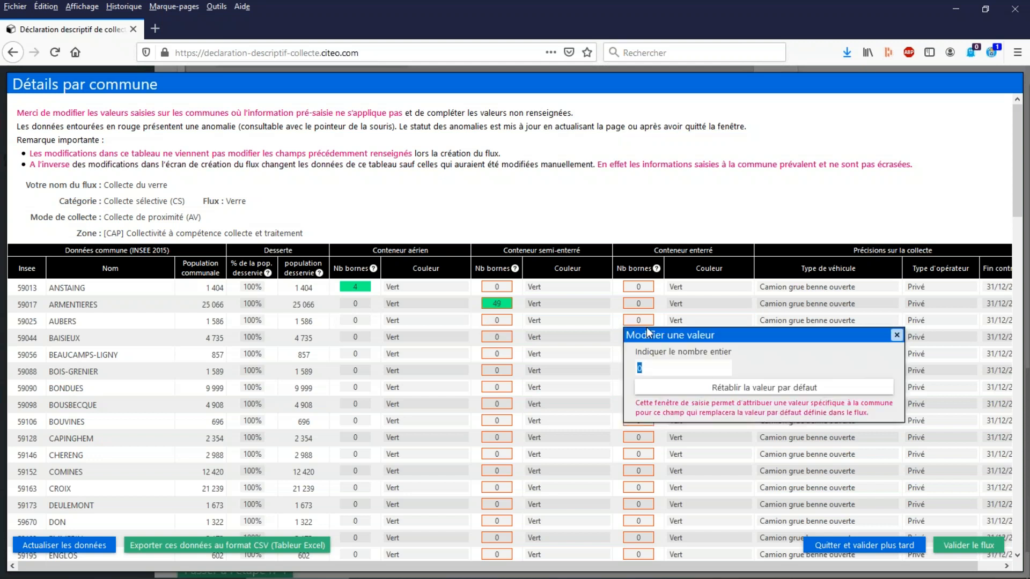
text(3)
key(Return)
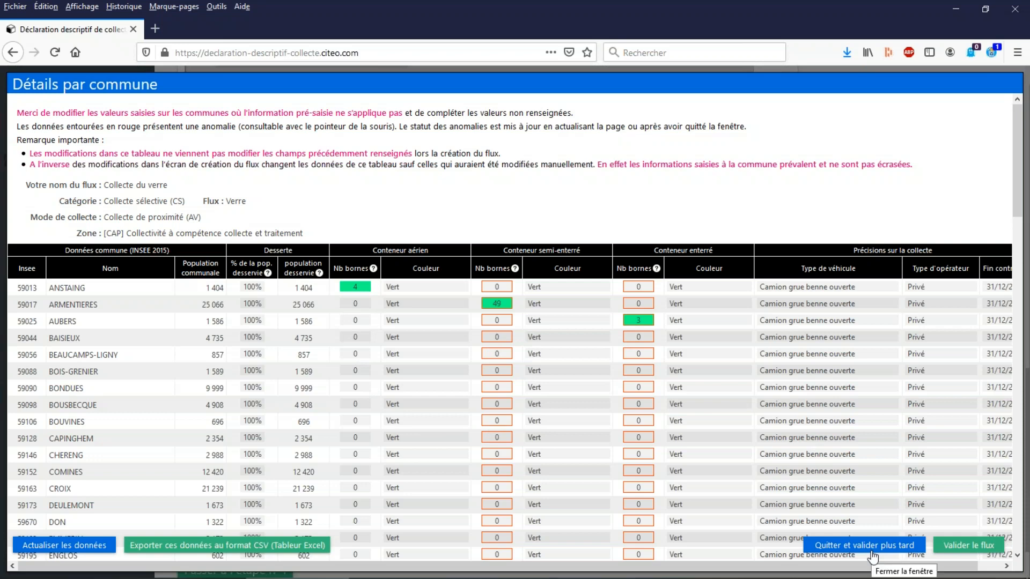
Validate the glass flow from its commune details and collapse the flow's entry form.
click(965, 547)
scroll(724, 294, up, 11)
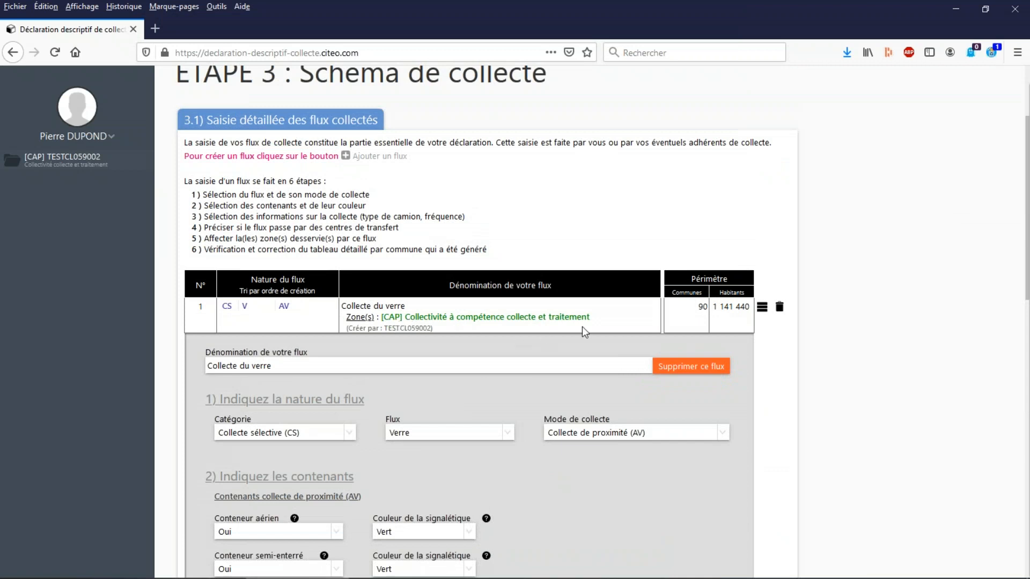
click(762, 307)
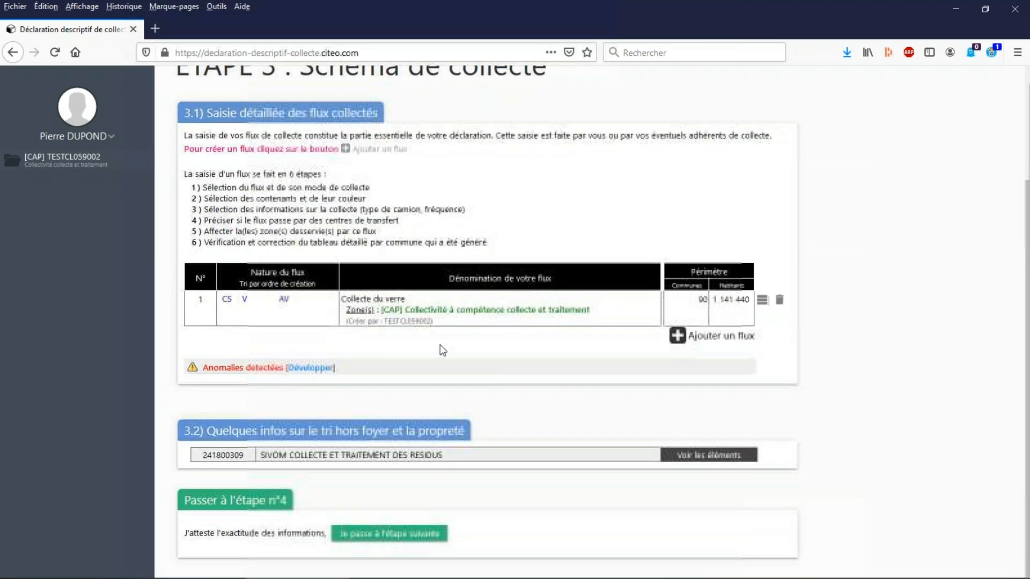
Examine the detected anomalies for the communes and briefly recheck the glass flow's details, then collapse the anomaly list.
click(312, 367)
scroll(509, 321, down, 2)
scroll(510, 320, down, 2)
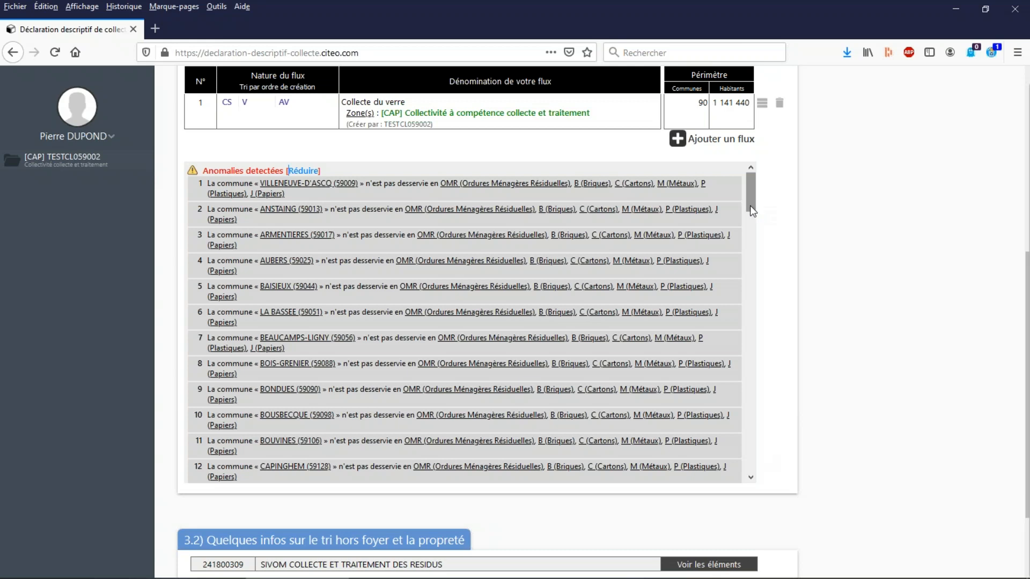
drag(749, 198, 751, 153)
click(762, 104)
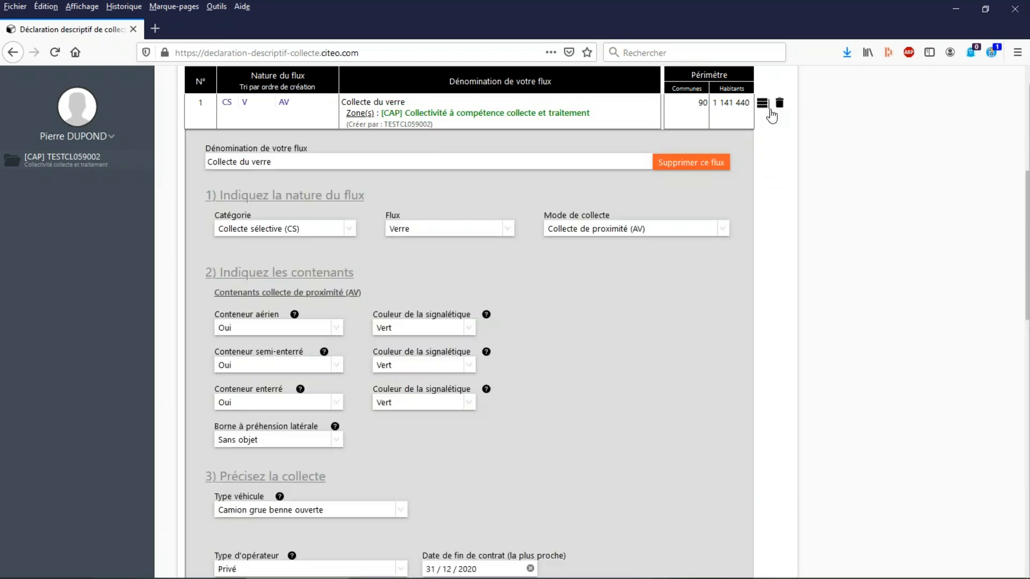
click(762, 104)
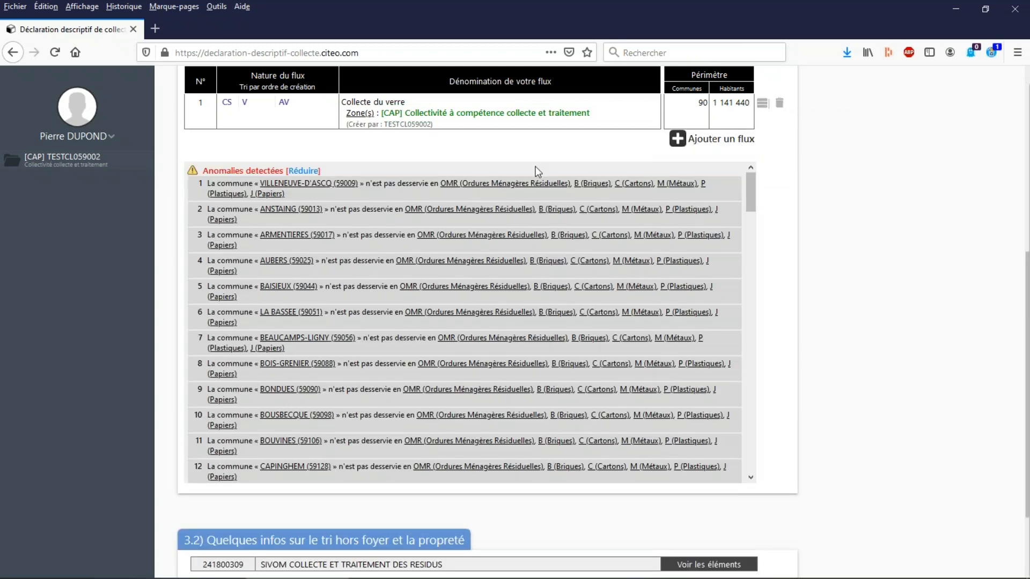
click(306, 173)
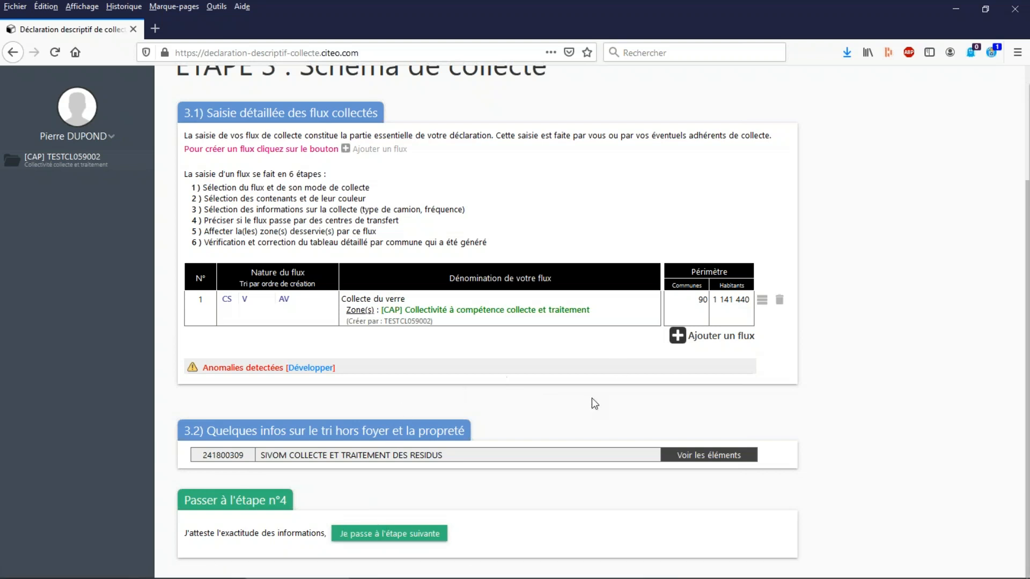
Add a second collection flow named OM with the category Autres Ordures Ménagères (OM).
click(694, 338)
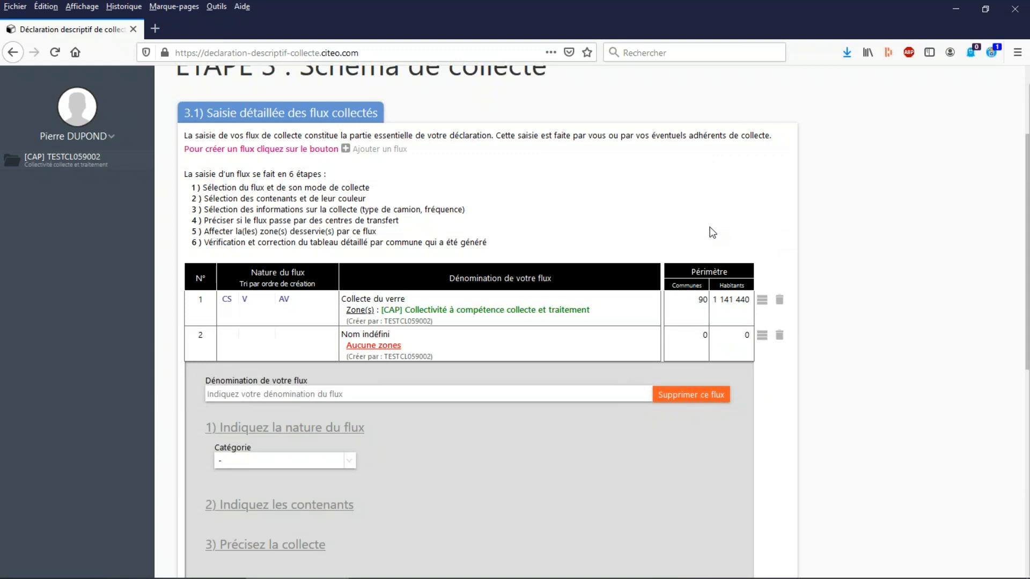
click(310, 395)
text(OM)
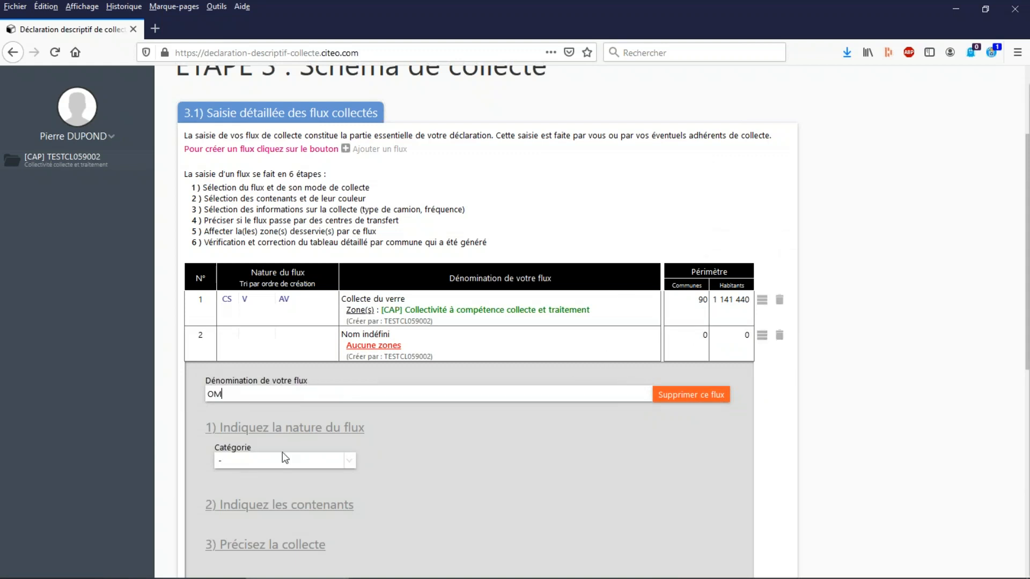
click(271, 460)
click(301, 513)
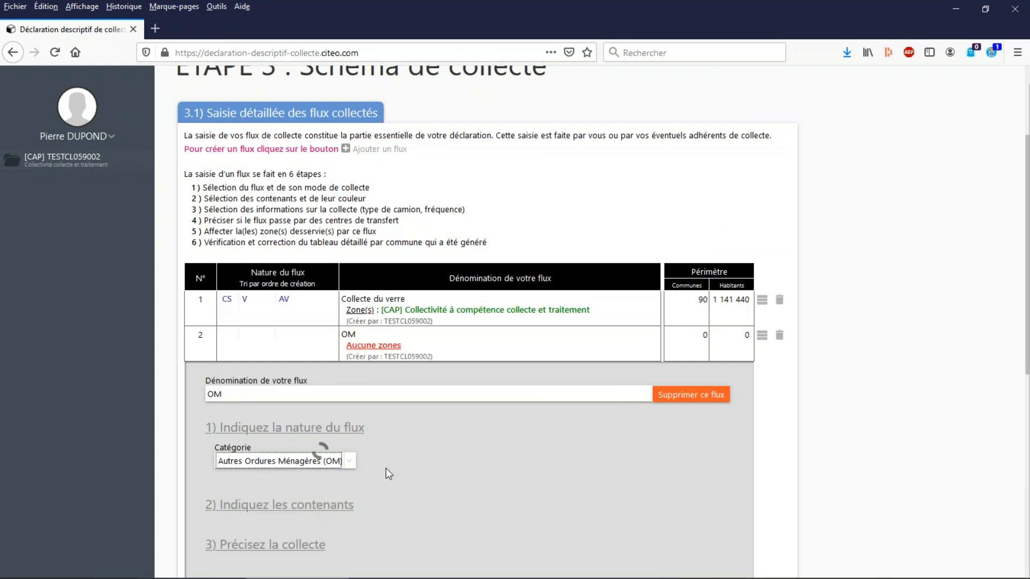
Set the OM flow to Ordures Ménagères Résiduelles (OMR) with the collection mode PàP en camion multi-compartiment.
scroll(440, 436, down, 2)
click(441, 396)
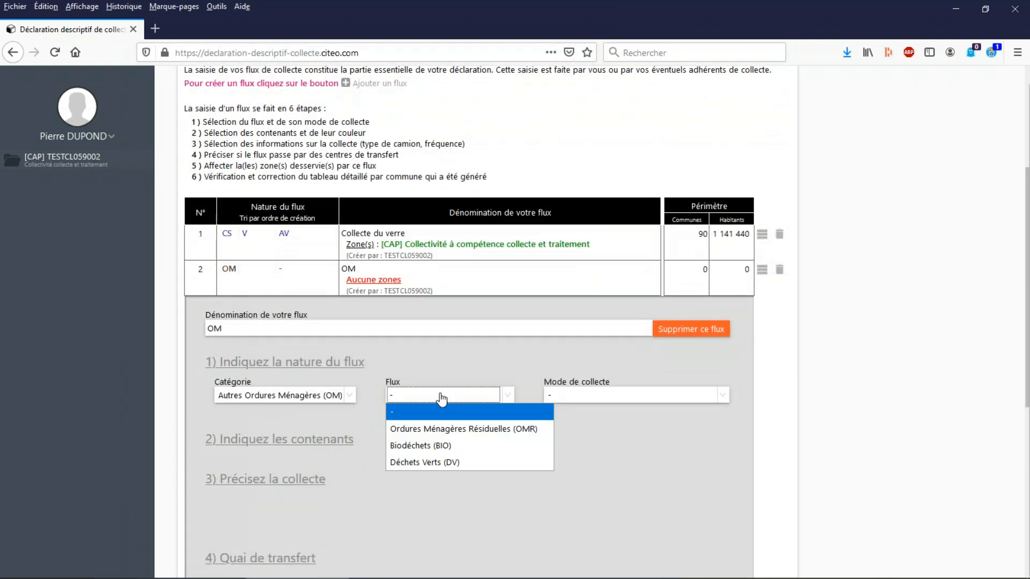
click(463, 429)
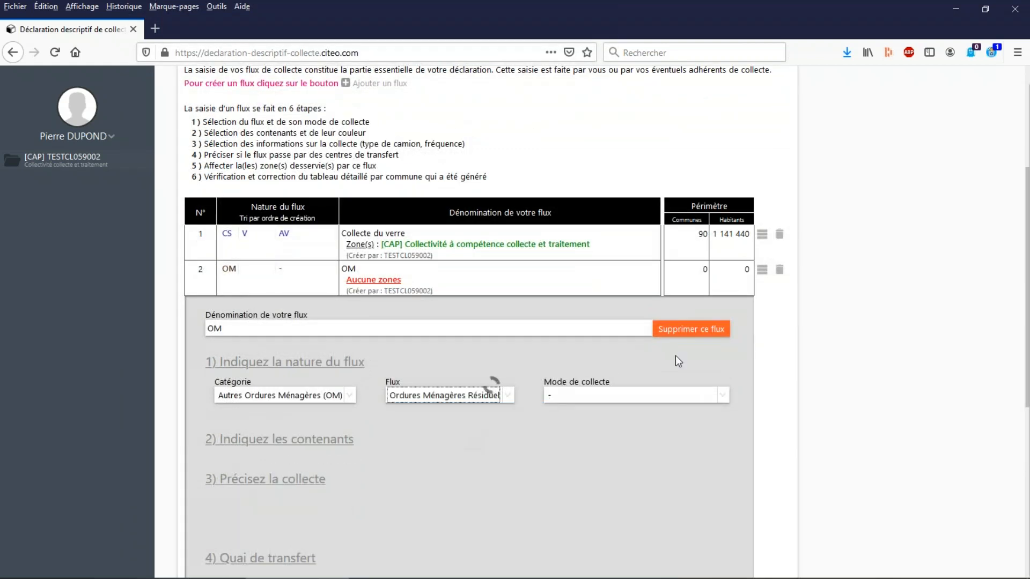
click(574, 398)
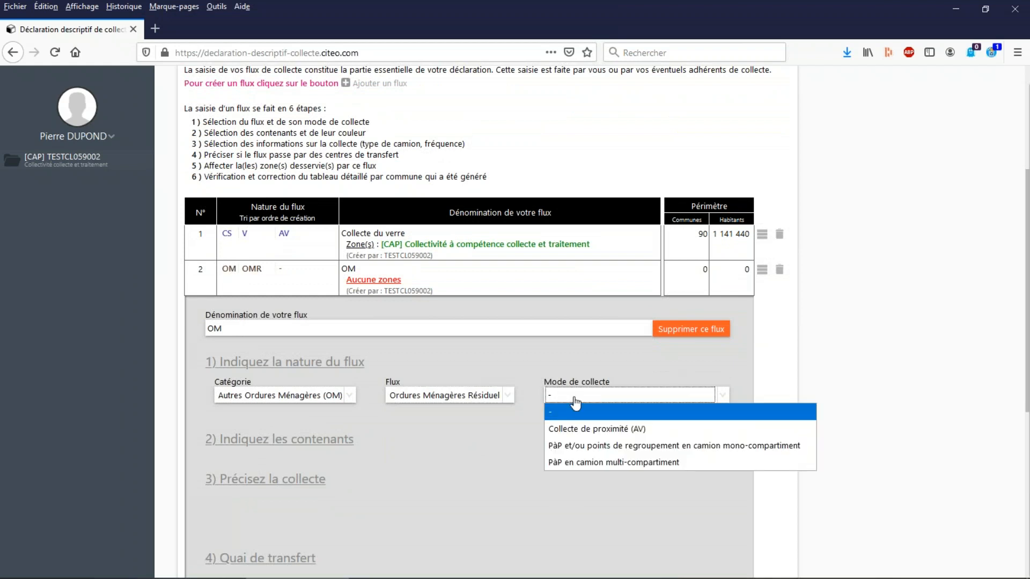
click(617, 465)
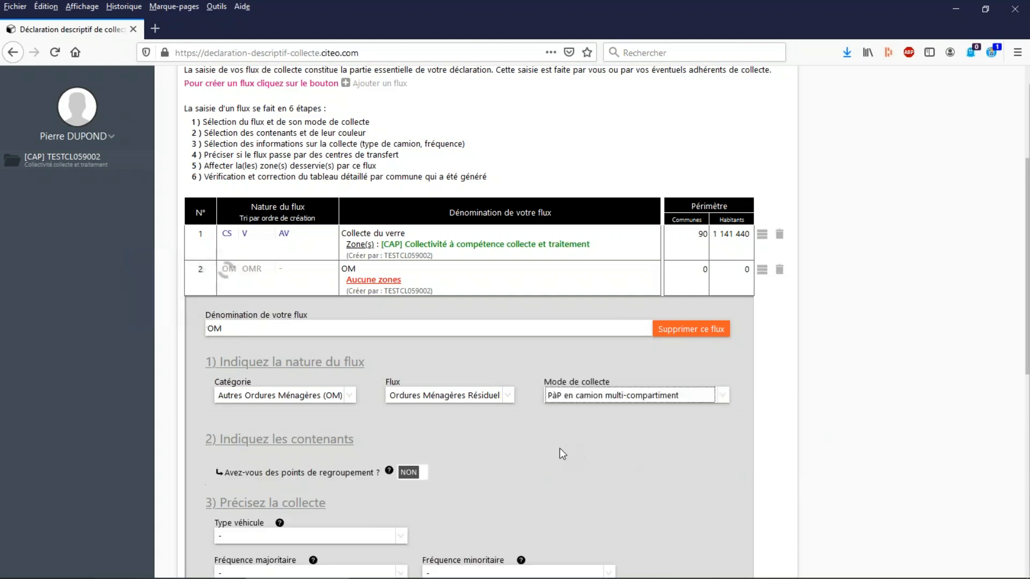
Declare the single-compartment wheeled bin as Oui, majoritaire for the OM flow, with a Gris lid.
scroll(559, 449, down, 2)
scroll(559, 448, down, 3)
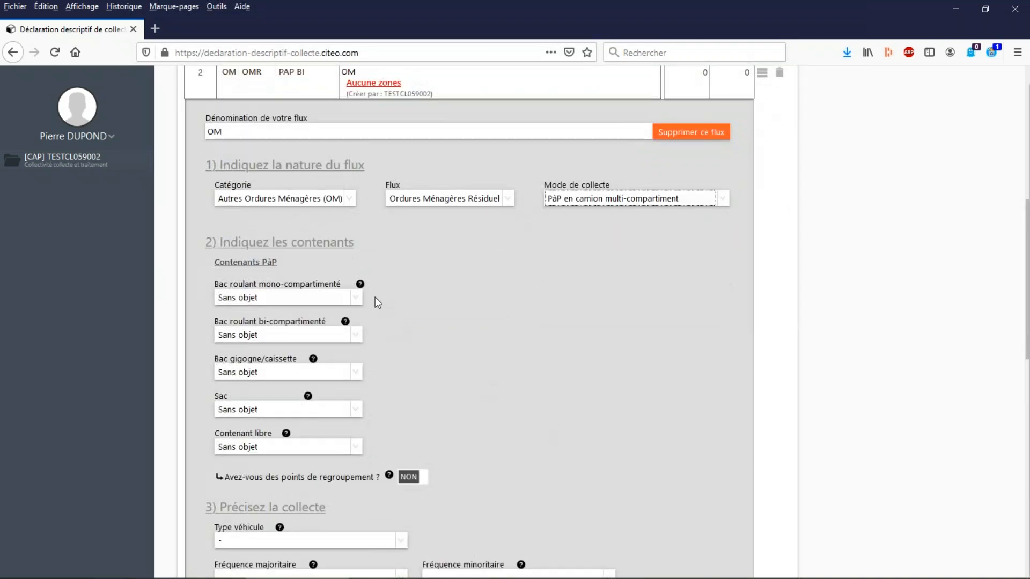
click(252, 300)
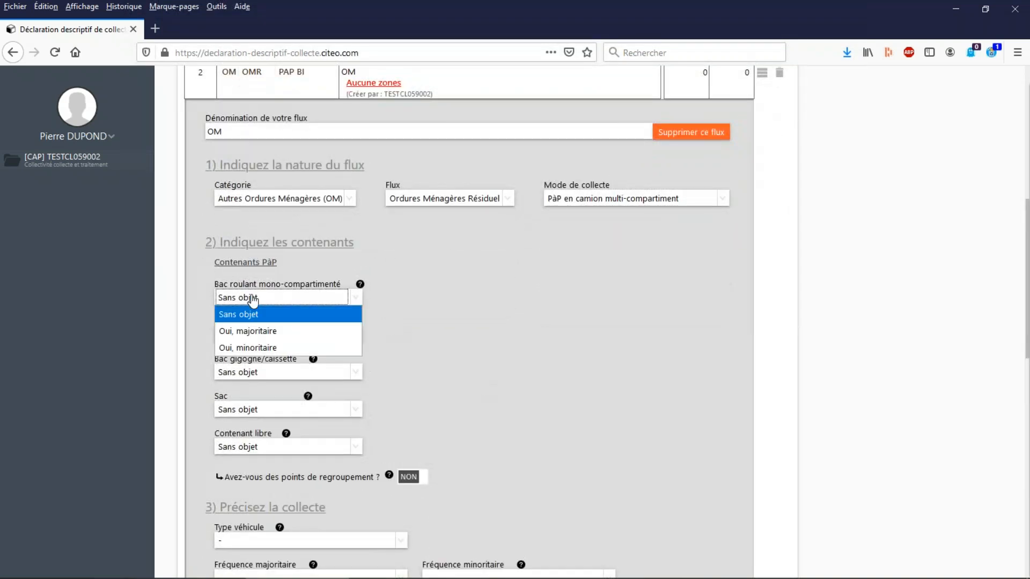
click(269, 328)
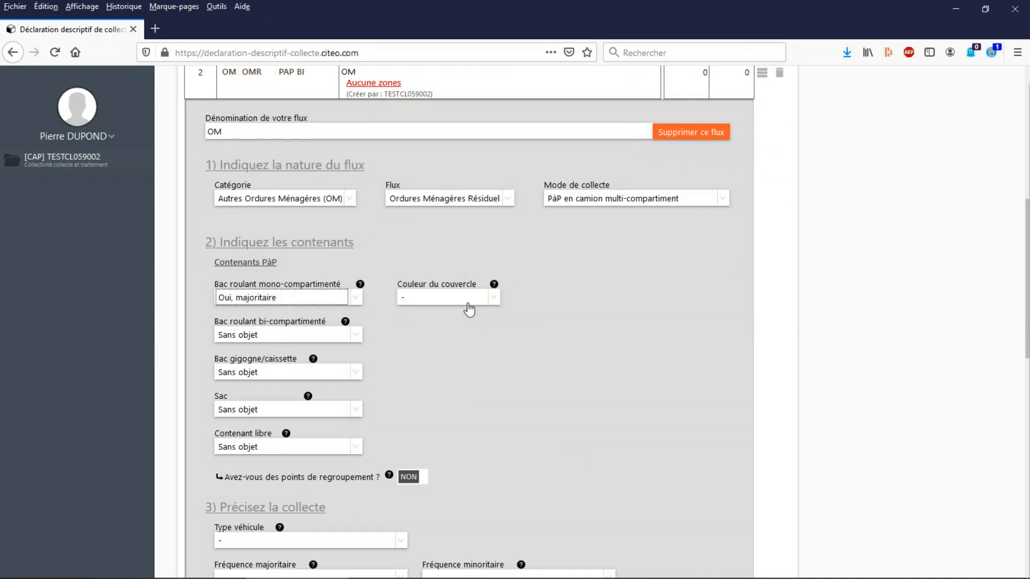
click(446, 298)
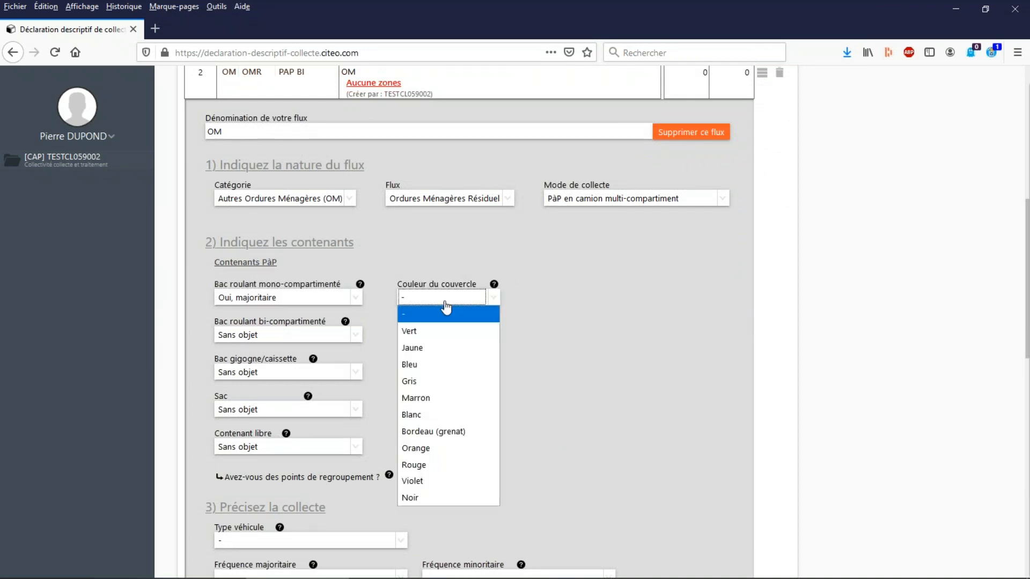
click(414, 381)
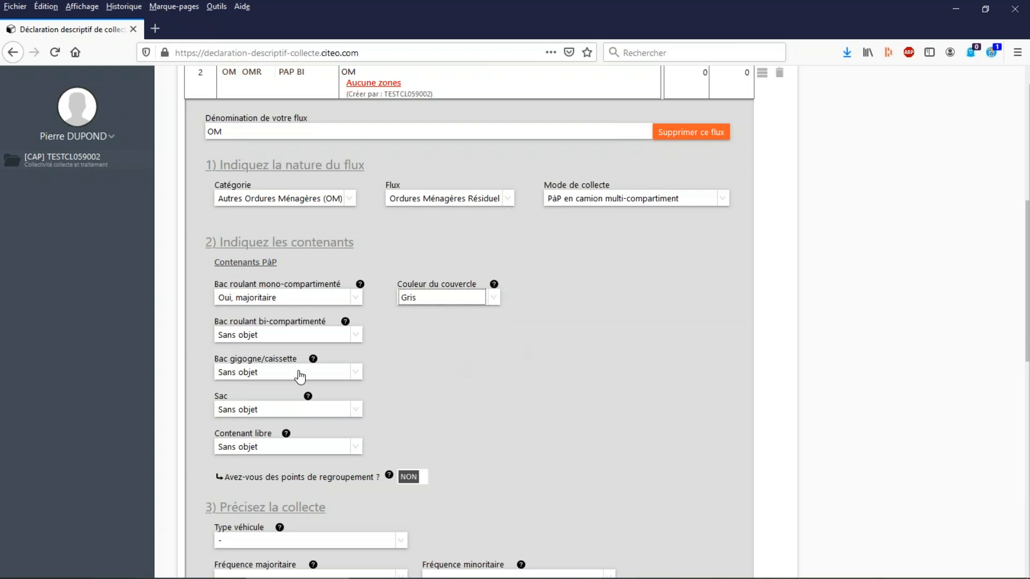
scroll(299, 375, down, 2)
click(250, 345)
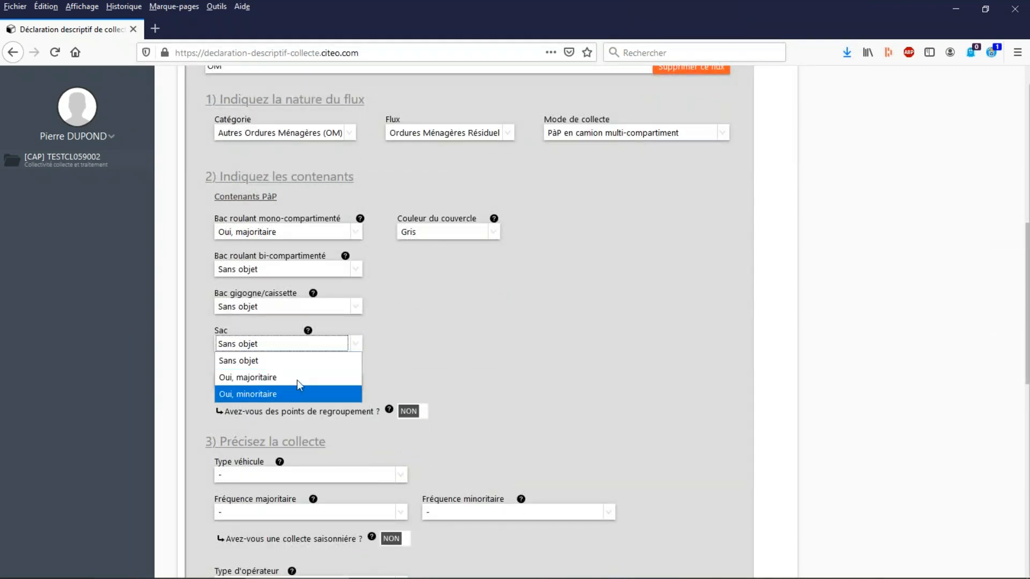
click(511, 304)
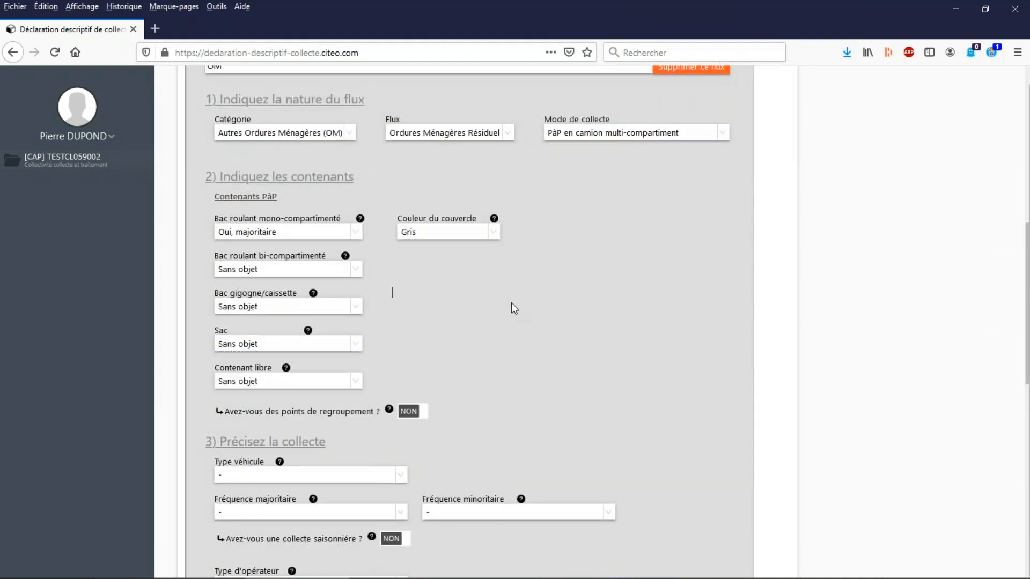
click(321, 236)
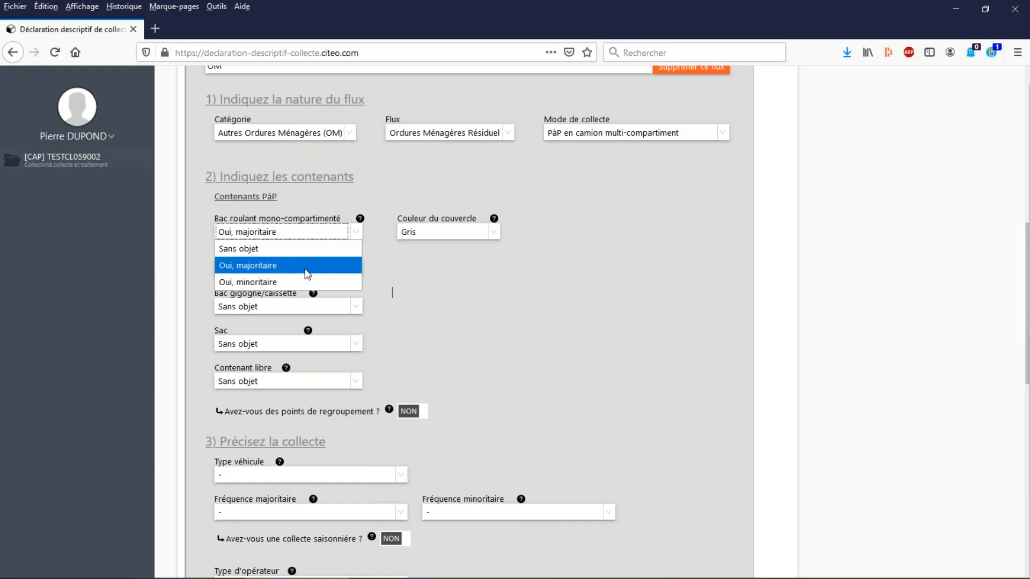
click(485, 218)
click(266, 300)
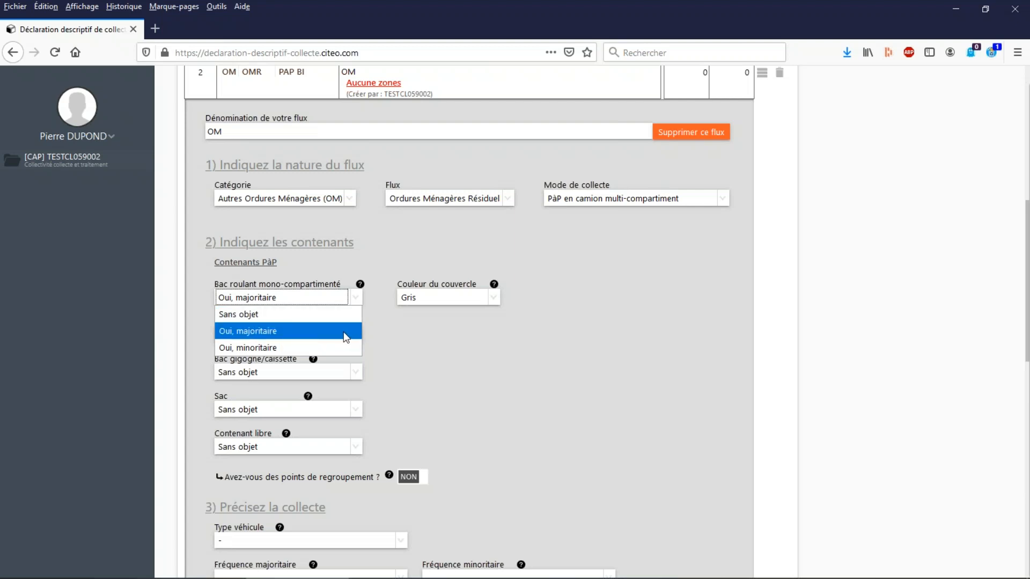
click(317, 330)
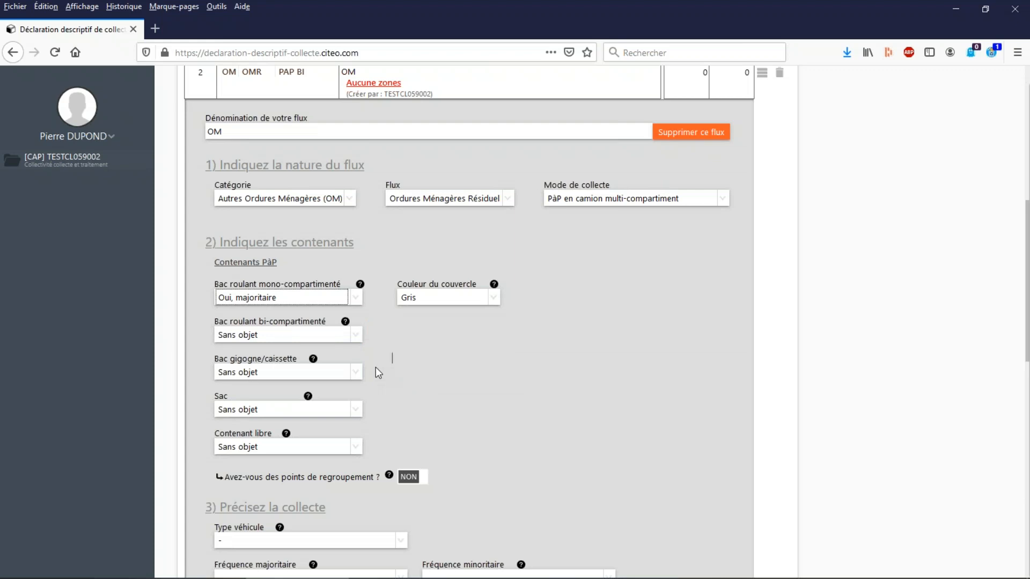
Declare bags as Oui, minoritaire for the OM flow, with the bag colour Noir.
click(263, 411)
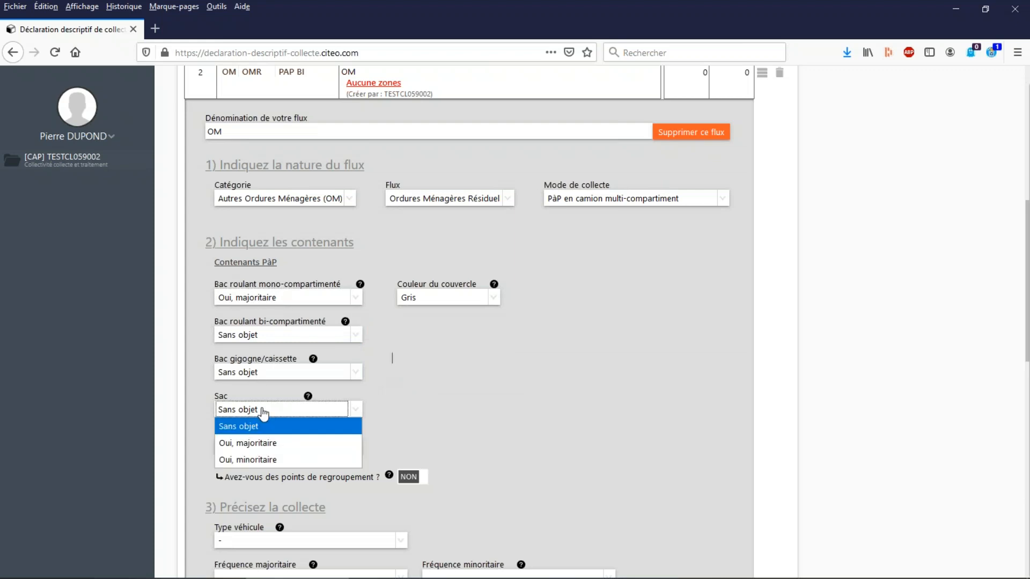
click(275, 443)
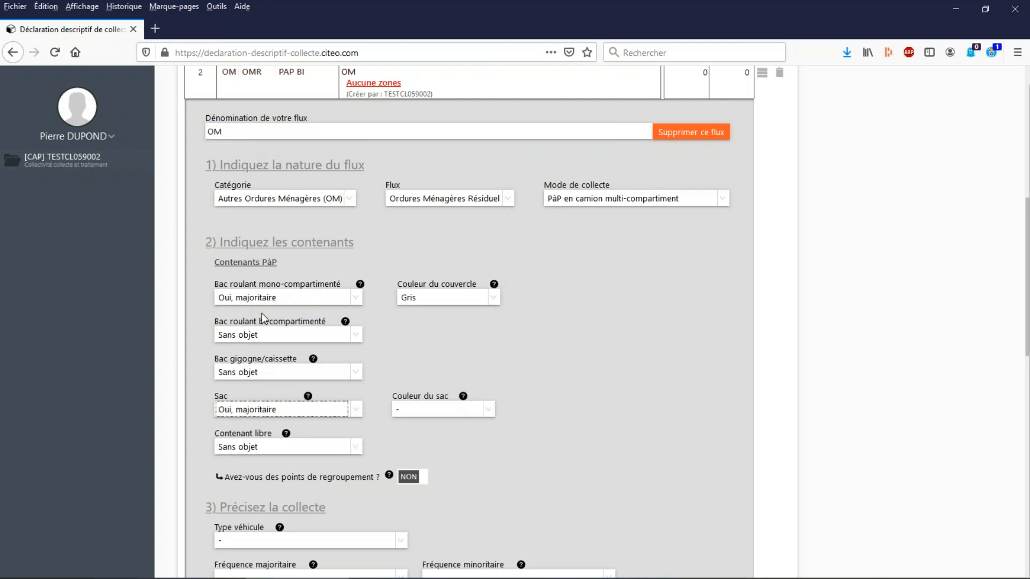
click(257, 412)
click(253, 458)
click(447, 412)
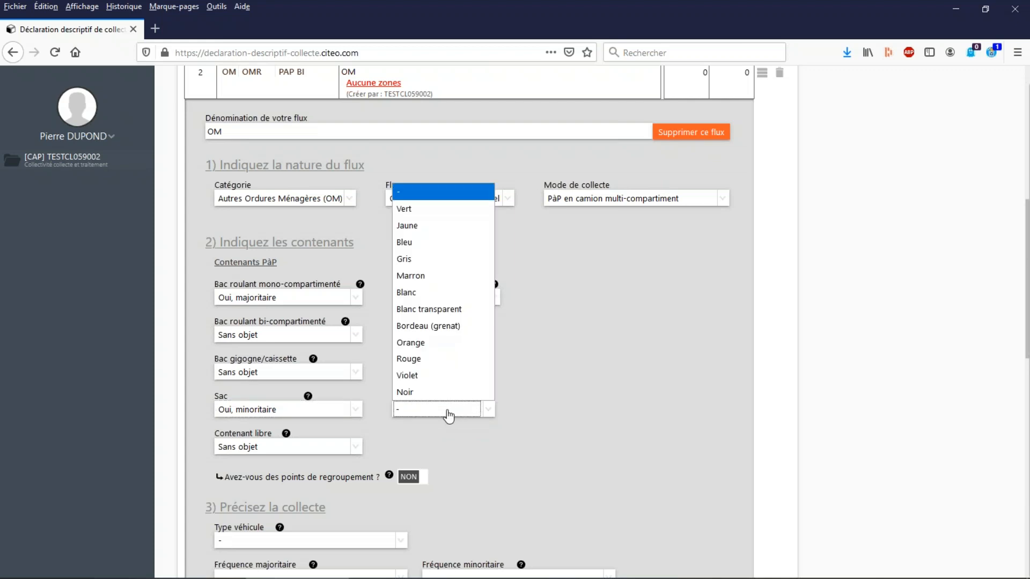
click(437, 388)
scroll(559, 382, down, 3)
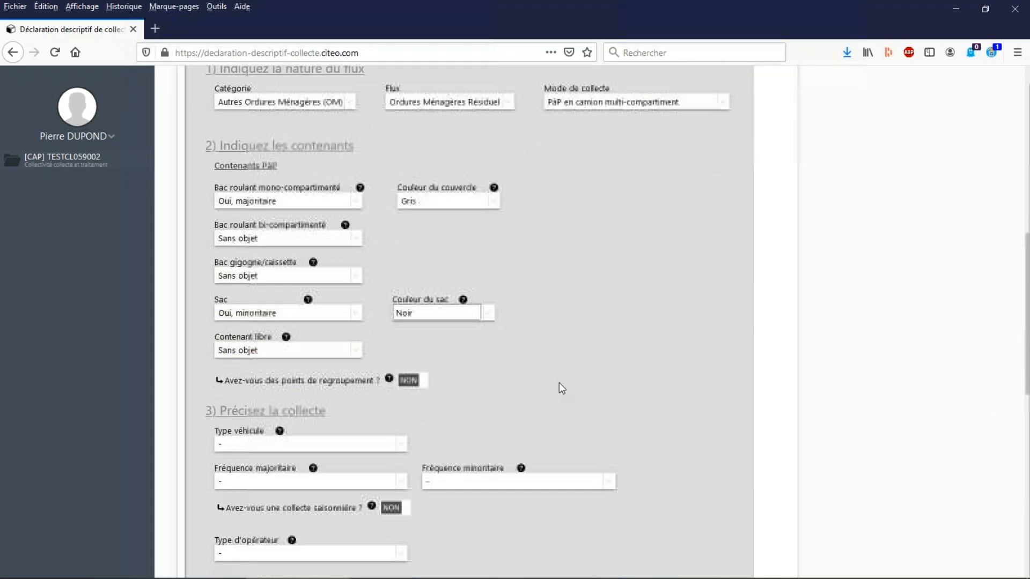
scroll(559, 381, down, 2)
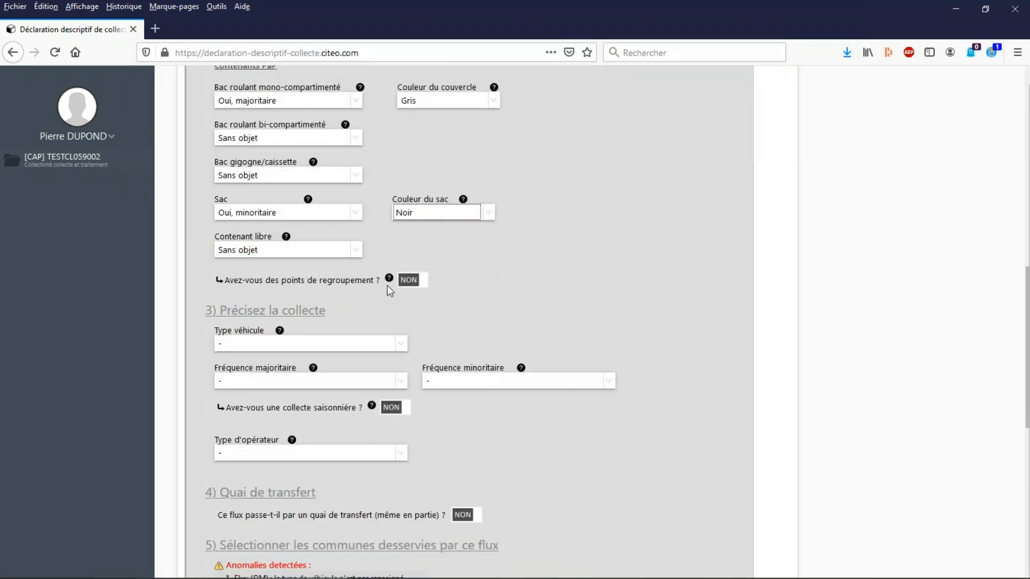
Declare grouping points as OUI for the OM flow and set its vehicle type to Benne compartimentée.
click(425, 286)
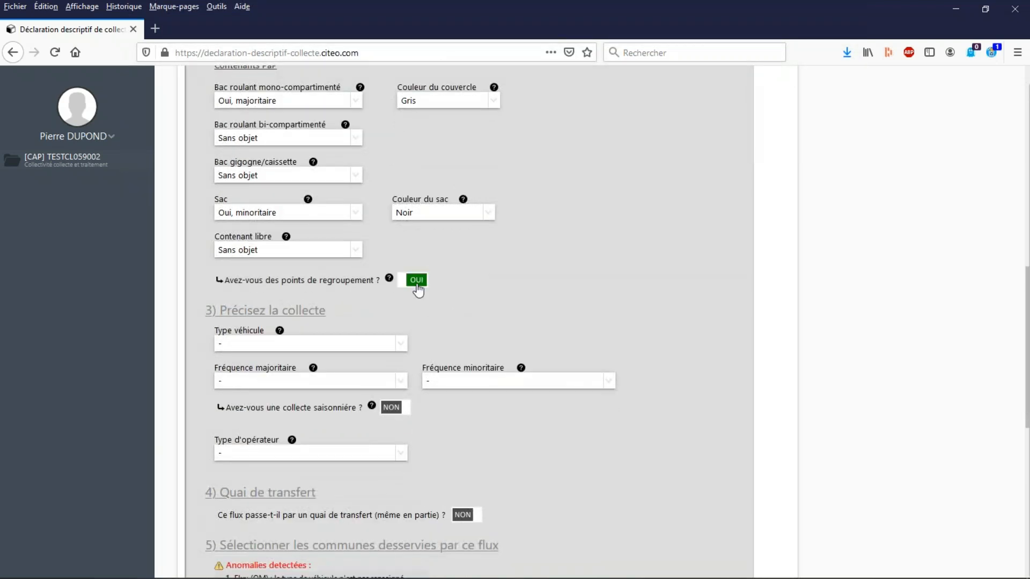
click(272, 346)
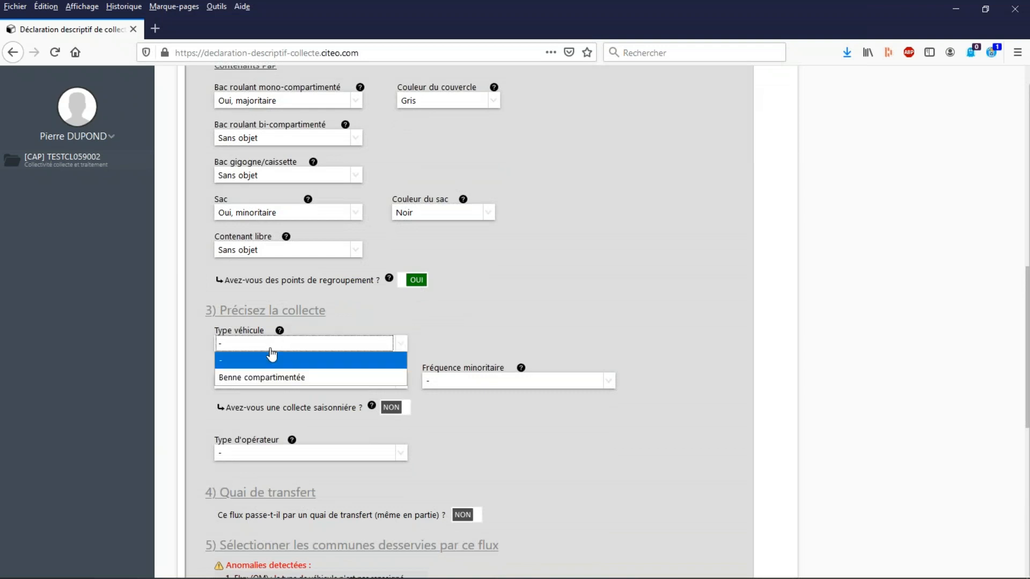
click(310, 378)
scroll(542, 289, up, 3)
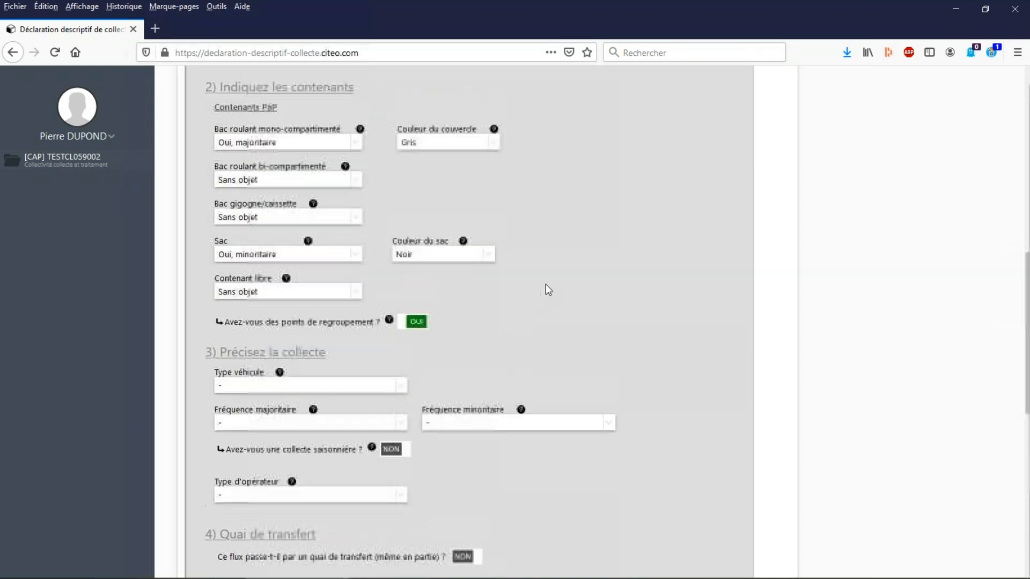
scroll(453, 383, down, 3)
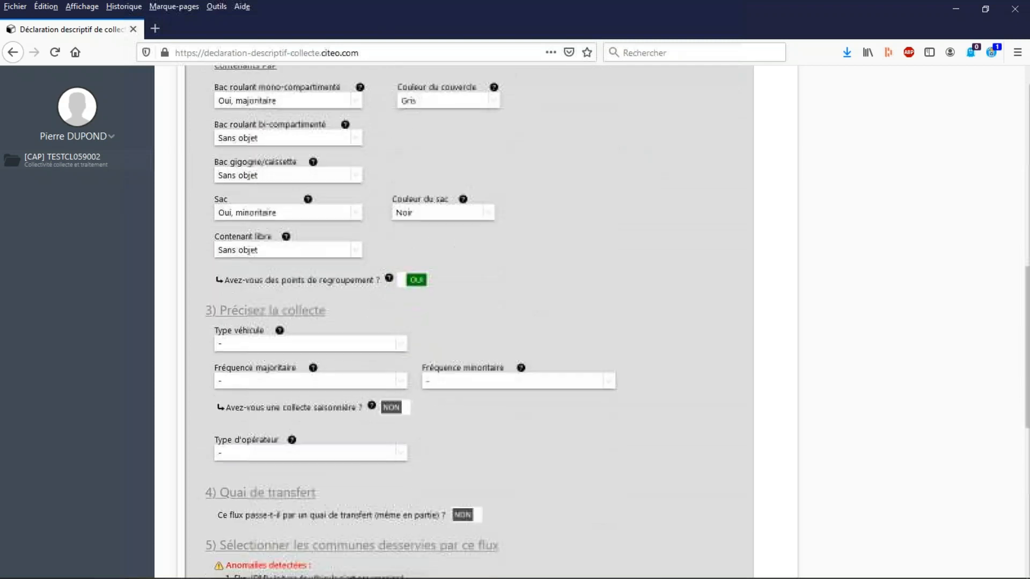
click(265, 346)
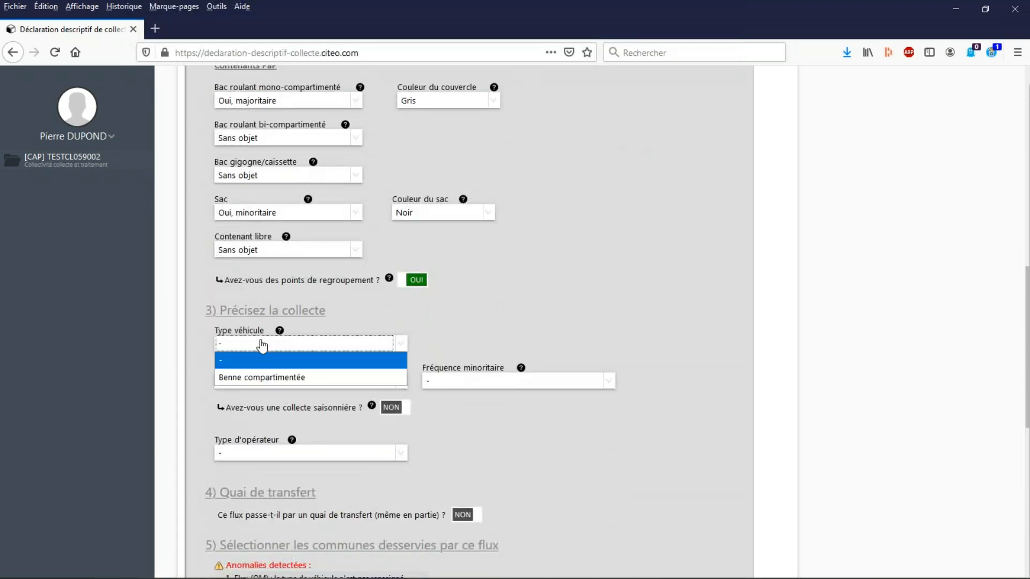
click(263, 380)
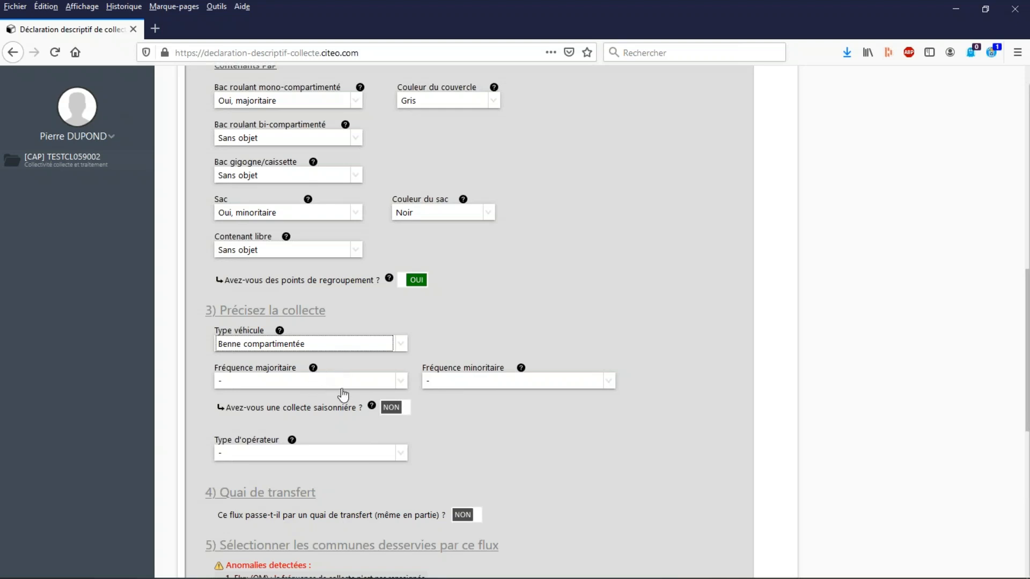
Set the OM flow's majority frequency to Collecte hebdomadaire (C1) and its minority frequency to Collecte 2 passage/semaine (C2).
scroll(460, 413, down, 4)
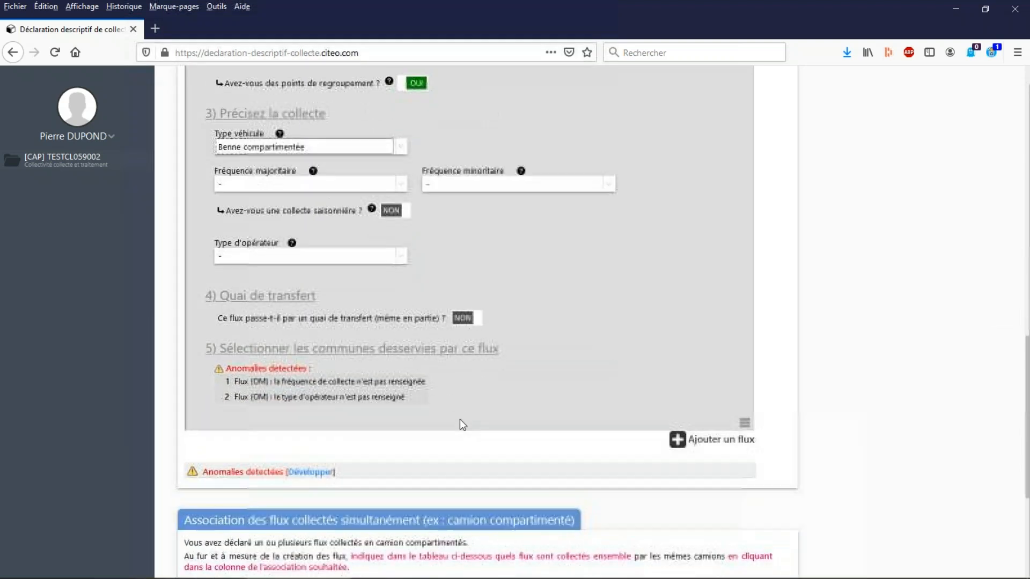
scroll(464, 429, up, 3)
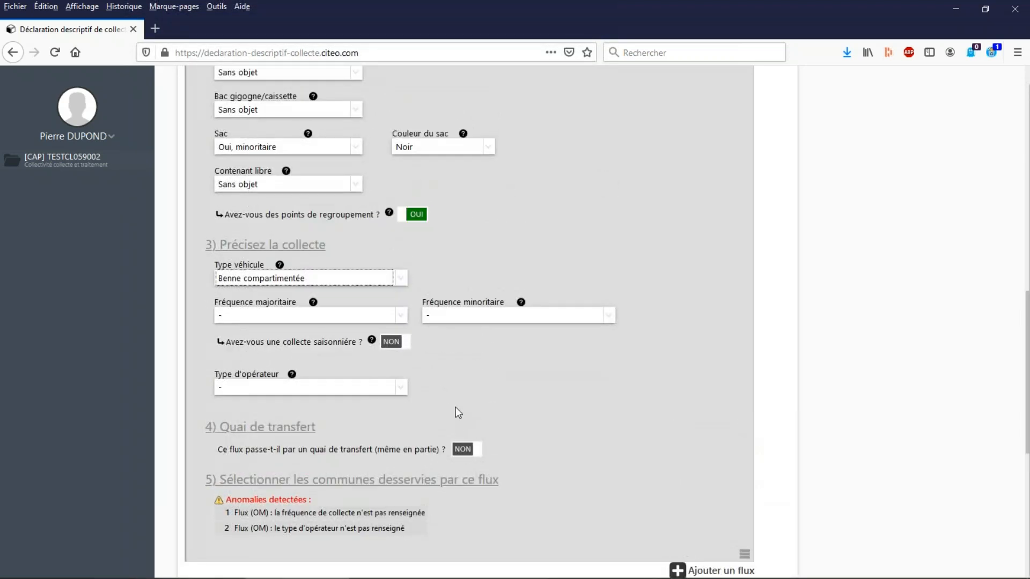
click(403, 320)
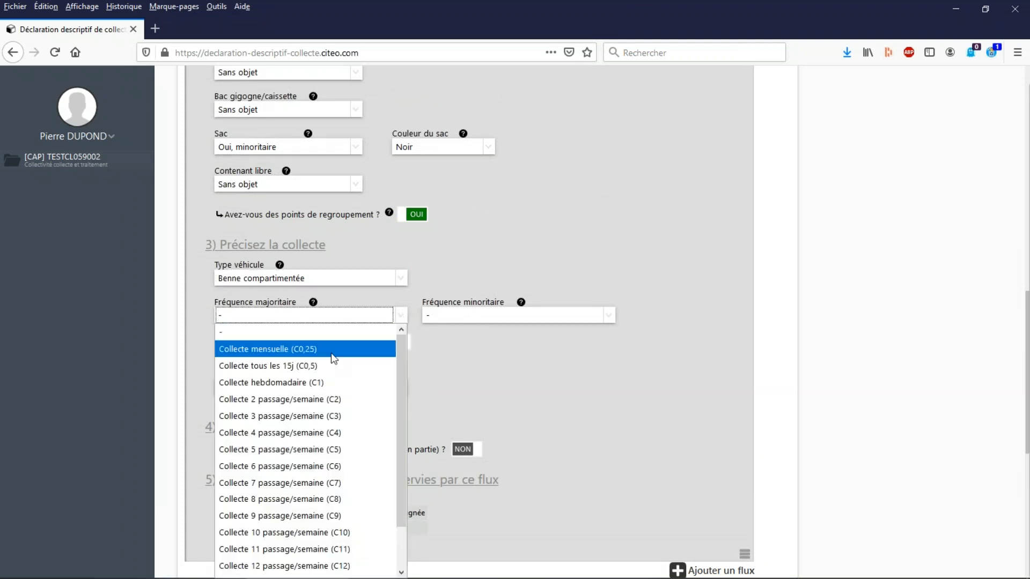
click(324, 382)
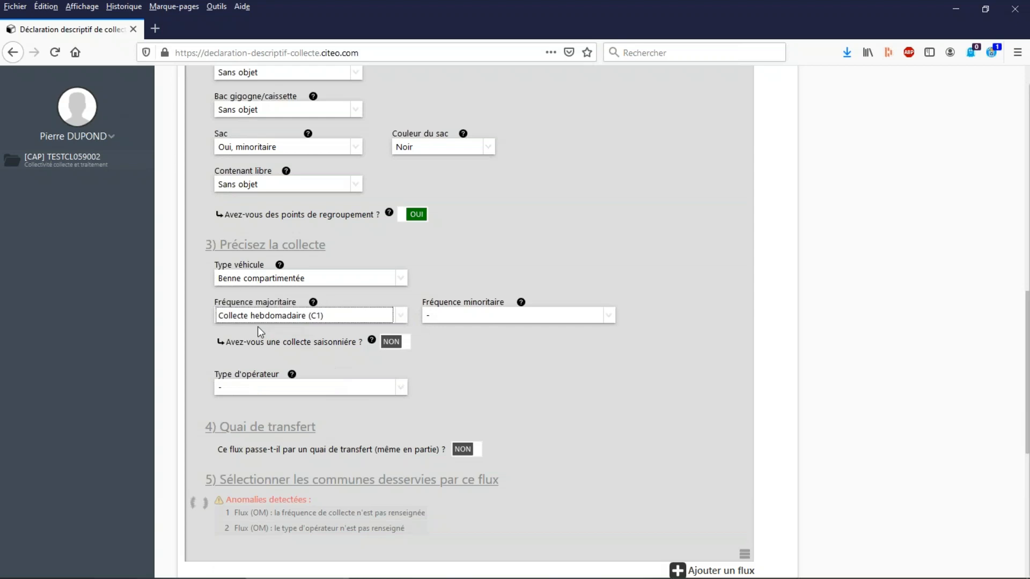
mouse_move(313, 302)
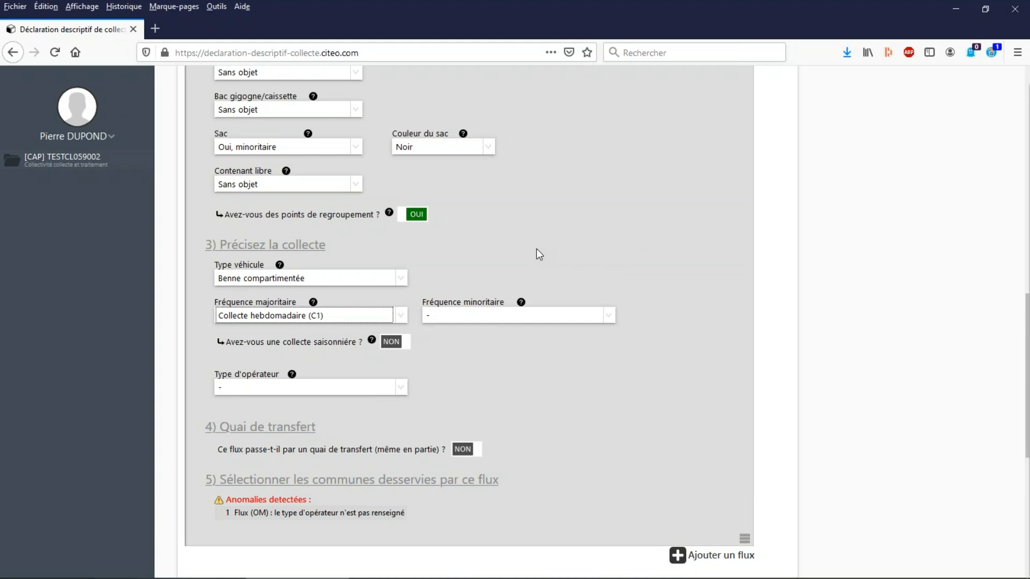
click(441, 321)
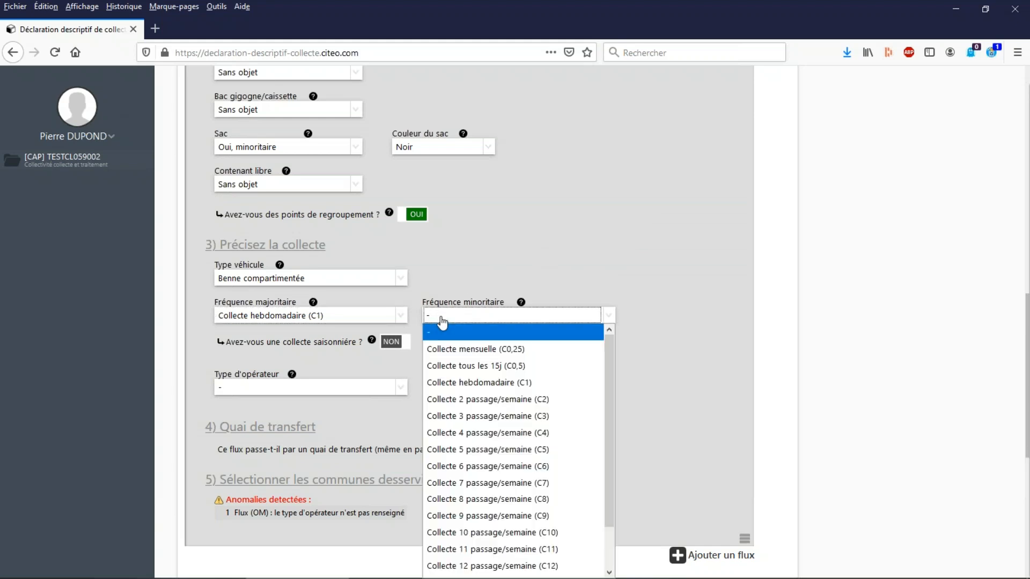
click(499, 406)
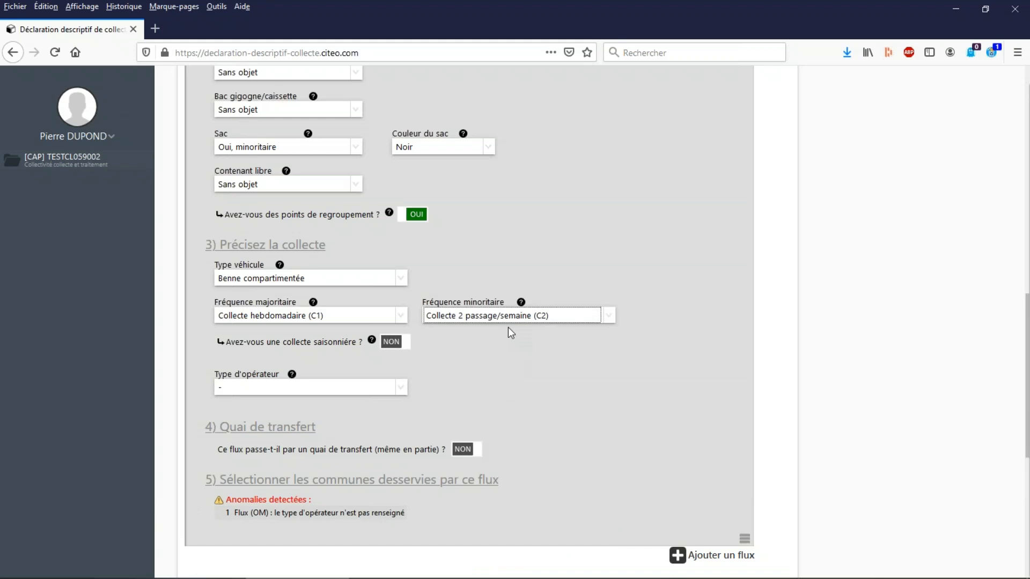
Declare a seasonal collection for the OM flow, described as "Collecte tous les jours sur face maritime en juillet et août".
click(408, 347)
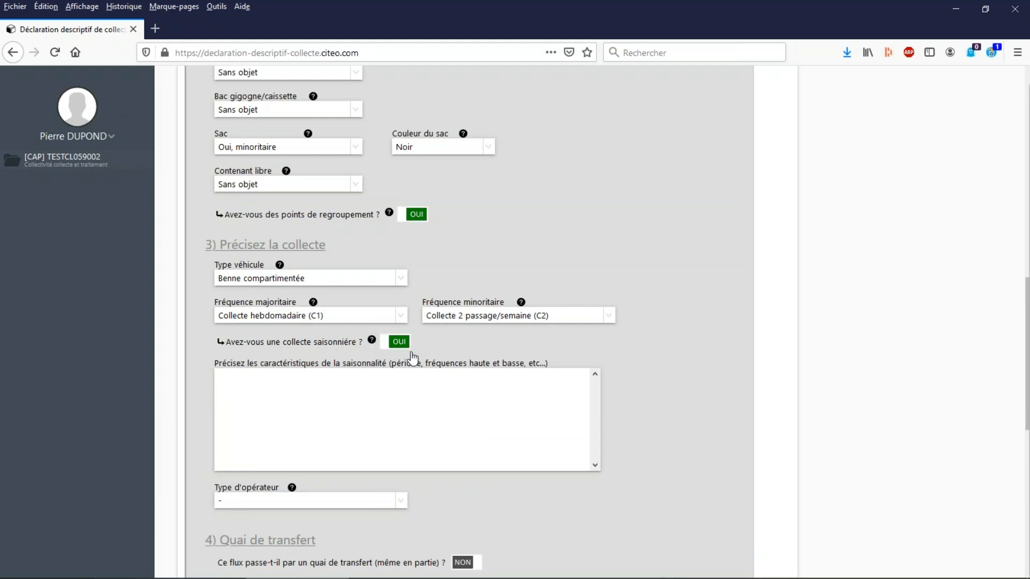
click(264, 377)
text(Collecte tous les jours sur)
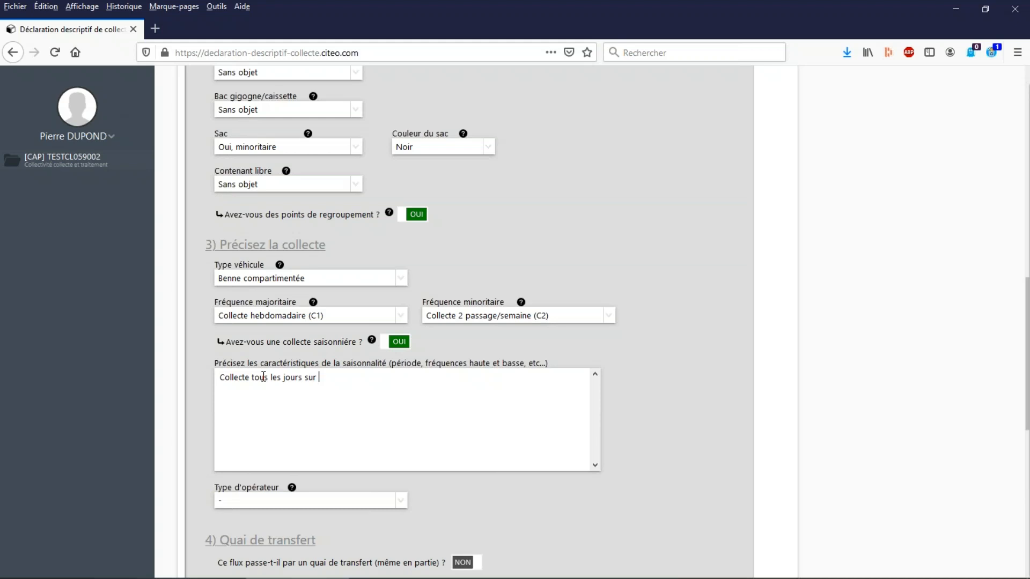
text( face mart)
text(time en juillet et août)
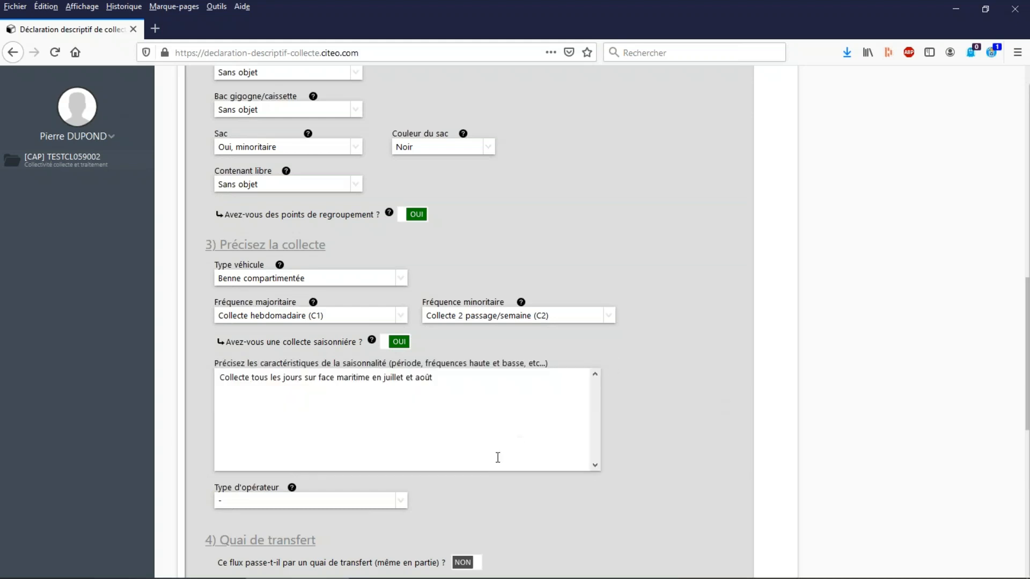
Set the operator type to Régie and declare that the OM flow passes through a transfer station.
click(270, 502)
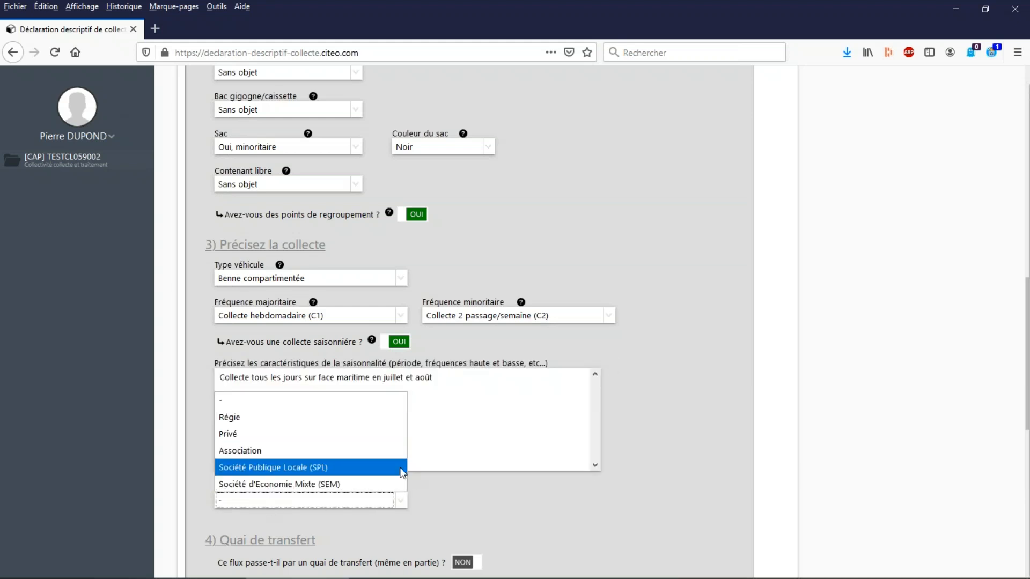
click(312, 422)
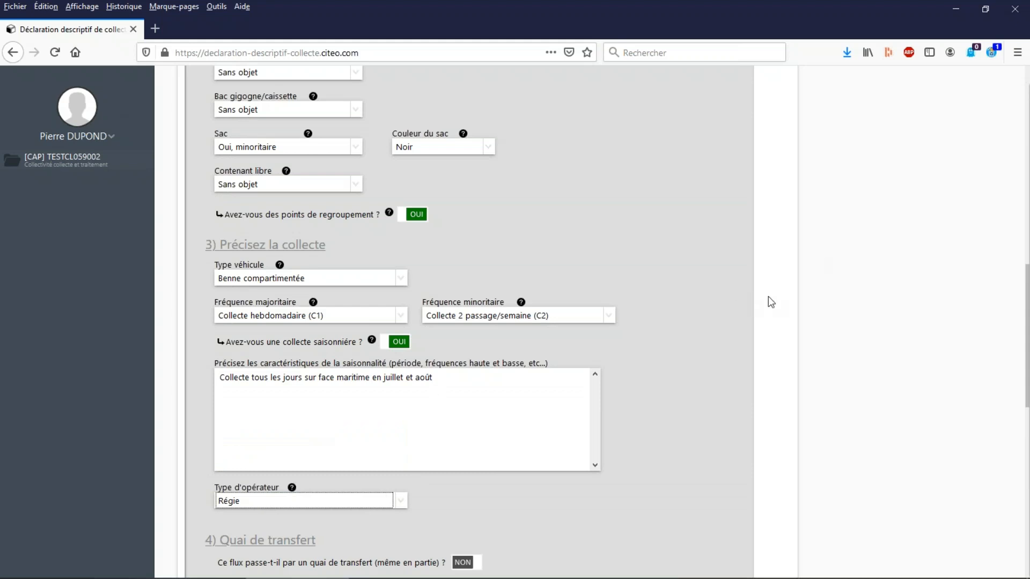
scroll(768, 295, down, 2)
scroll(740, 292, down, 2)
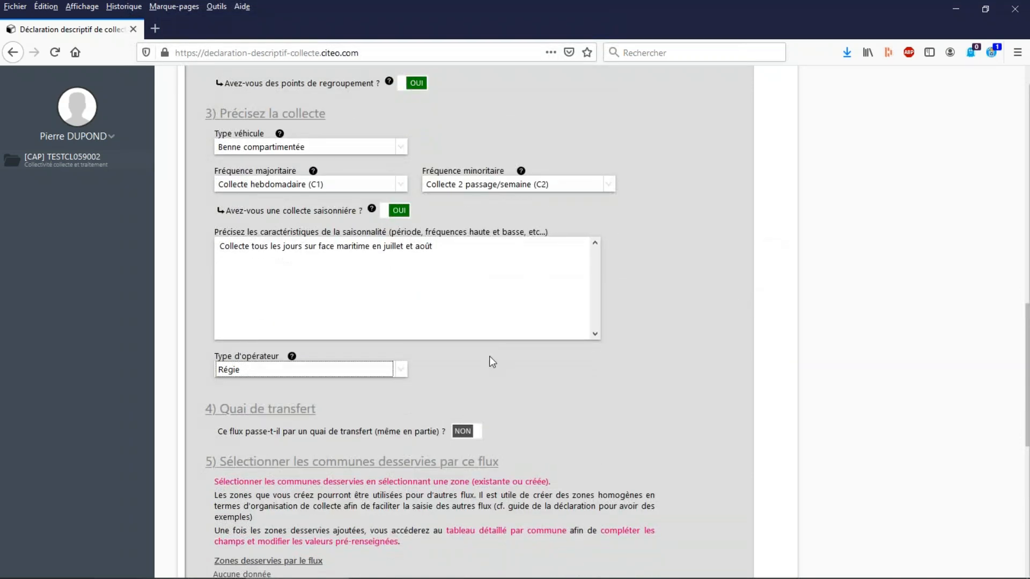
click(477, 438)
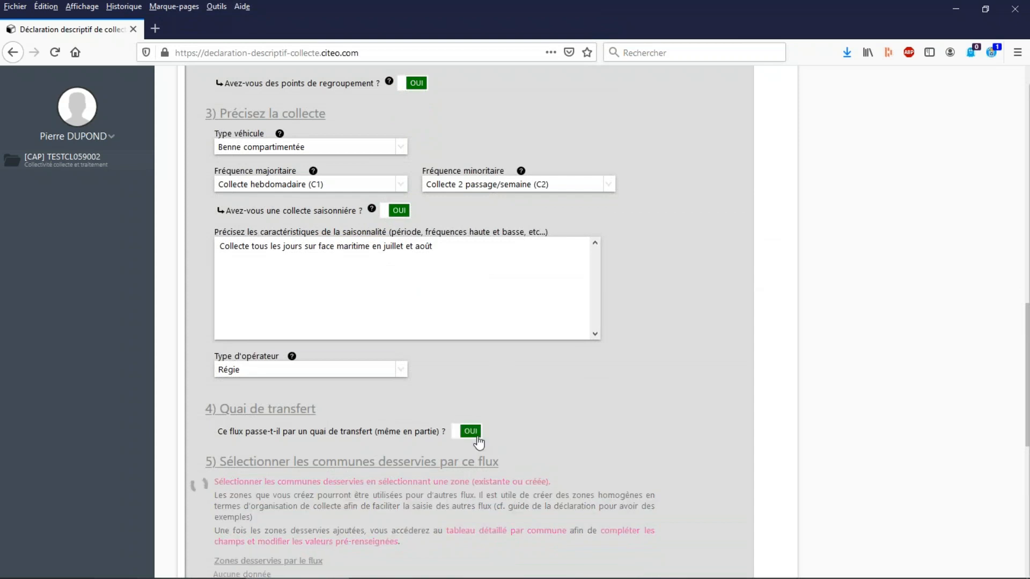
Add the commune PARIS (75056) to the transfer station table with a tonnage share of 50 %.
scroll(510, 417, down, 2)
scroll(486, 449, down, 2)
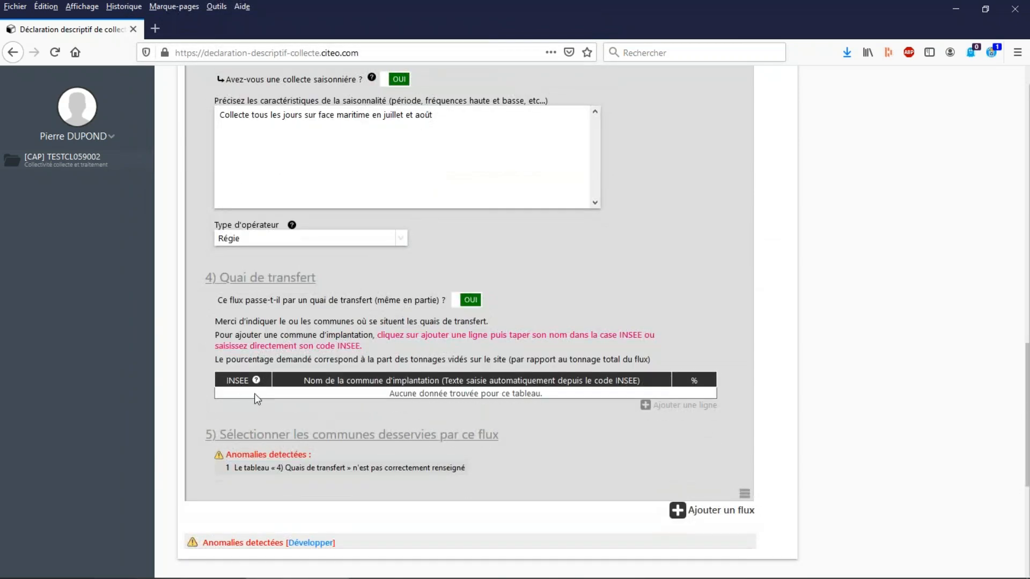
click(671, 409)
text(Paris)
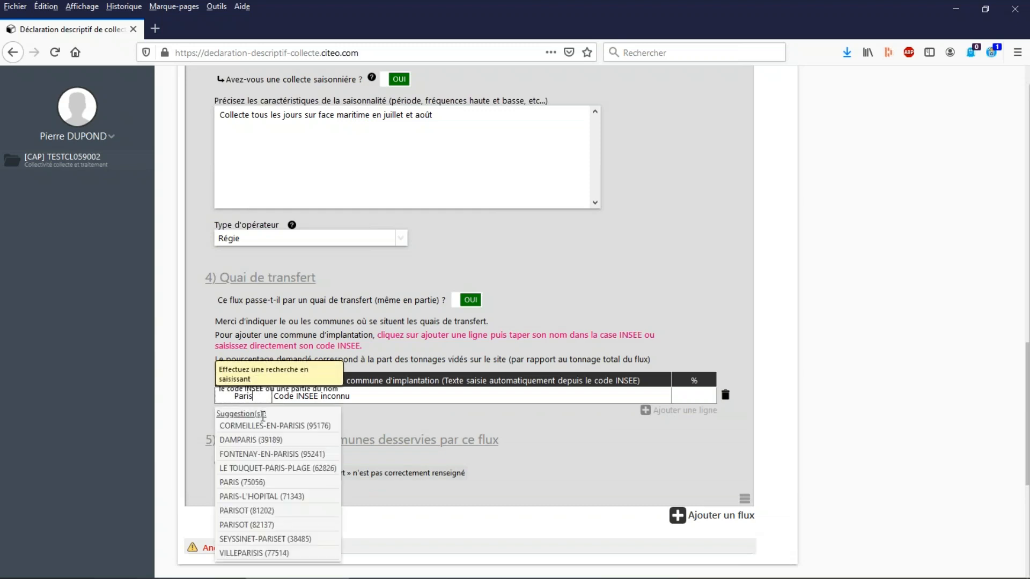
click(244, 484)
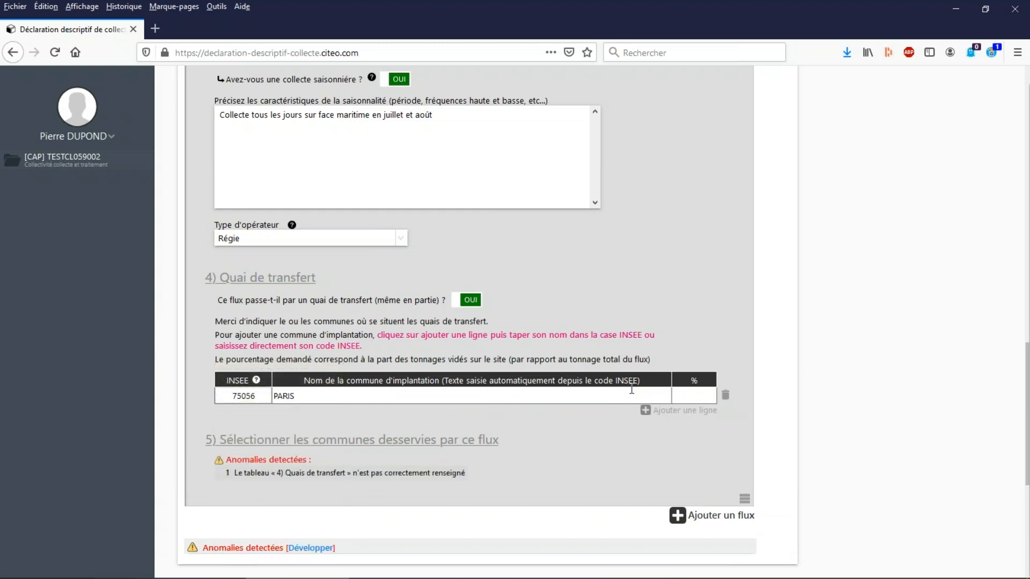
click(688, 397)
text(50)
key(Return)
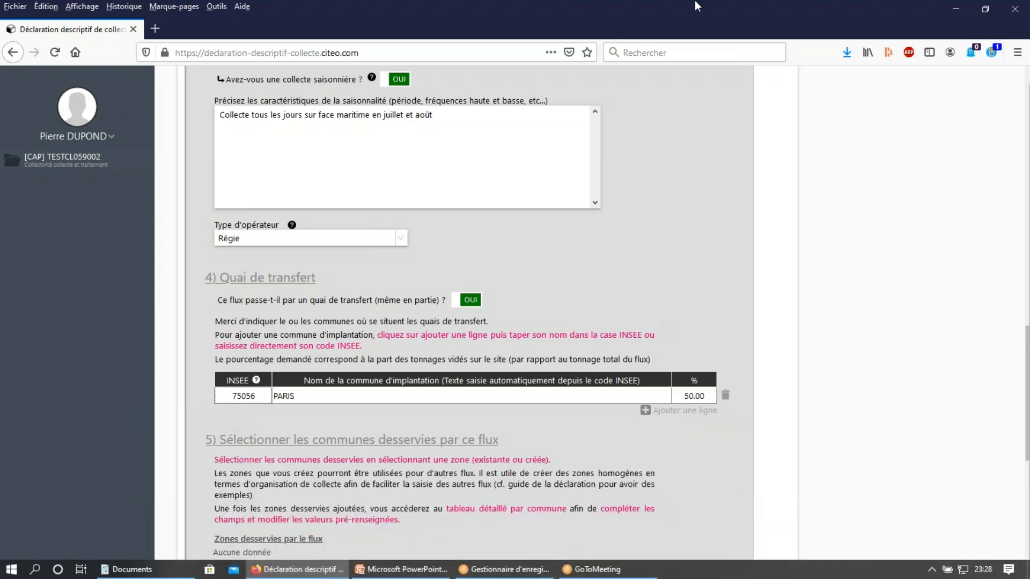
Create a new zone named "Communes urbaines" from the OM flow's served-zone selection.
scroll(558, 259, down, 3)
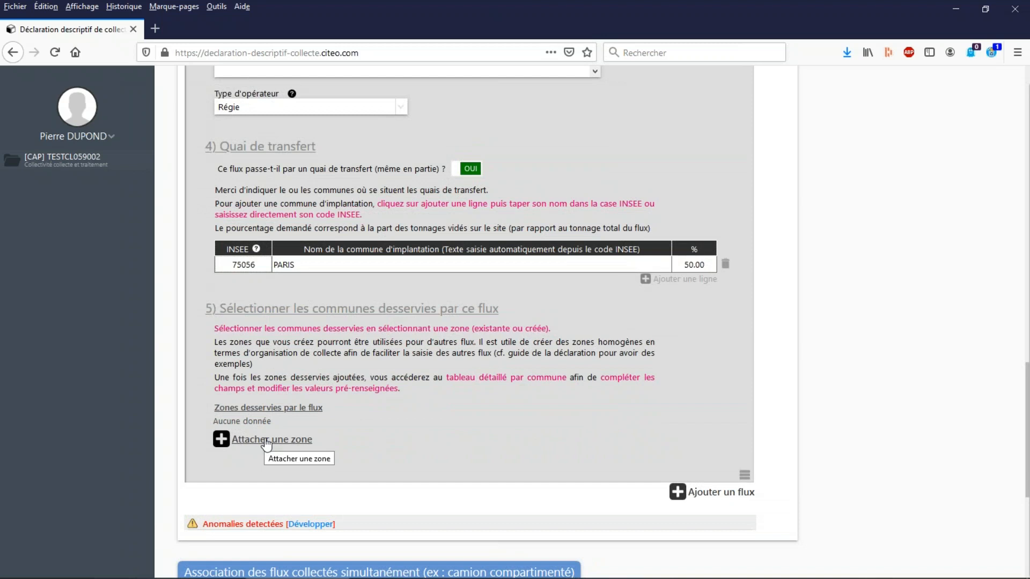
click(266, 444)
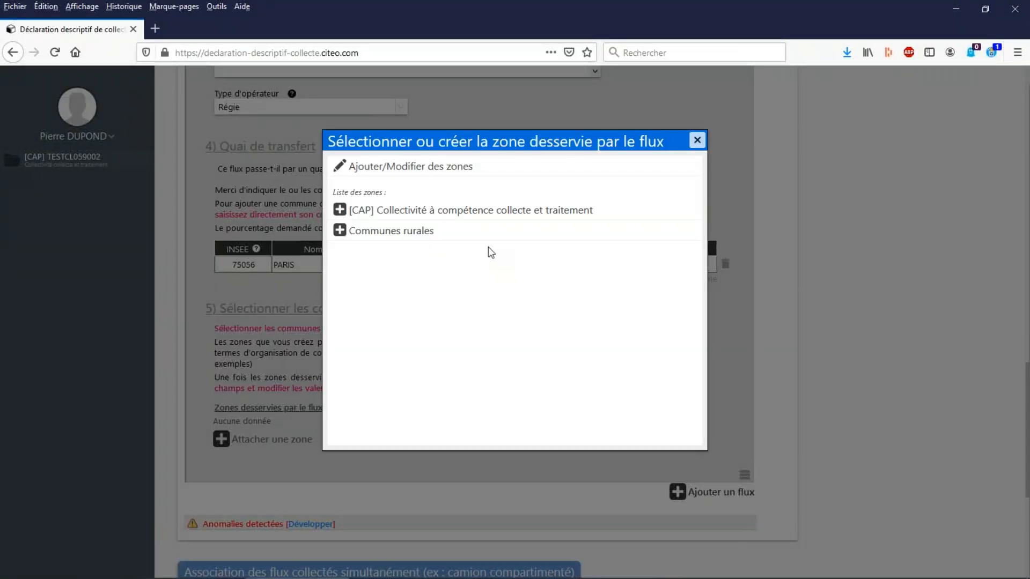
click(396, 168)
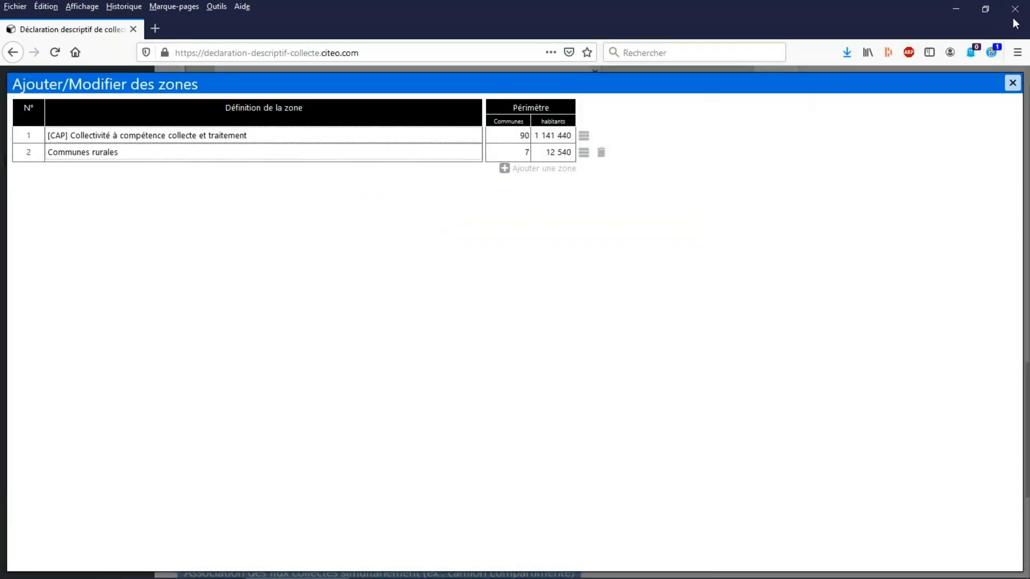
click(1012, 83)
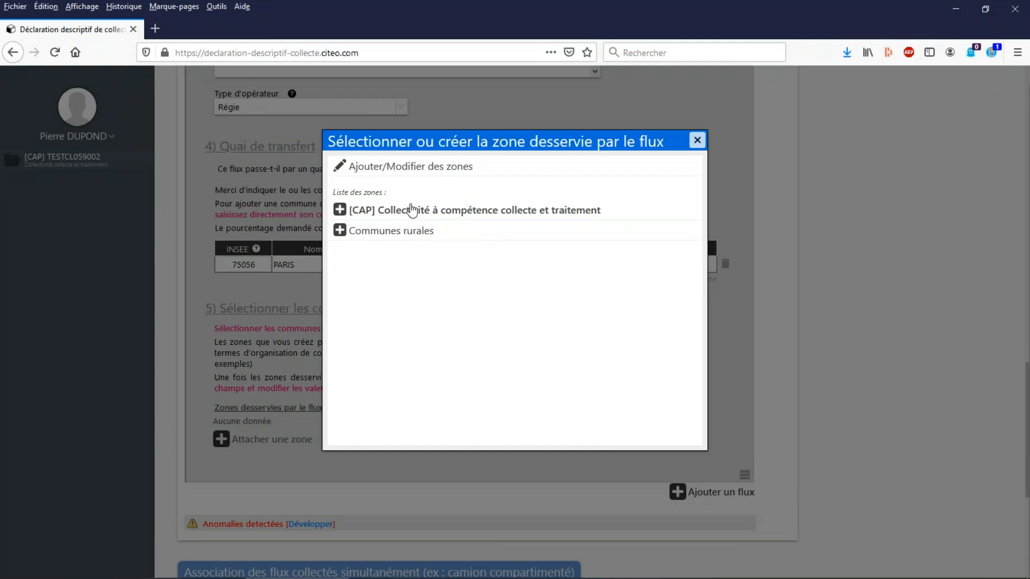
click(405, 167)
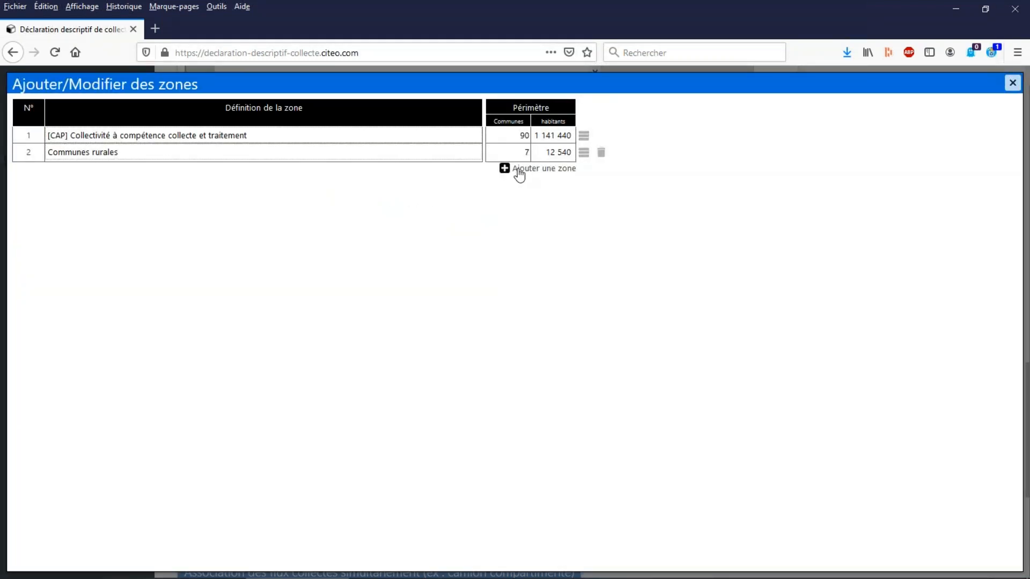
click(519, 170)
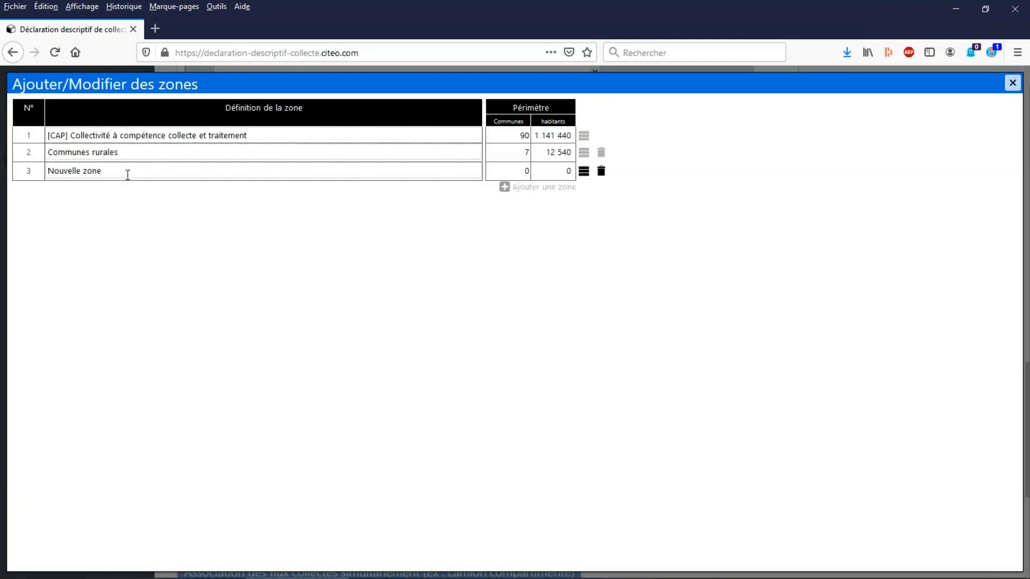
drag(128, 170, 33, 167)
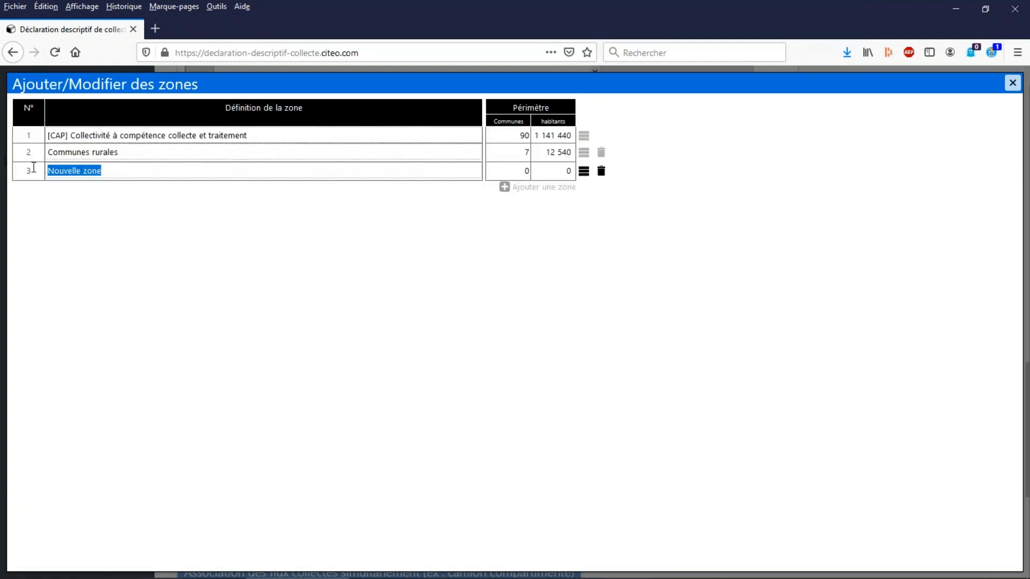
text(Communes )
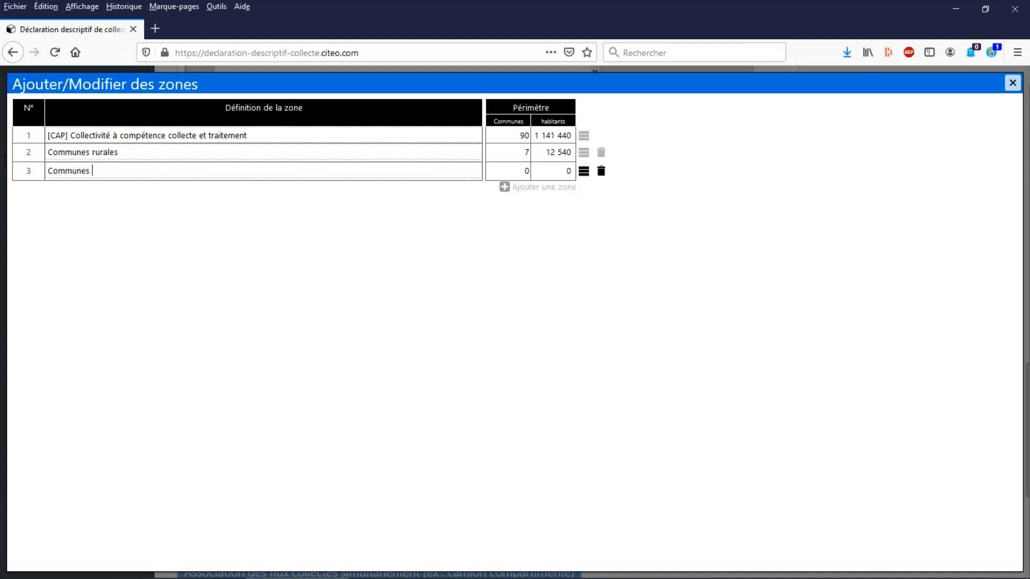
text(urbaines)
Include the communes ARMENTIERES, FACHES-THUMESNIL, LILLE, ROUBAIX and TOURCOING in the "Communes urbaines" zone.
click(584, 171)
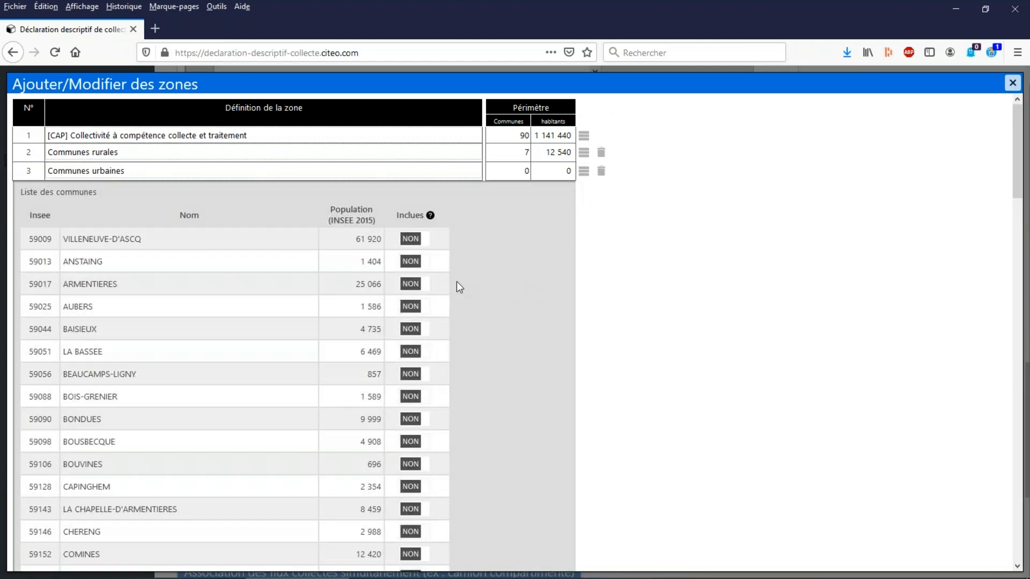
click(433, 285)
scroll(453, 279, down, 5)
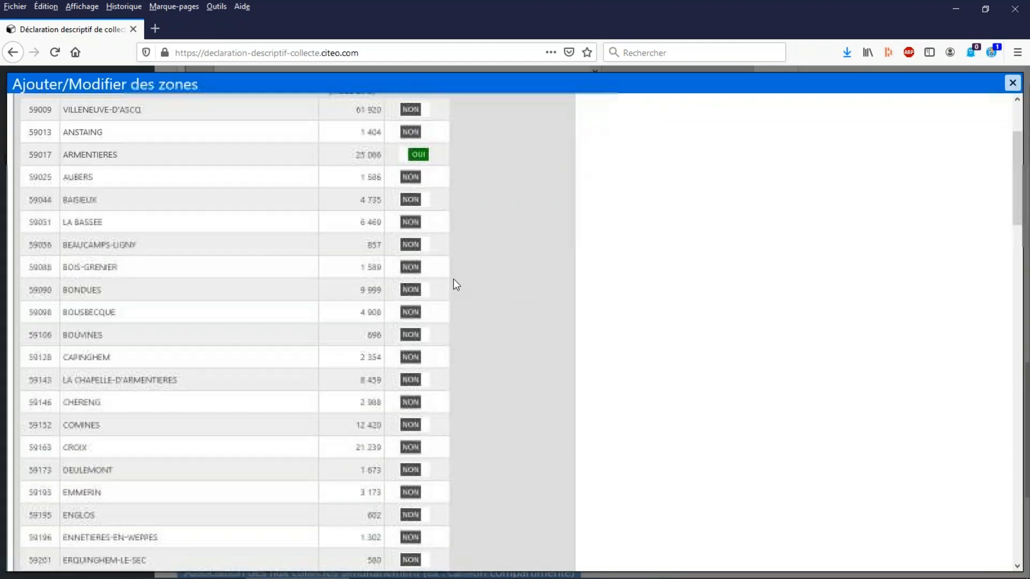
scroll(454, 280, down, 1)
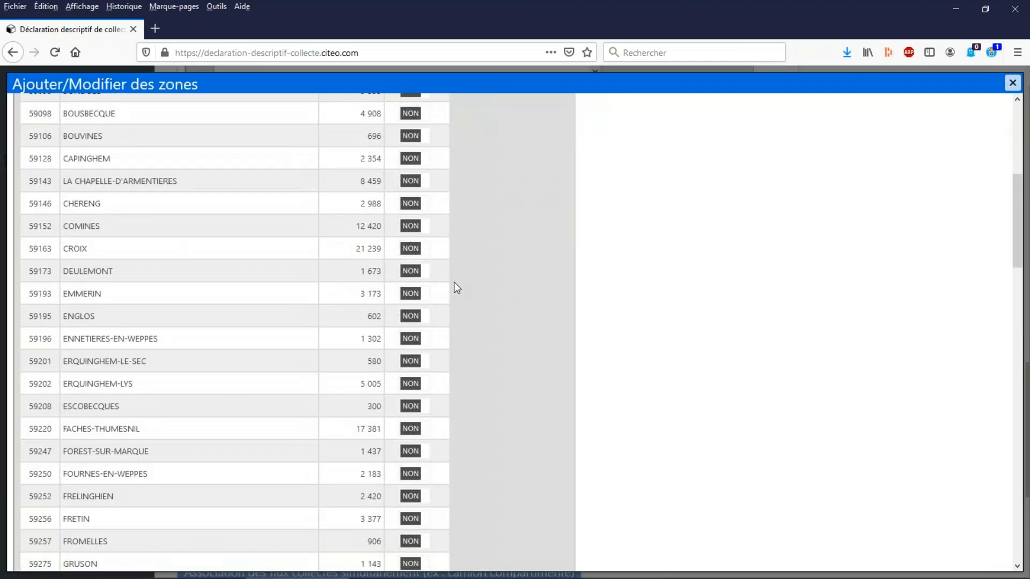
click(424, 430)
scroll(446, 277, down, 8)
click(424, 379)
scroll(483, 378, down, 3)
scroll(479, 375, down, 3)
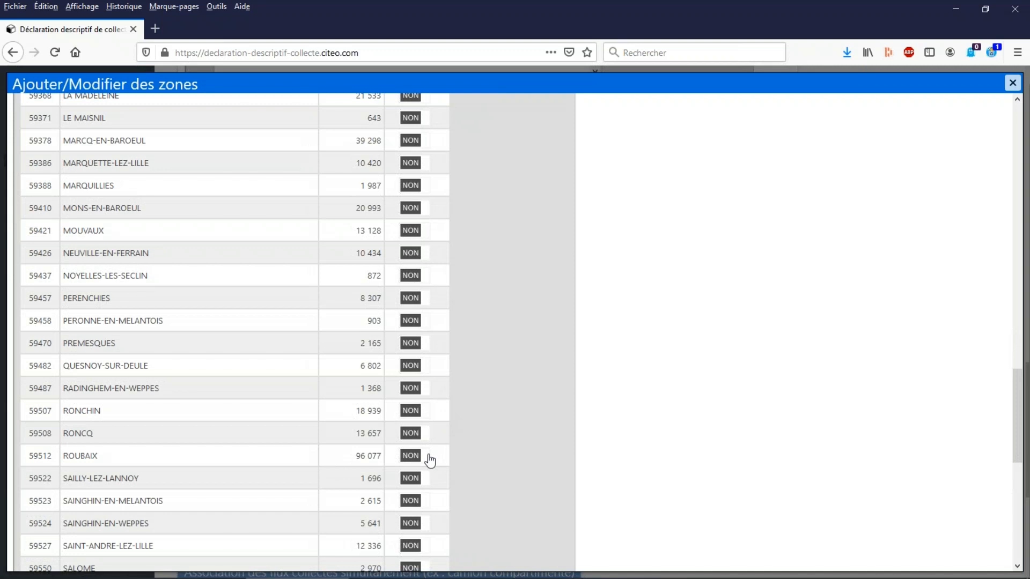
click(425, 456)
scroll(449, 467, down, 5)
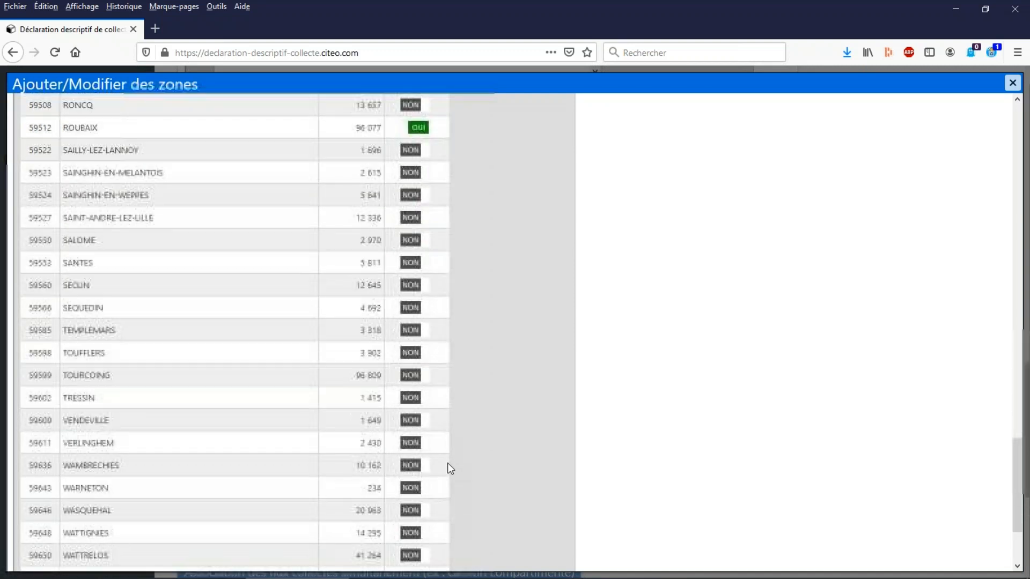
click(420, 372)
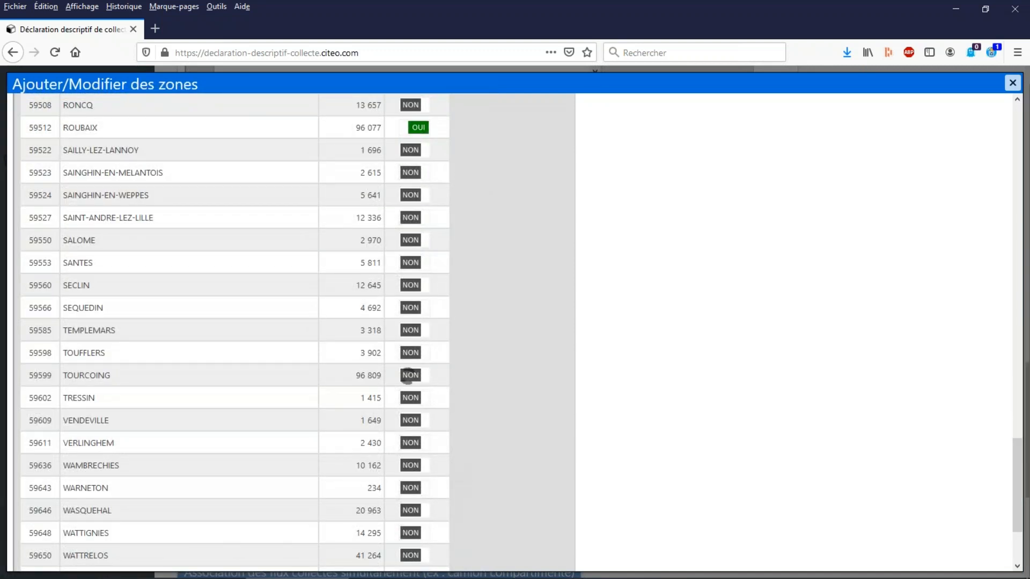
scroll(462, 372, up, 5)
scroll(464, 370, up, 20)
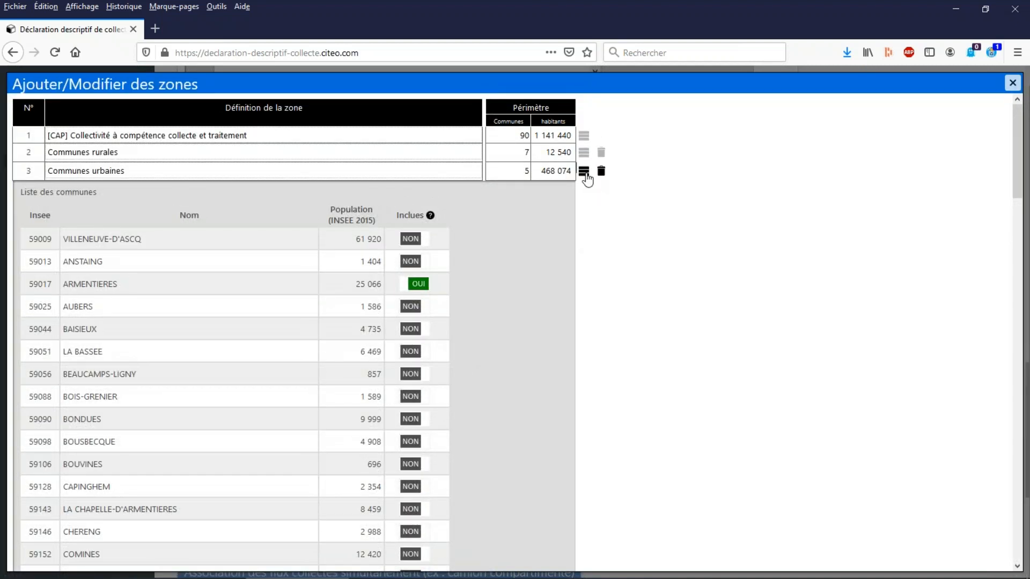
Finish editing the zones and attach the "Communes urbaines" zone to the OM flow.
click(585, 173)
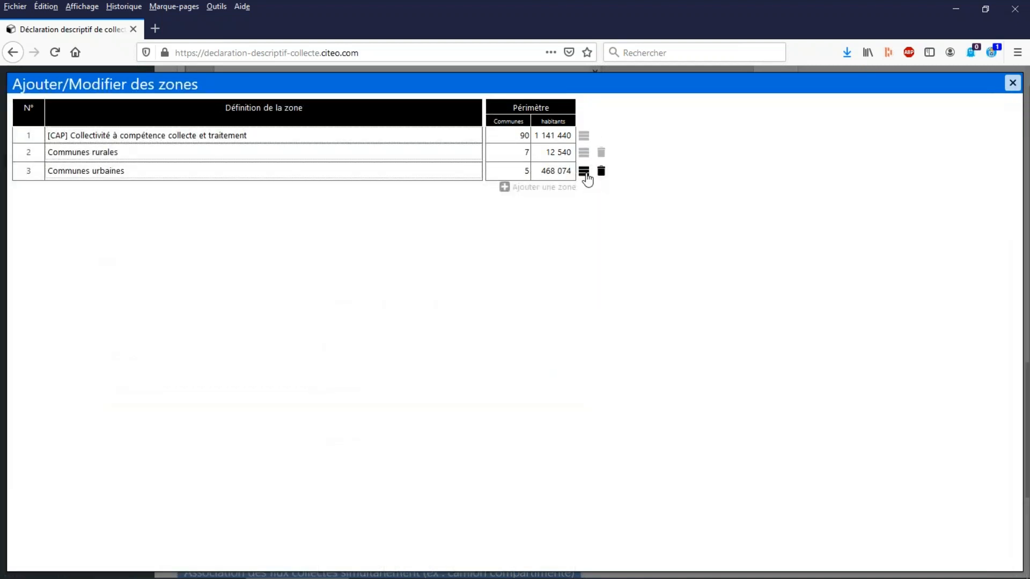
click(1012, 85)
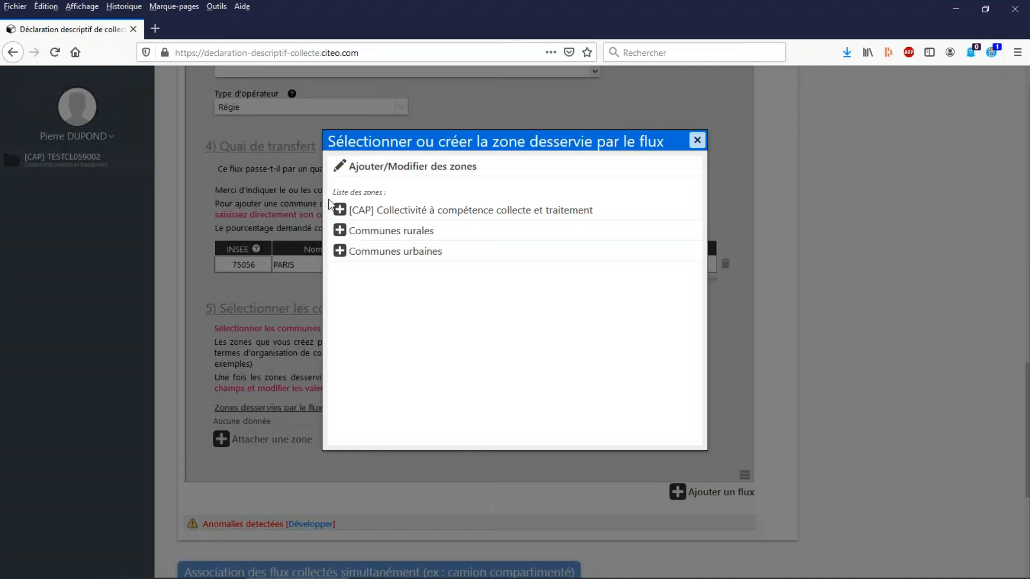
click(378, 251)
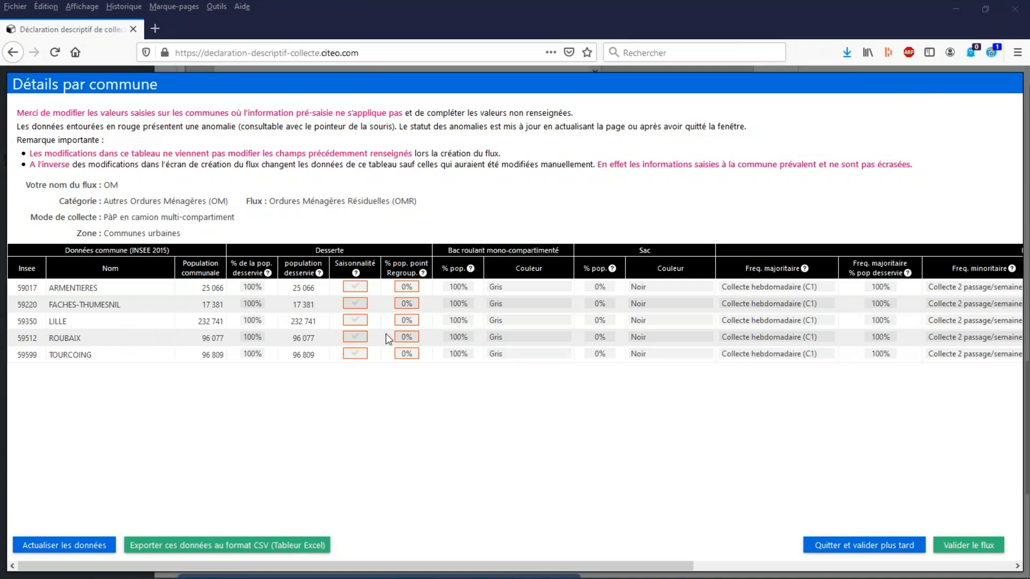
Set the percentage of population served in ARMENTIERES to 90 % in the commune details table.
mouse_move(359, 346)
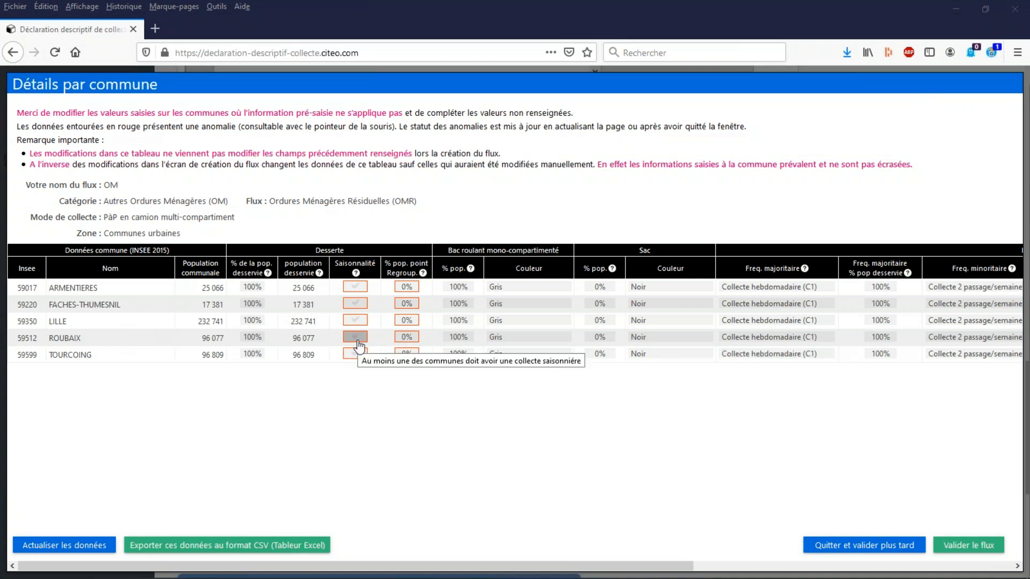
click(251, 289)
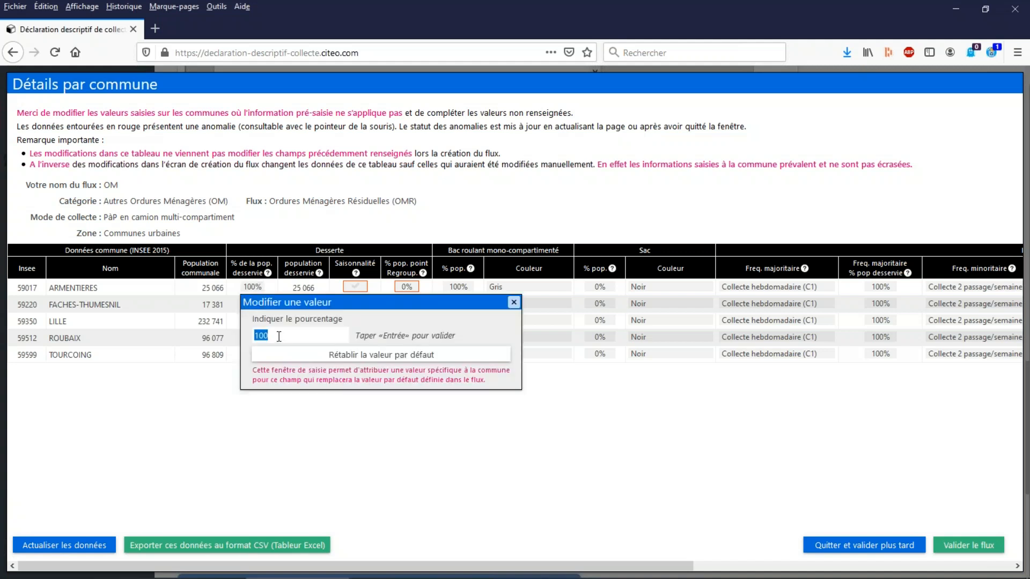
click(242, 329)
text(90)
key(Delete)
key(Delete)
key(Return)
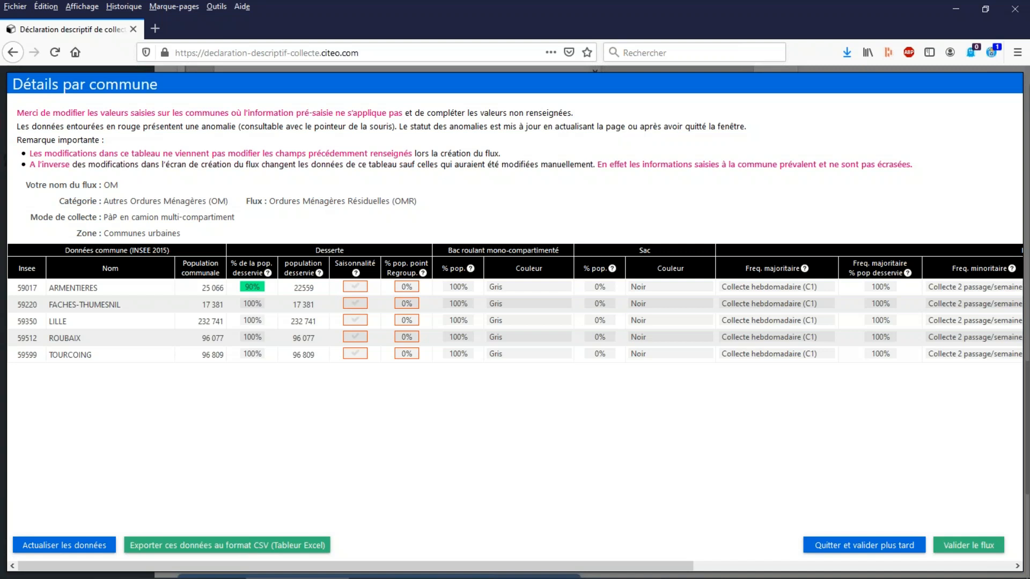
Mark LILLE as having seasonal collection and set the grouping-point population share of ARMENTIERES to 5 %.
mouse_move(352, 310)
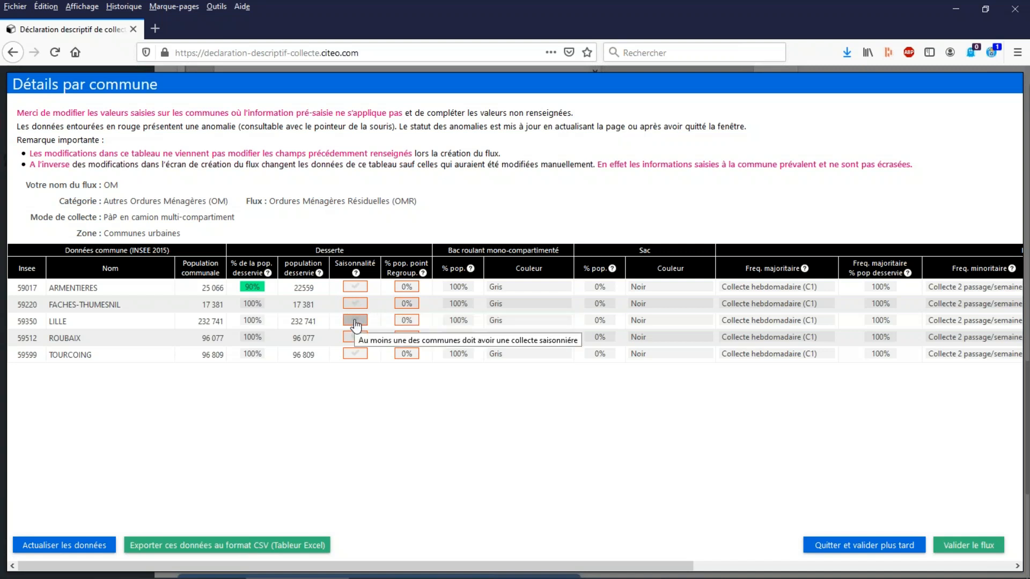
click(356, 321)
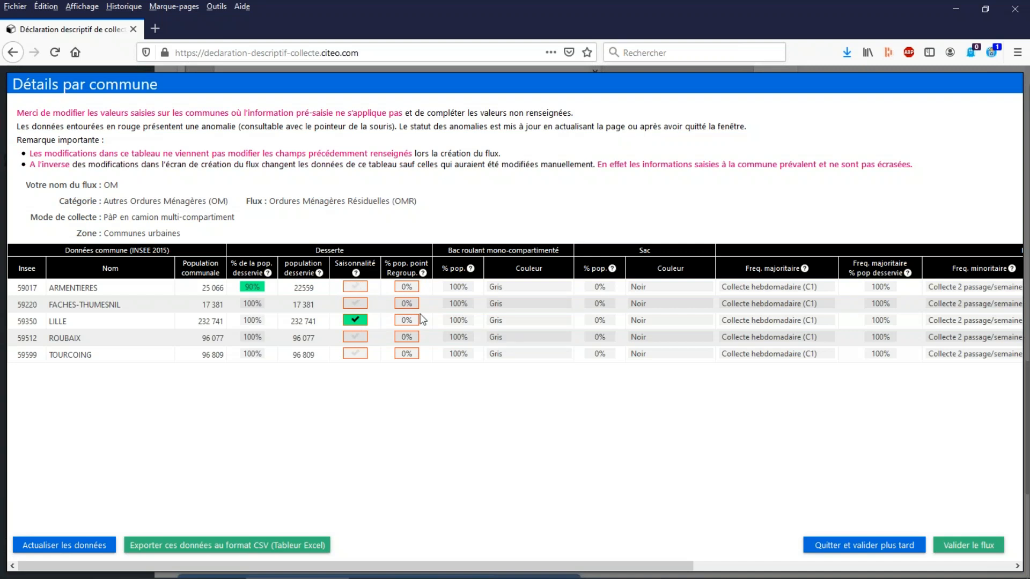
click(405, 287)
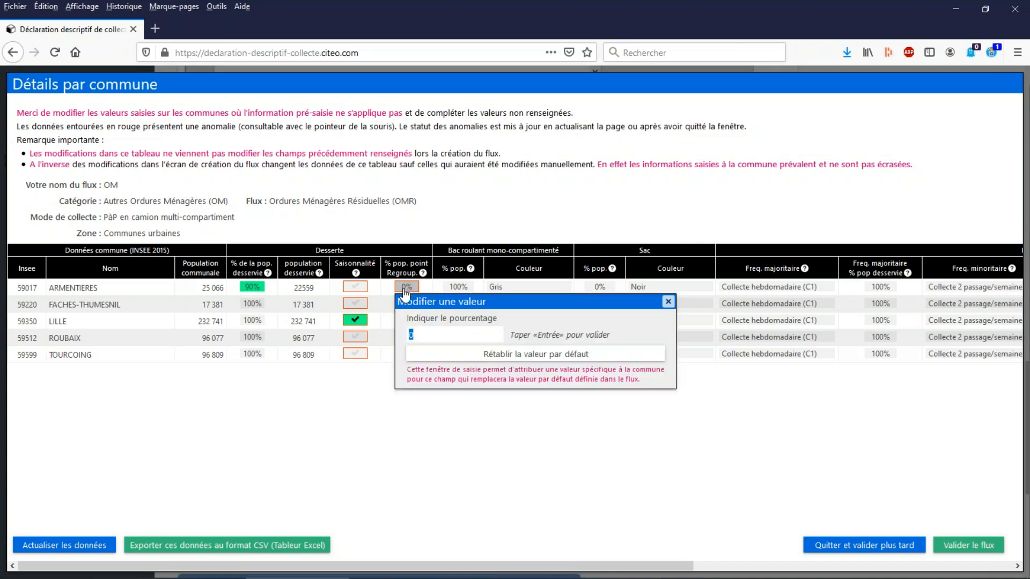
click(667, 302)
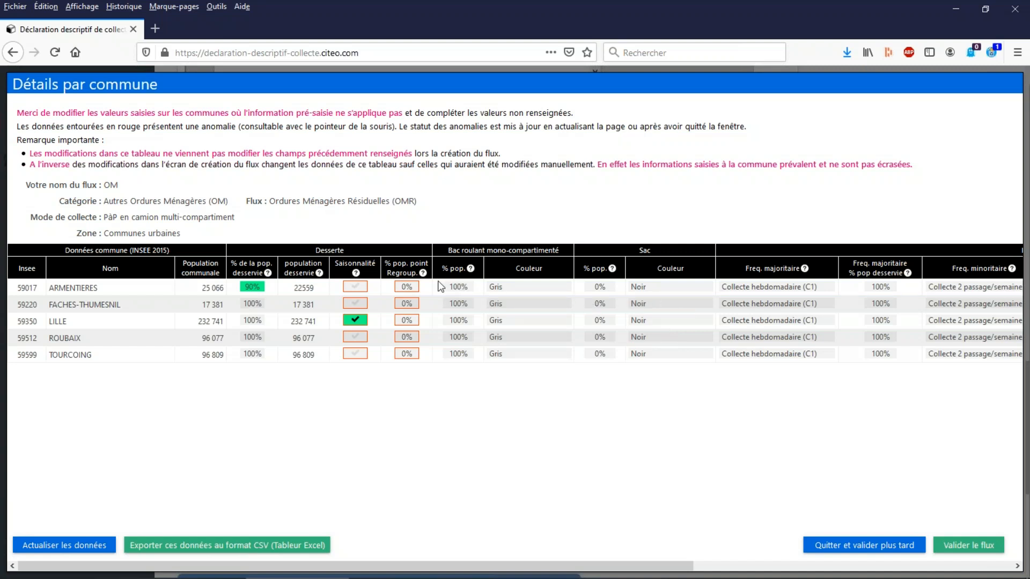
mouse_move(387, 264)
click(406, 287)
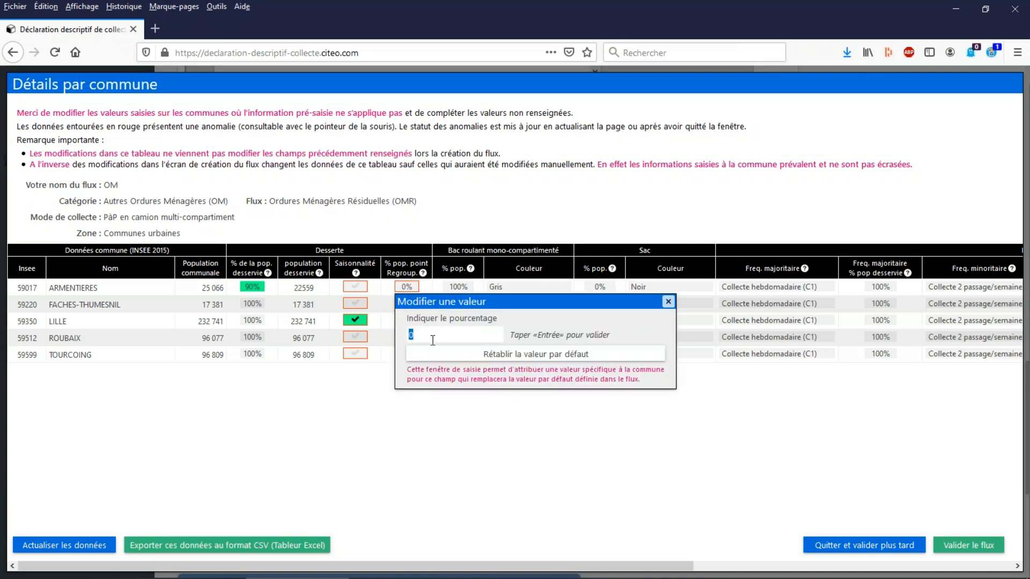
text(5)
key(Return)
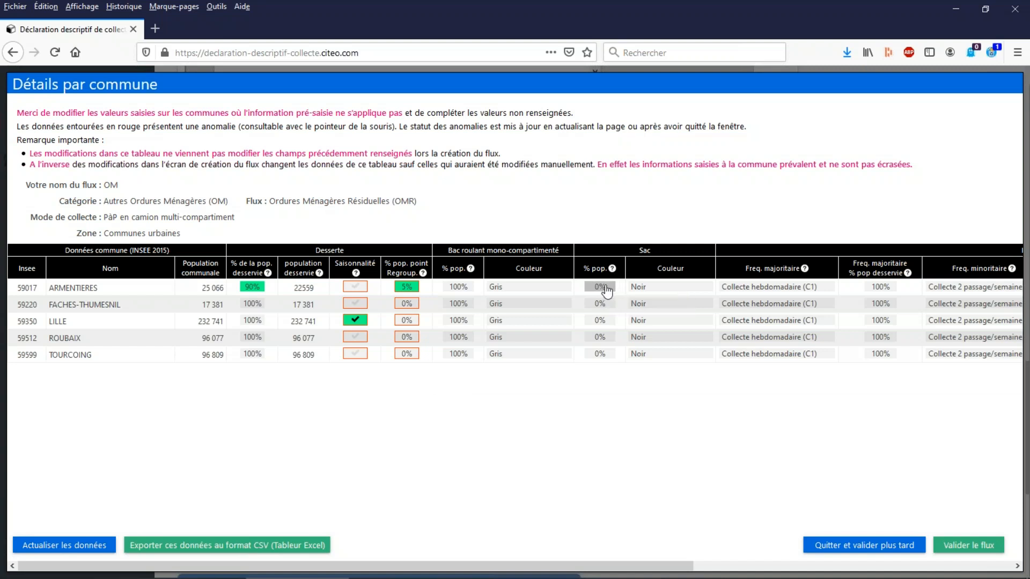
Set the population share served by bags (Sac) in LILLE to 20 % and refresh the table data.
click(604, 324)
drag(614, 371, 581, 368)
text(20)
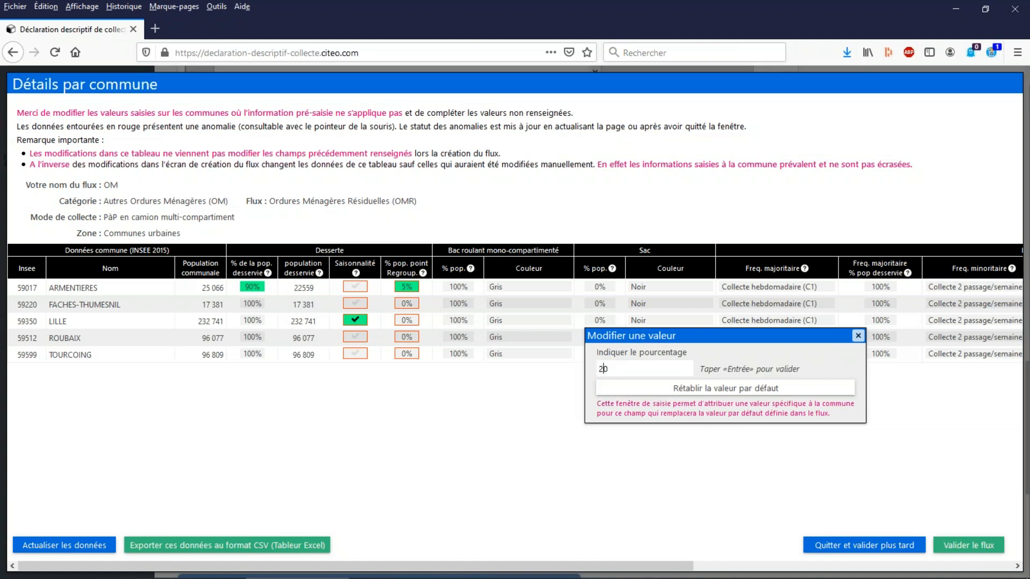
key(Return)
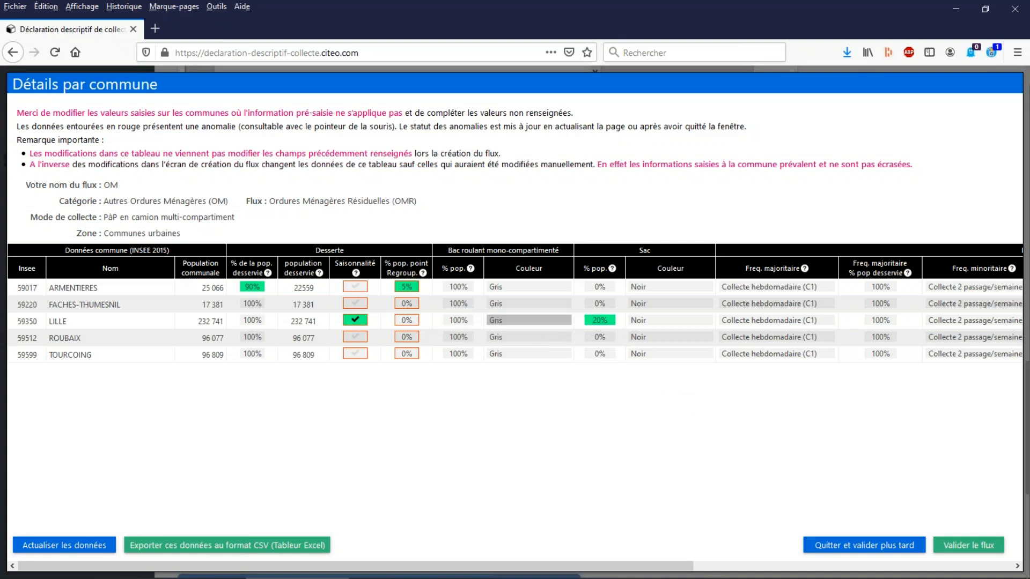
click(107, 546)
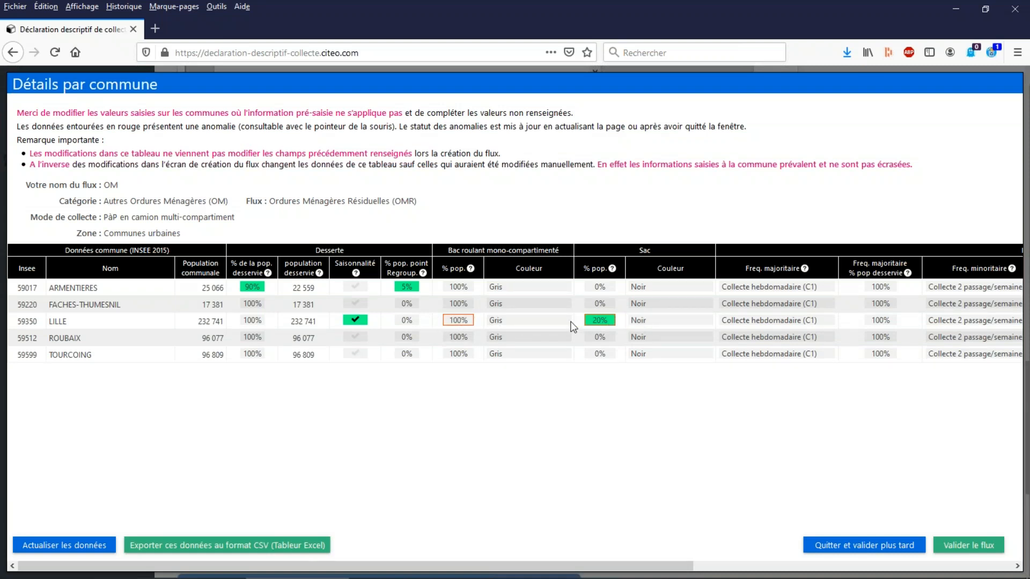
Set LILLE's population share for the single-compartment wheeled bin to 80 % and refresh the table data.
mouse_move(467, 325)
click(458, 321)
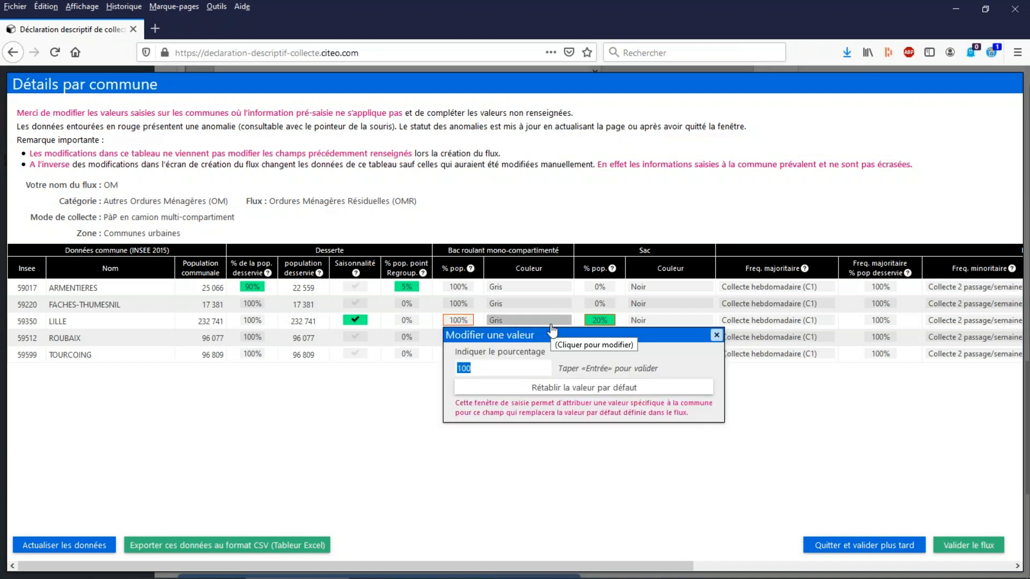
key(BackSpace)
key(Return)
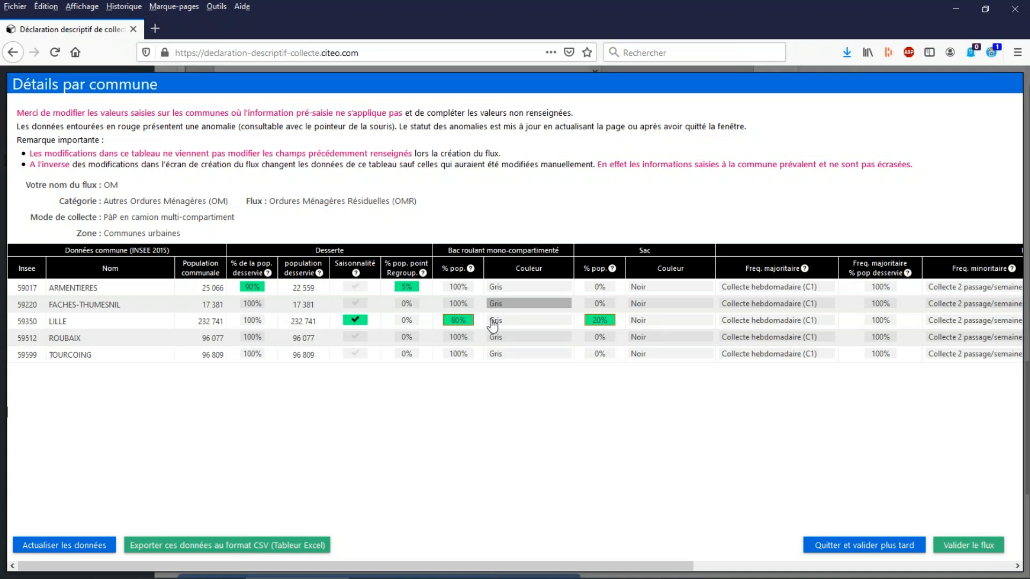
click(41, 547)
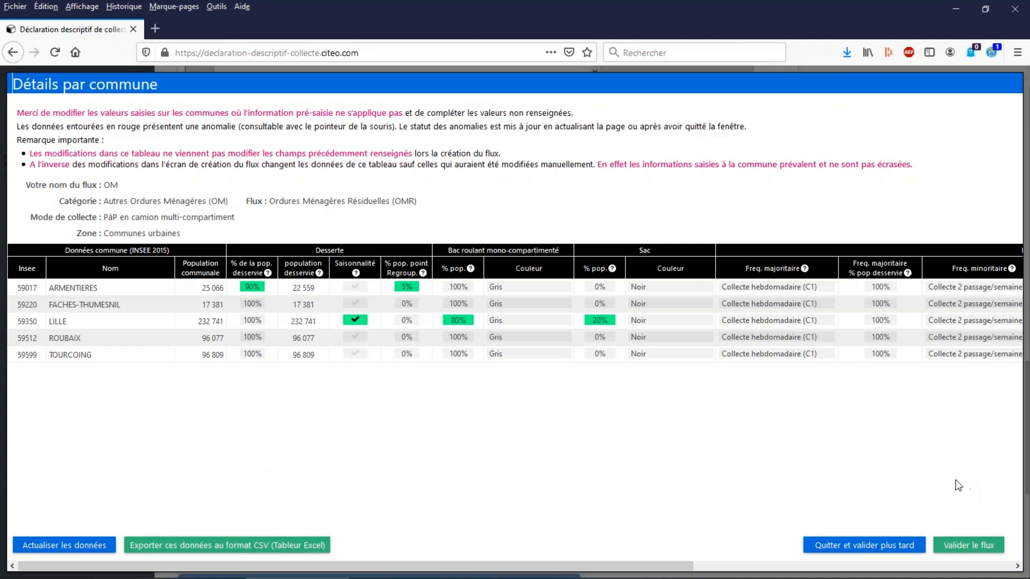
Try to validate the OM flow and choose to stay on the commune details table.
click(959, 548)
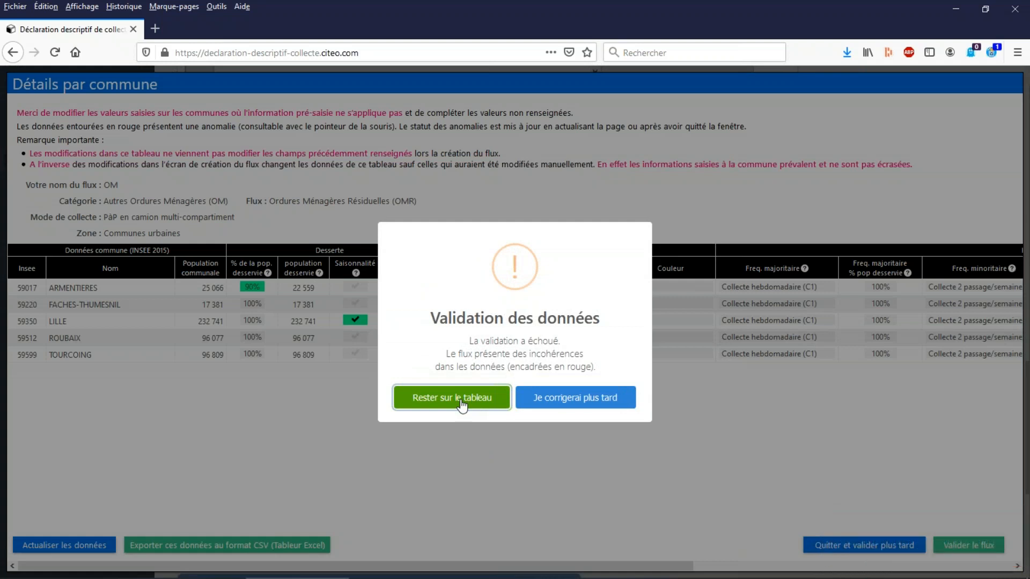
click(461, 400)
Set the population share served at the minority collection frequency in LILLE to 30 %.
drag(625, 565, 928, 566)
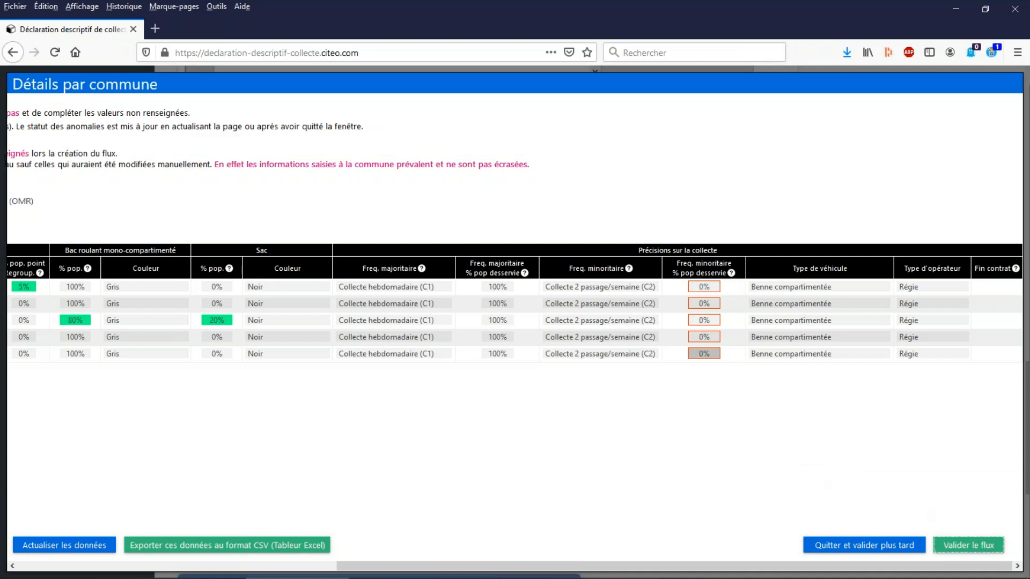
mouse_move(669, 572)
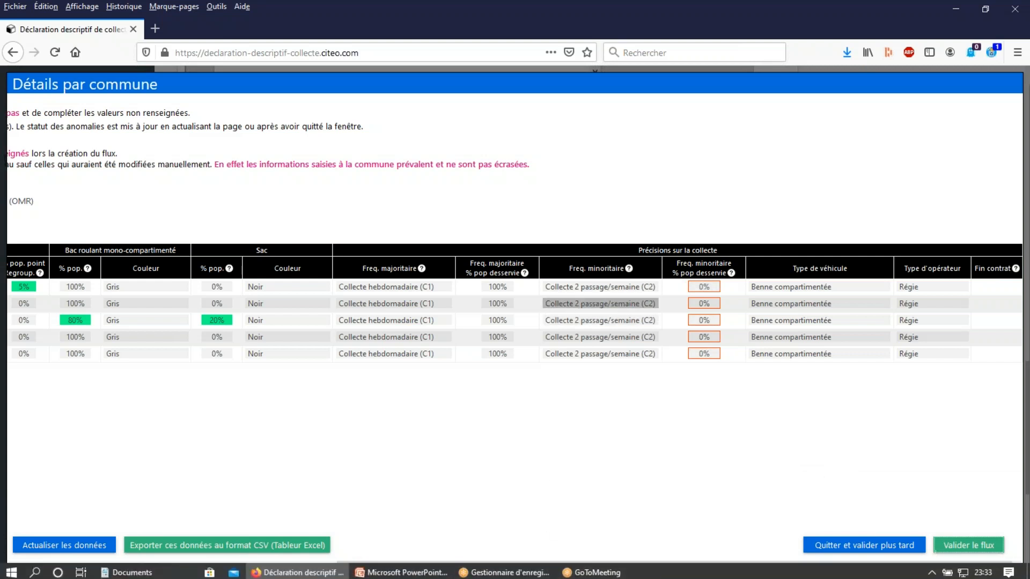
click(698, 321)
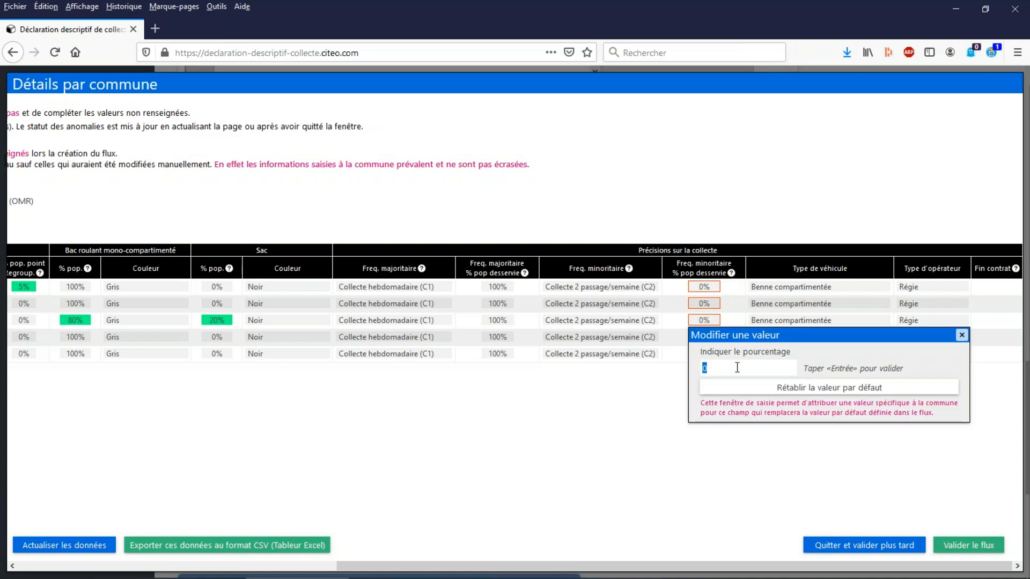
click(654, 401)
text(30)
key(Return)
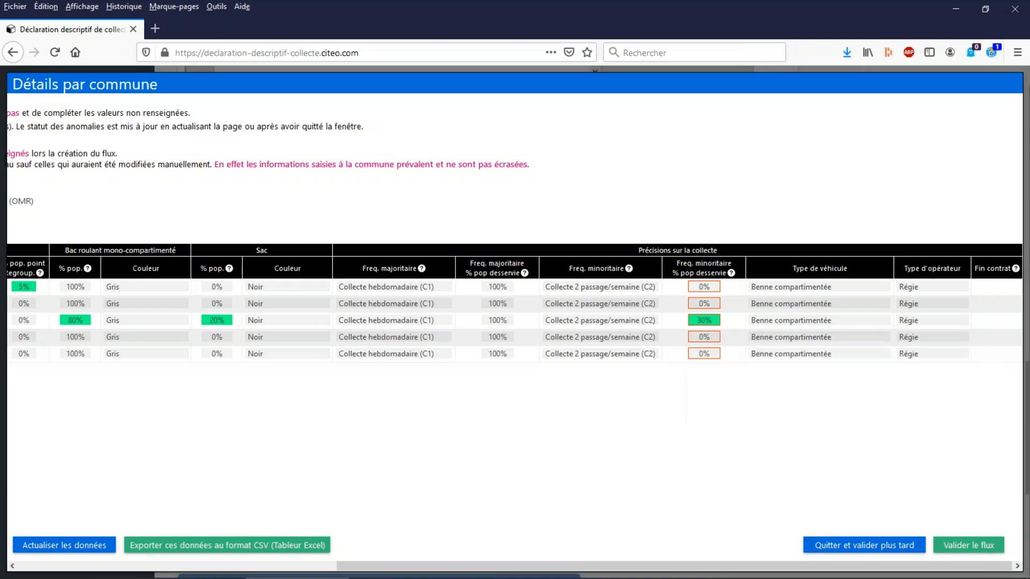
Set LILLE's population share served at the majority collection frequency to 70 % and refresh the table data.
click(498, 320)
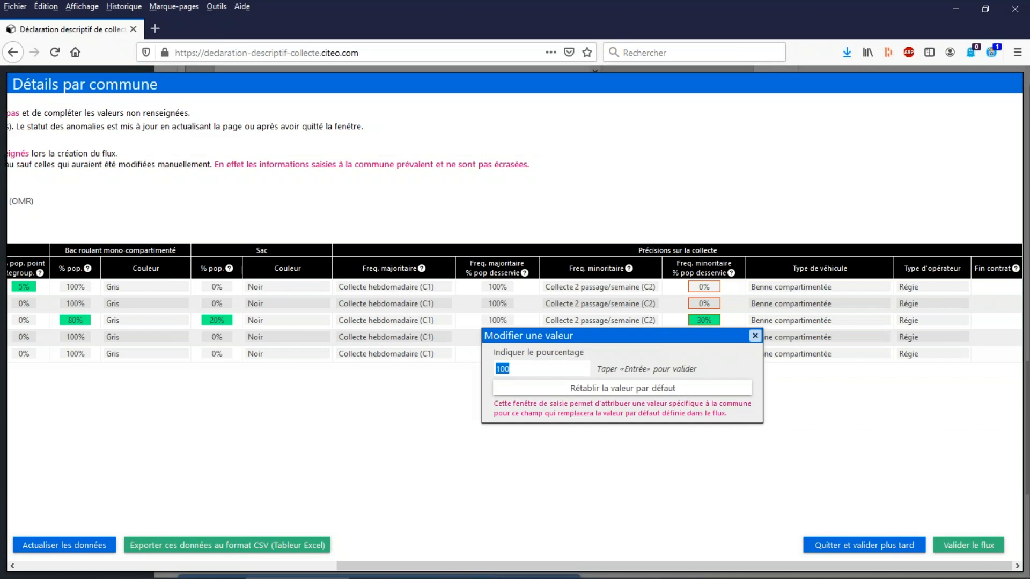
text(70)
key(Return)
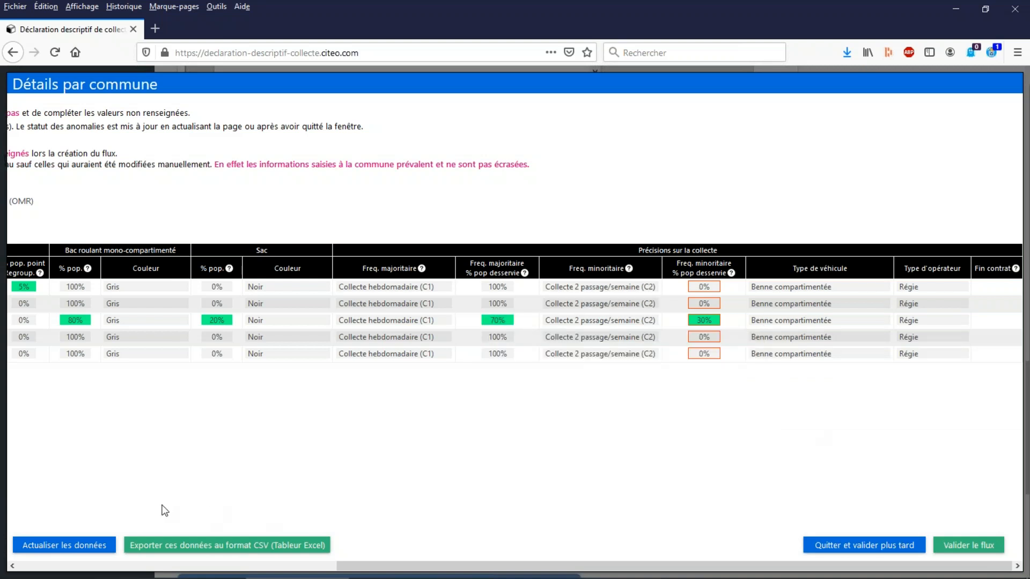
click(80, 547)
Validate the OM flow with its commune details and return to the end of the flow's form.
drag(571, 558, 976, 545)
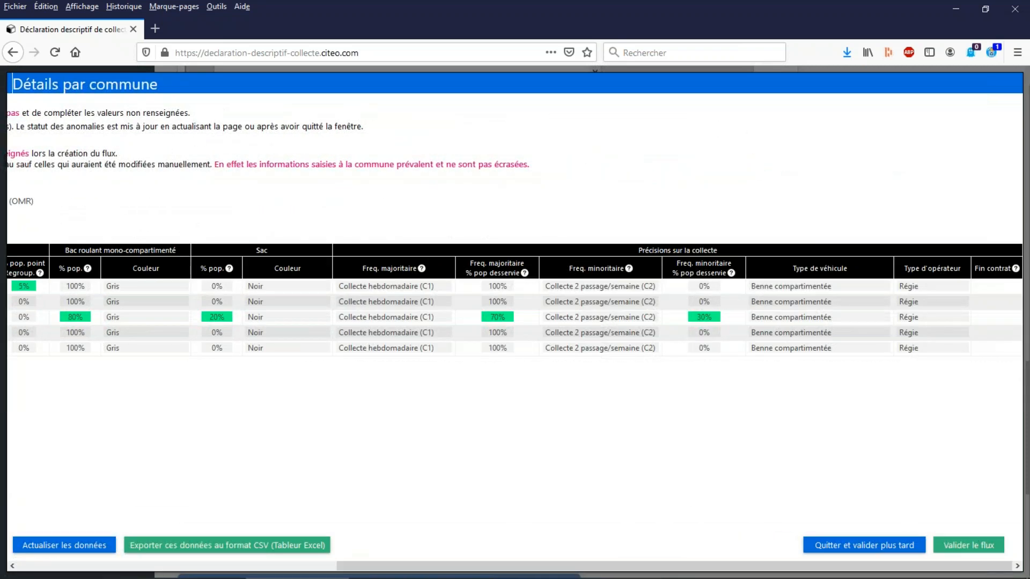
click(969, 547)
scroll(749, 274, up, 3)
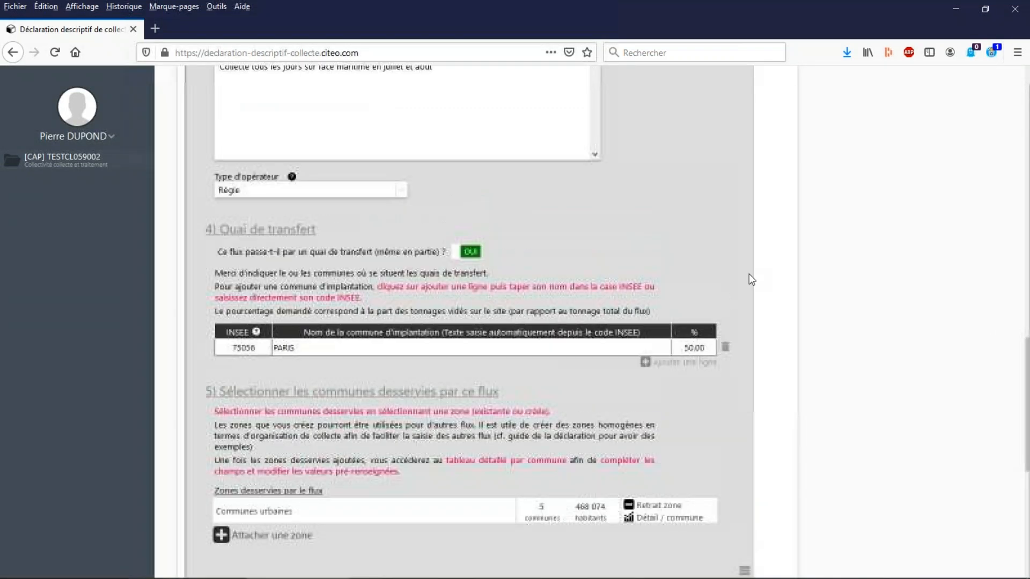
scroll(748, 274, down, 5)
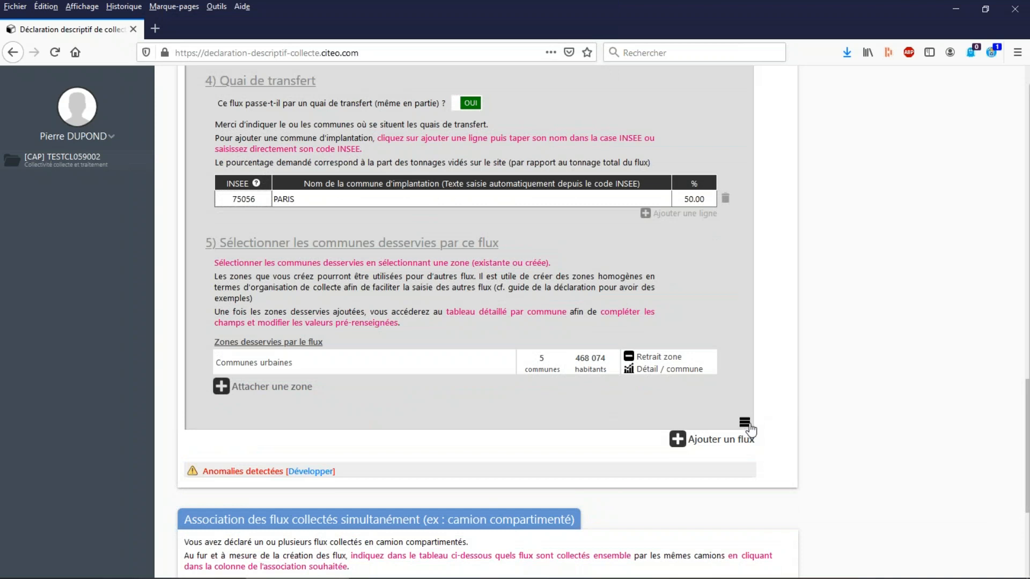
Collapse the OM flow's form to return to the list of declared flows.
click(745, 424)
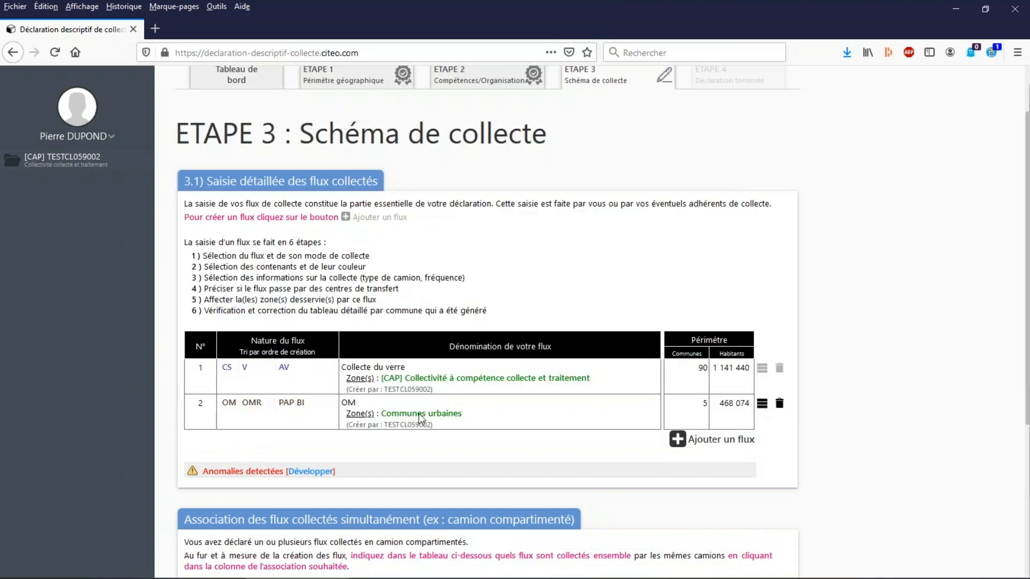
scroll(632, 345, down, 2)
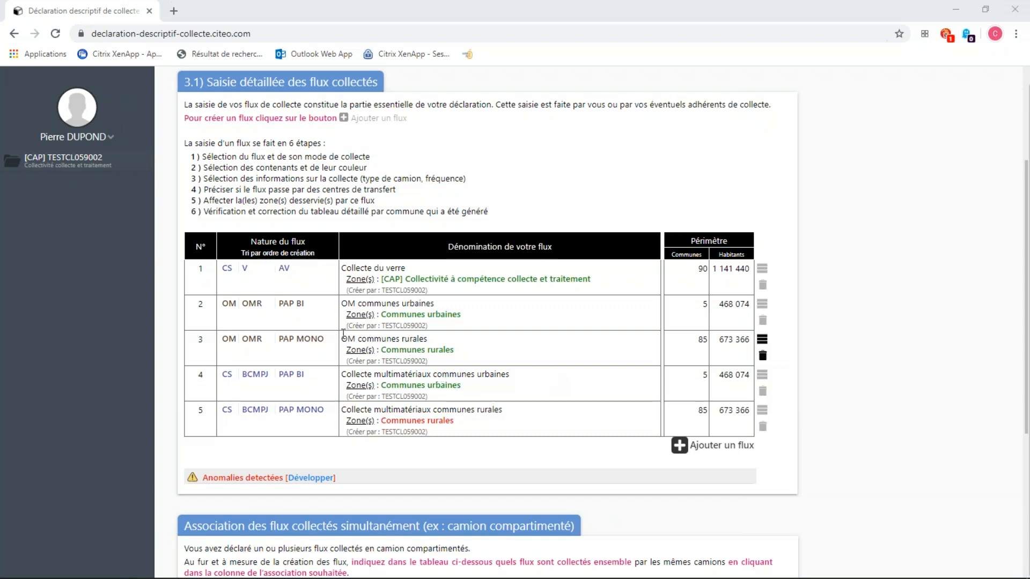
Sort the table of declared flows by name, then review the sort choices without changing the order again.
double_click(300, 304)
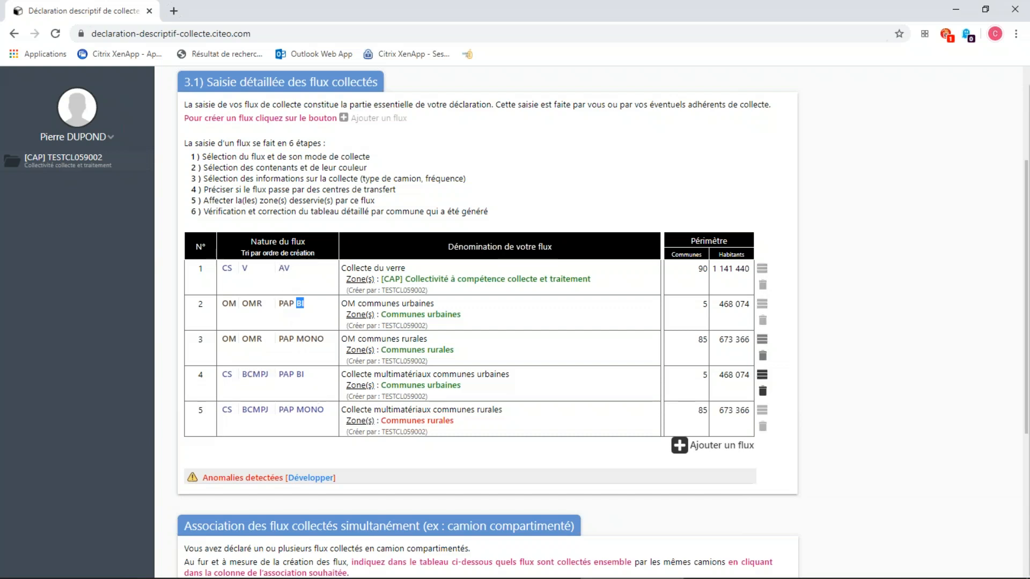
click(253, 254)
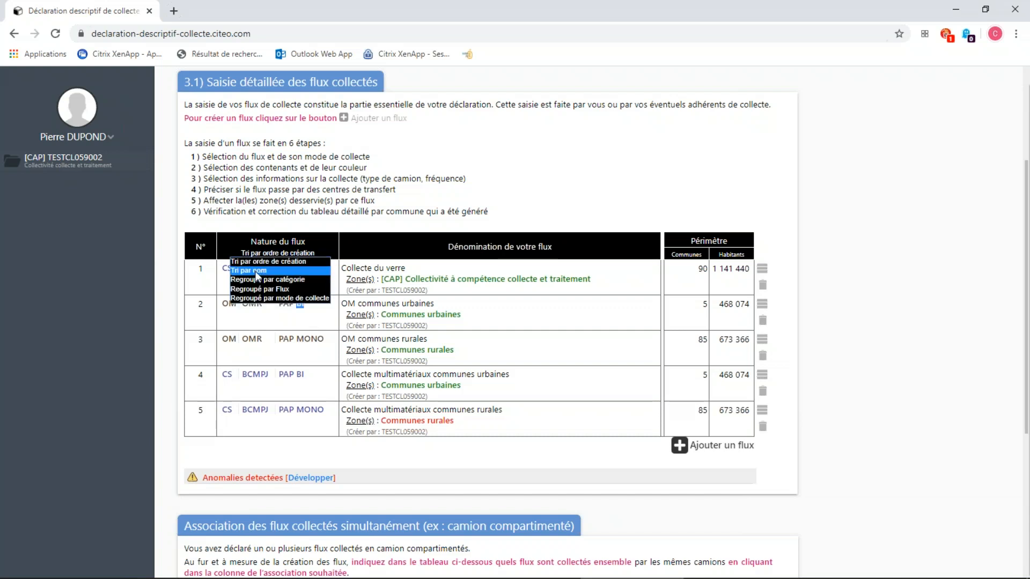
click(257, 270)
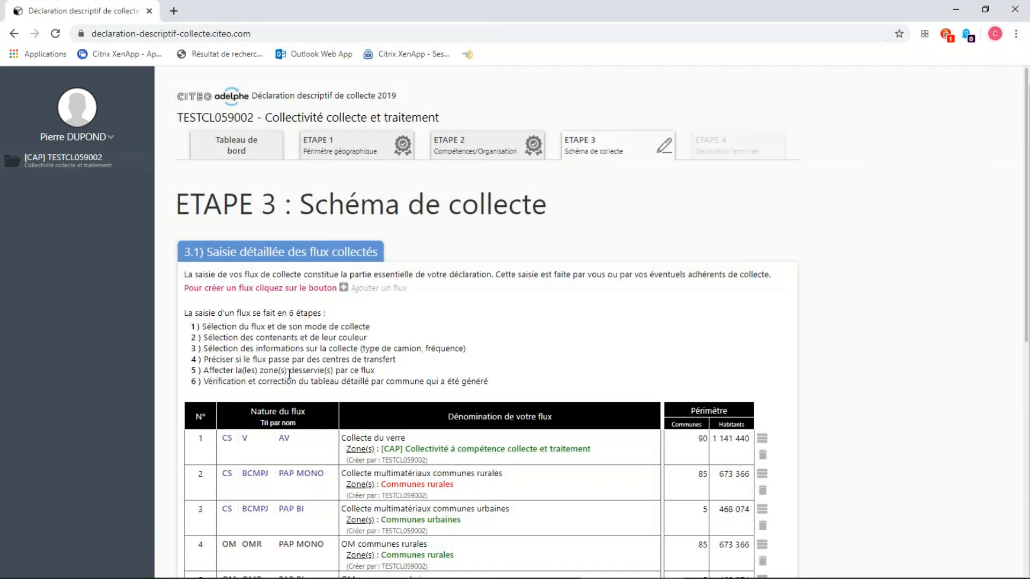
scroll(284, 304, down, 2)
click(278, 295)
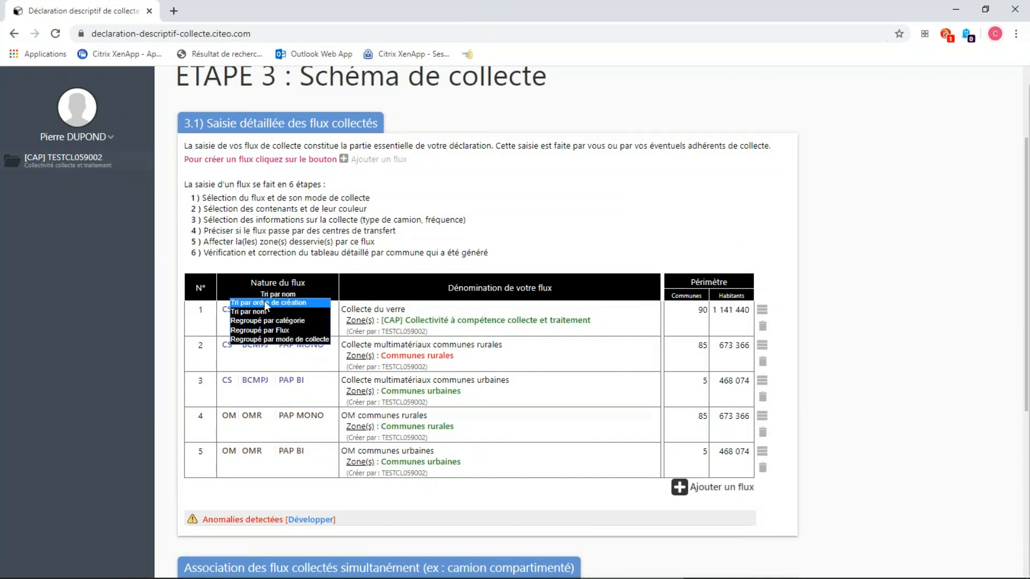
click(838, 259)
scroll(708, 300, down, 1)
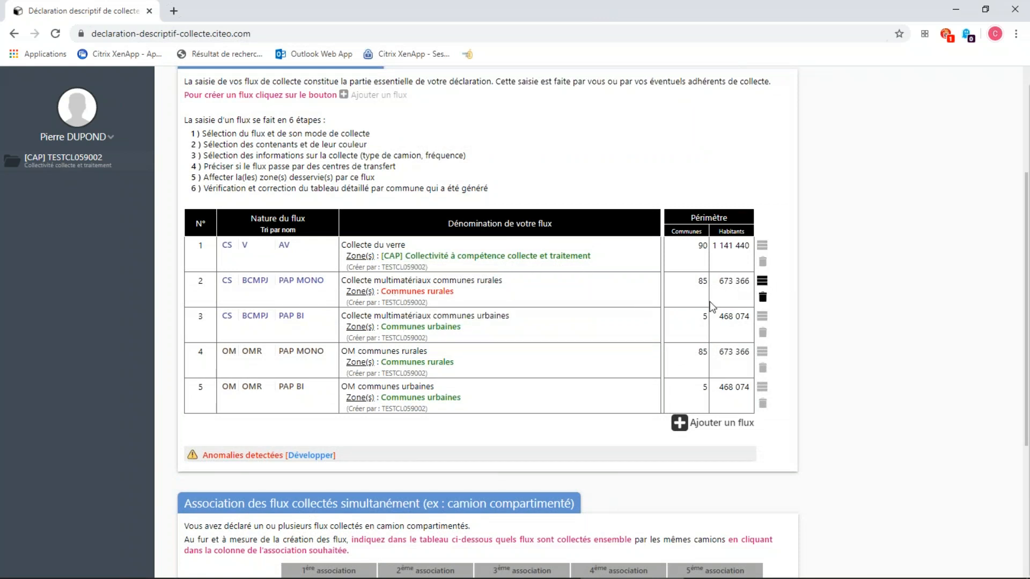
Open the commune details of the "Collecte multimatériaux communes rurales" flow and examine the flagged mono-compartment bin population share for ANSTAING.
click(765, 284)
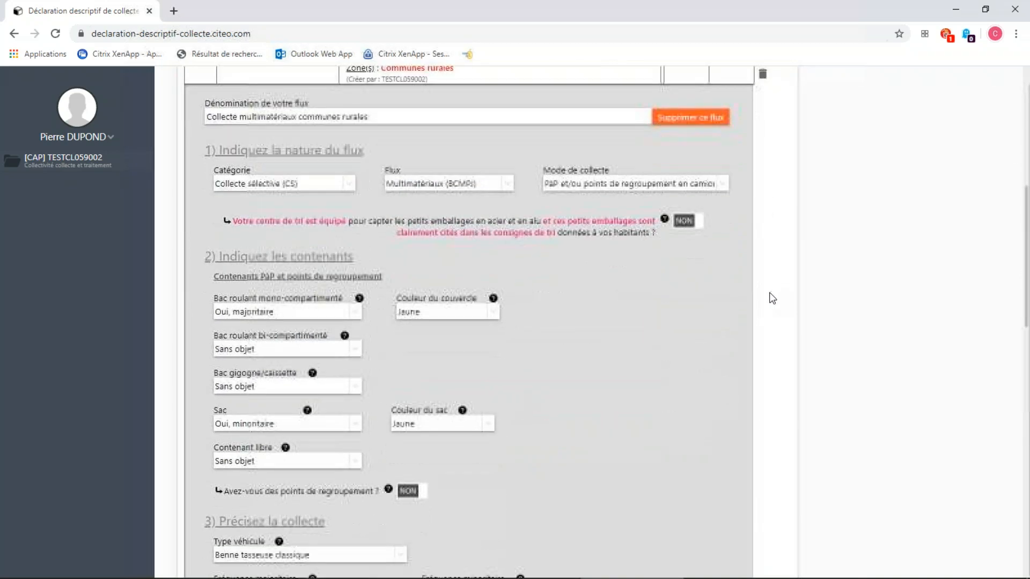
scroll(769, 298, down, 10)
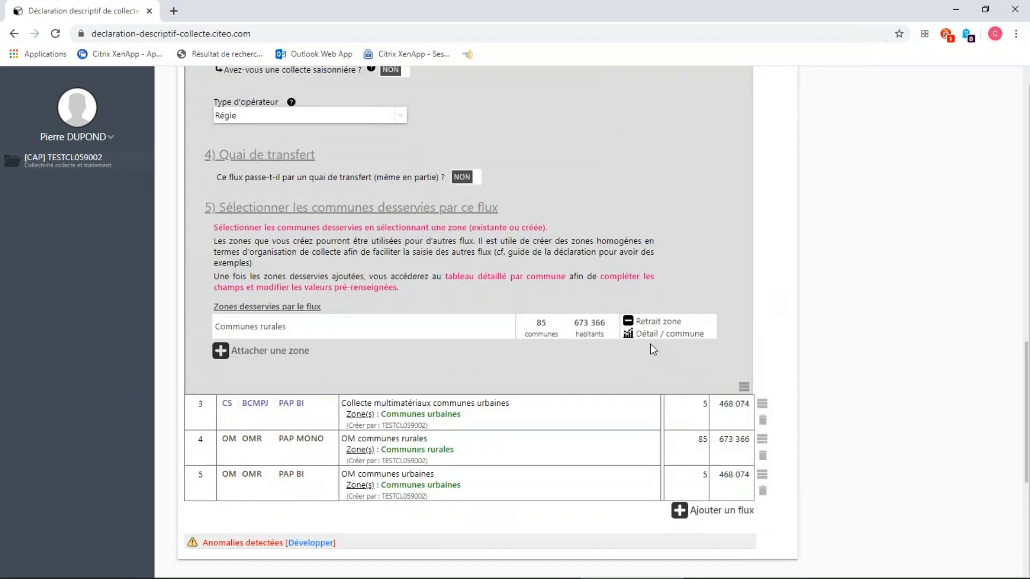
click(649, 335)
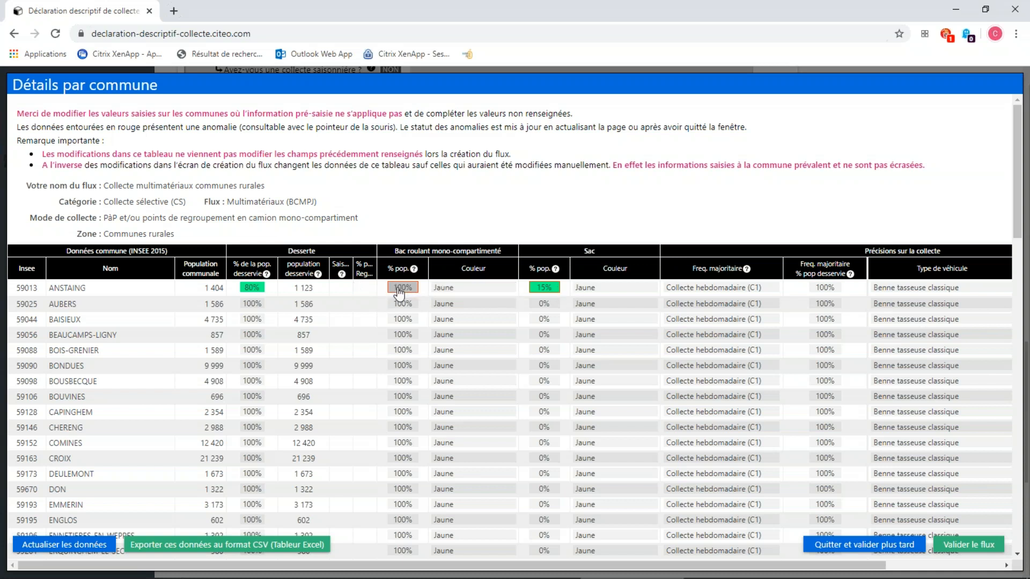
mouse_move(408, 294)
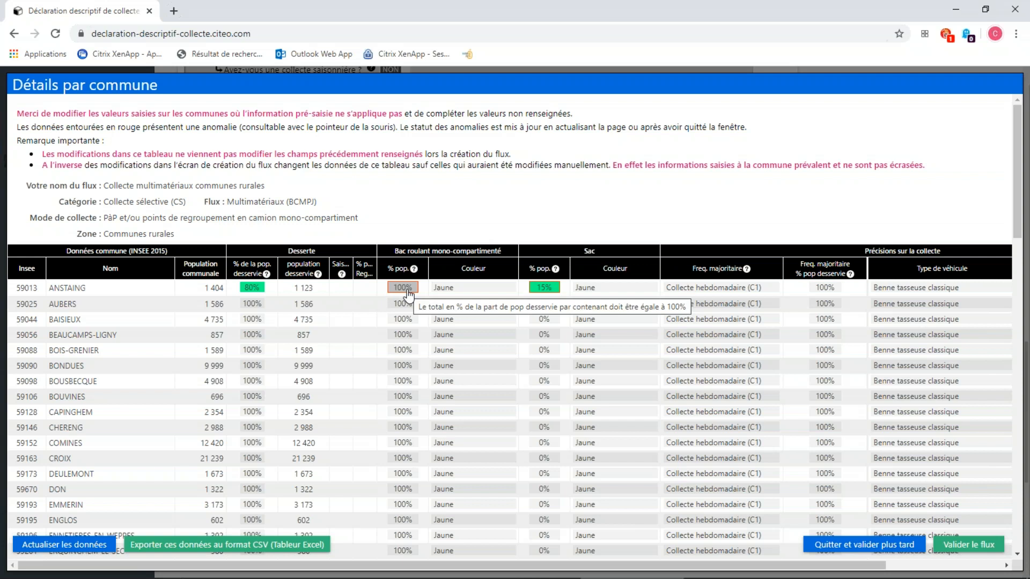
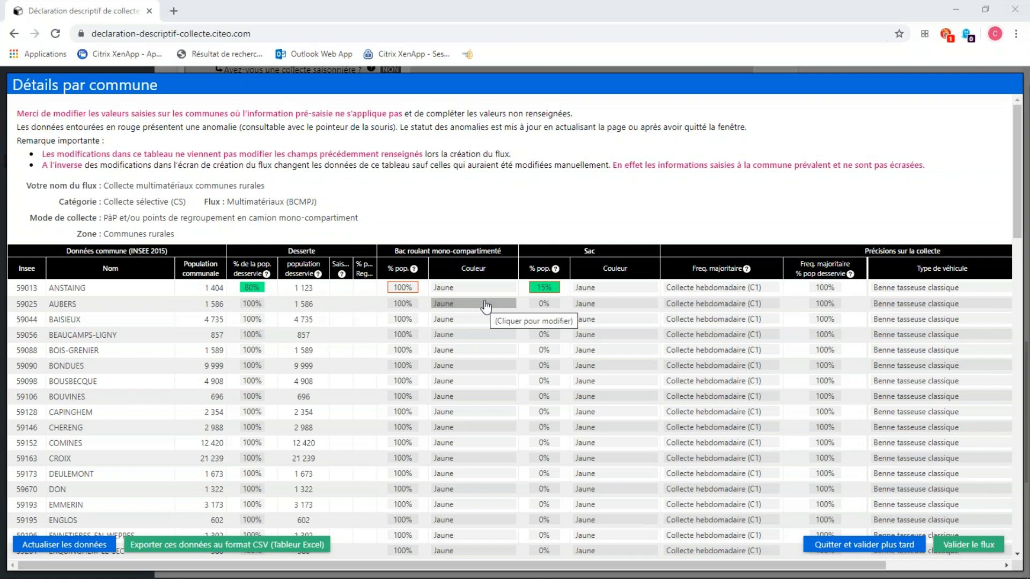
Set AUBERS's mono-compartment bin colour to Bleu, switch it back to Jaune, and refresh the commune data.
click(485, 306)
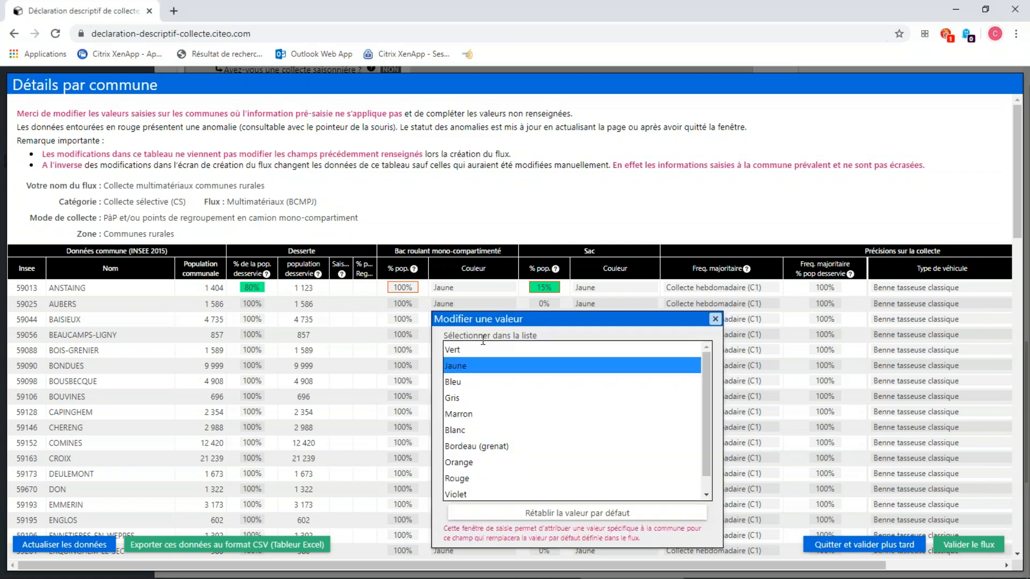
click(475, 383)
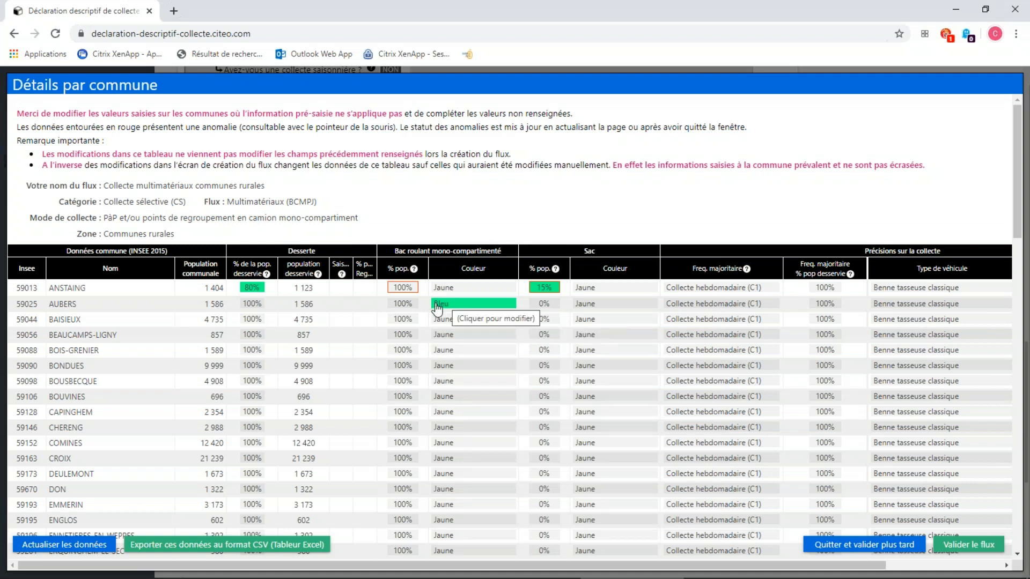
click(473, 306)
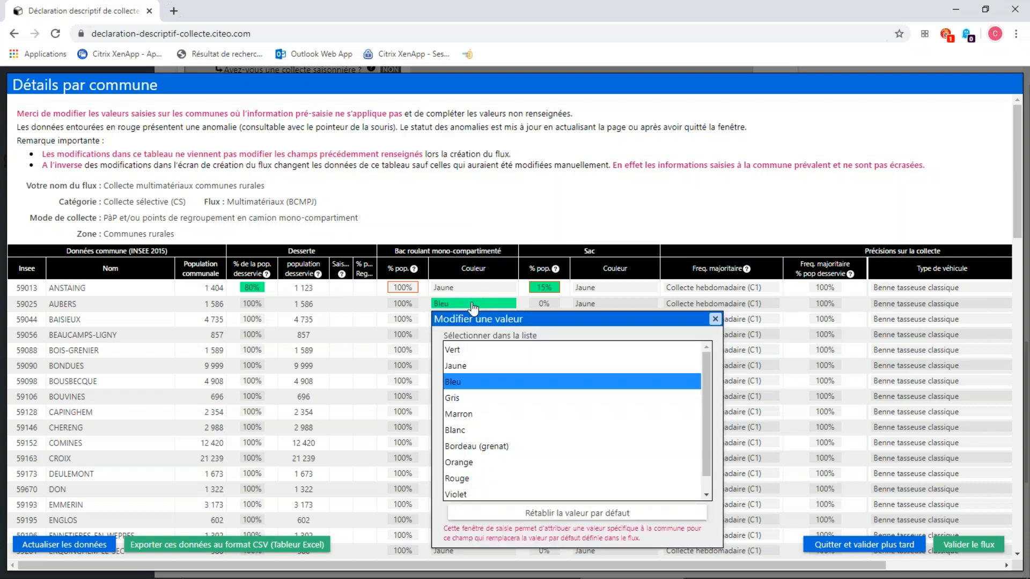
click(477, 366)
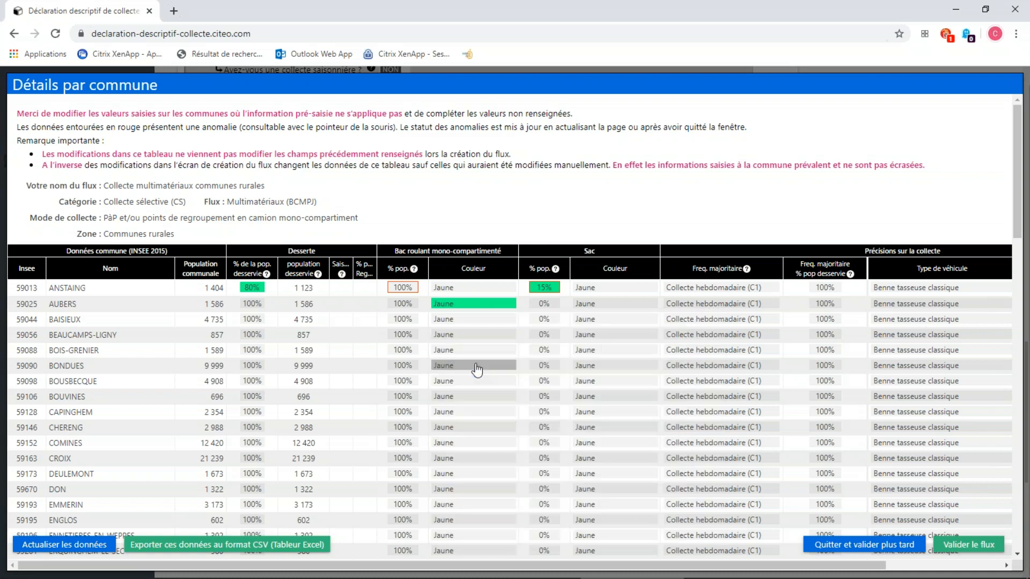
click(111, 547)
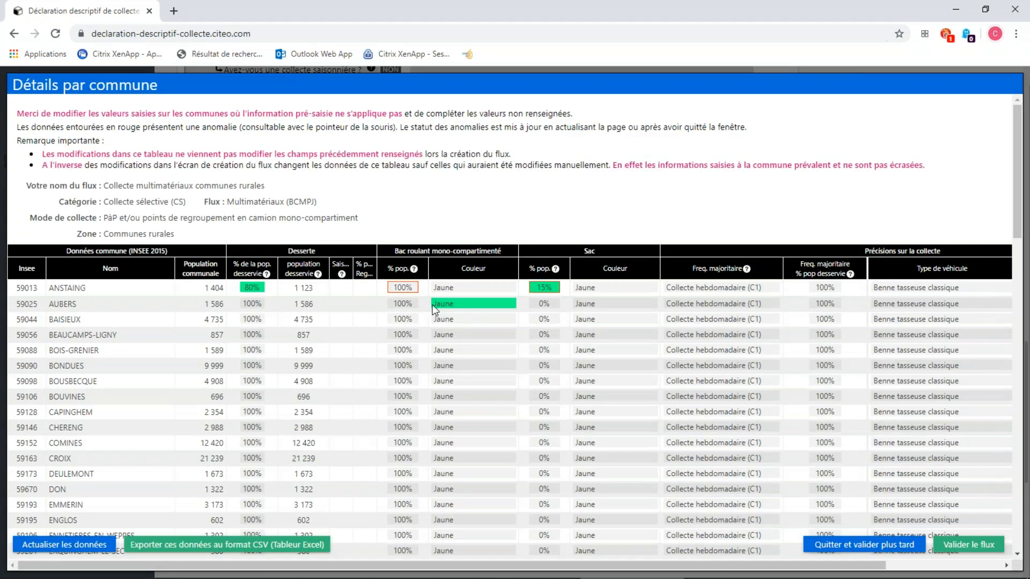
Restore the default mono-compartment bin colour for AUBERS and refresh the commune data.
click(485, 304)
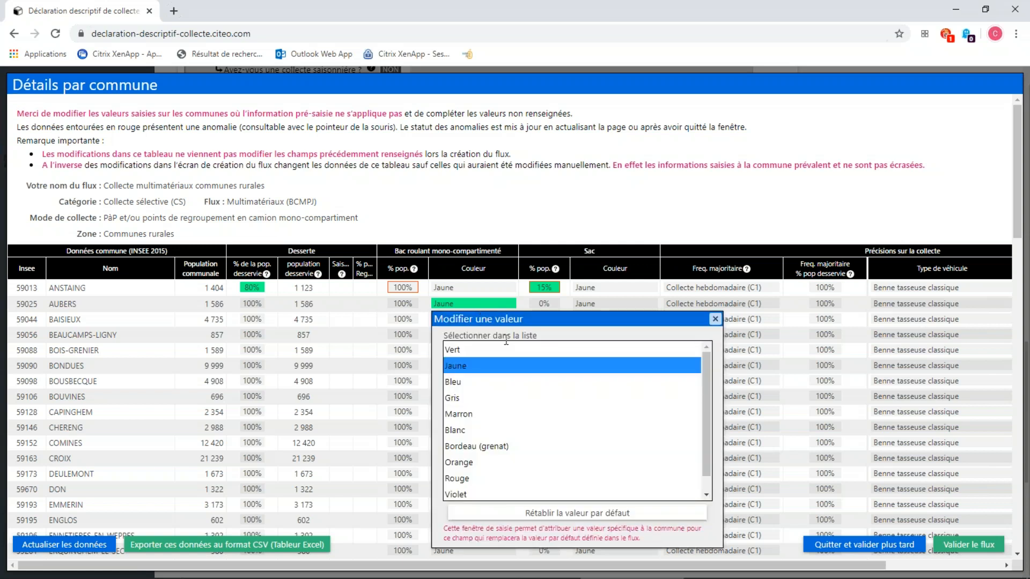
click(563, 516)
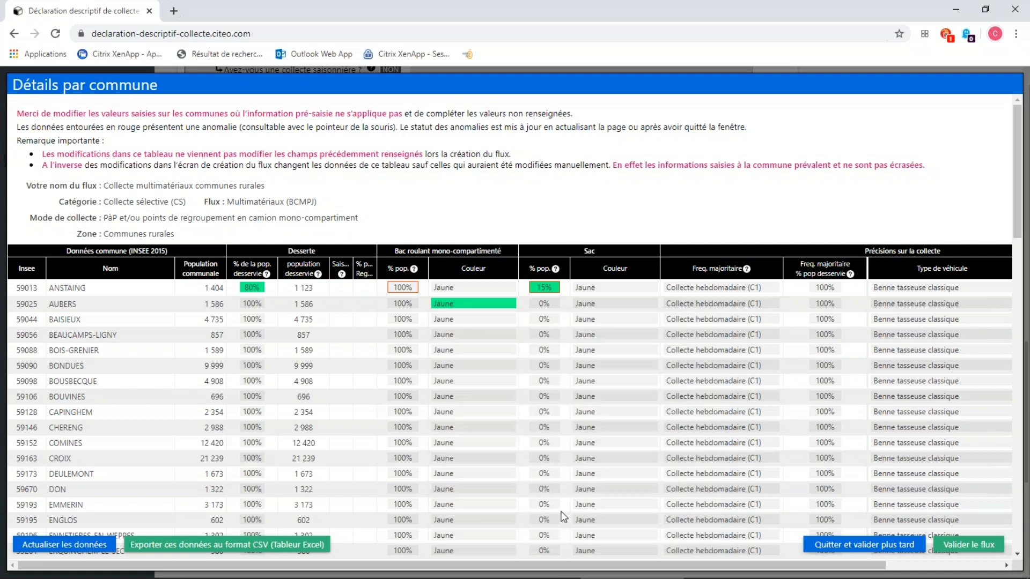
click(113, 547)
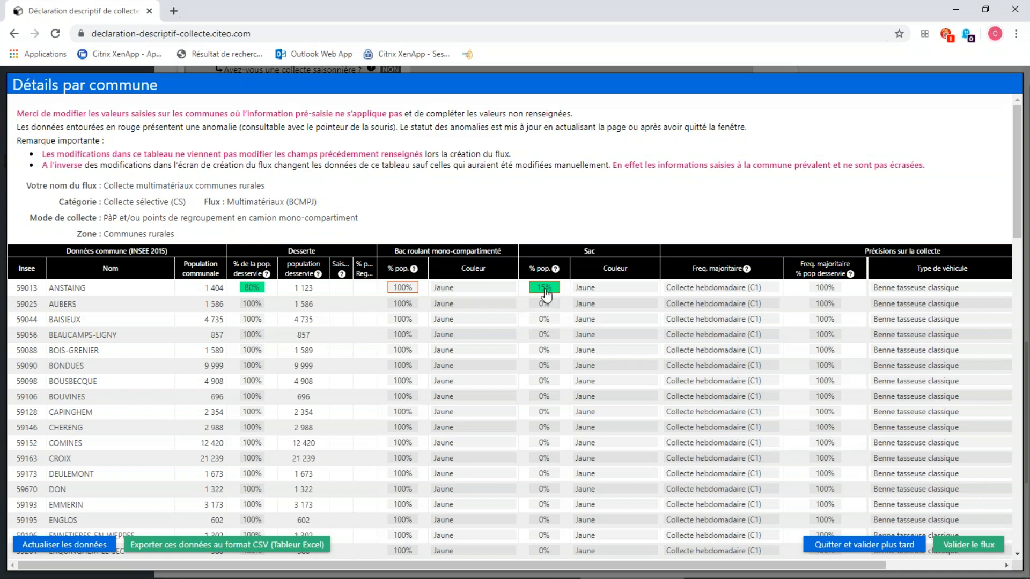
Set AUBERS's mono-compartment bin colour to Bleu and leave the commune details for later validation.
click(478, 309)
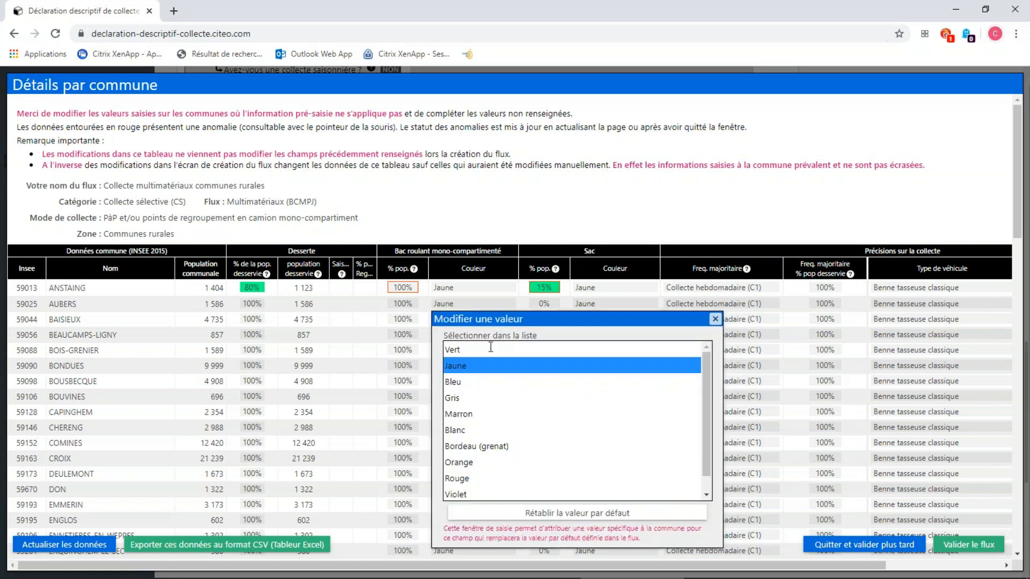
click(488, 382)
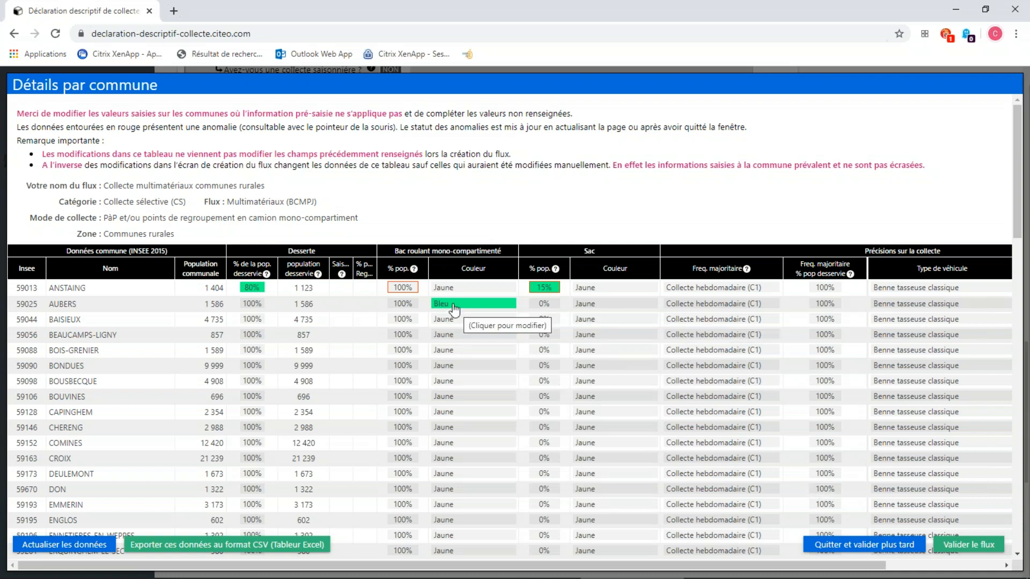
click(859, 546)
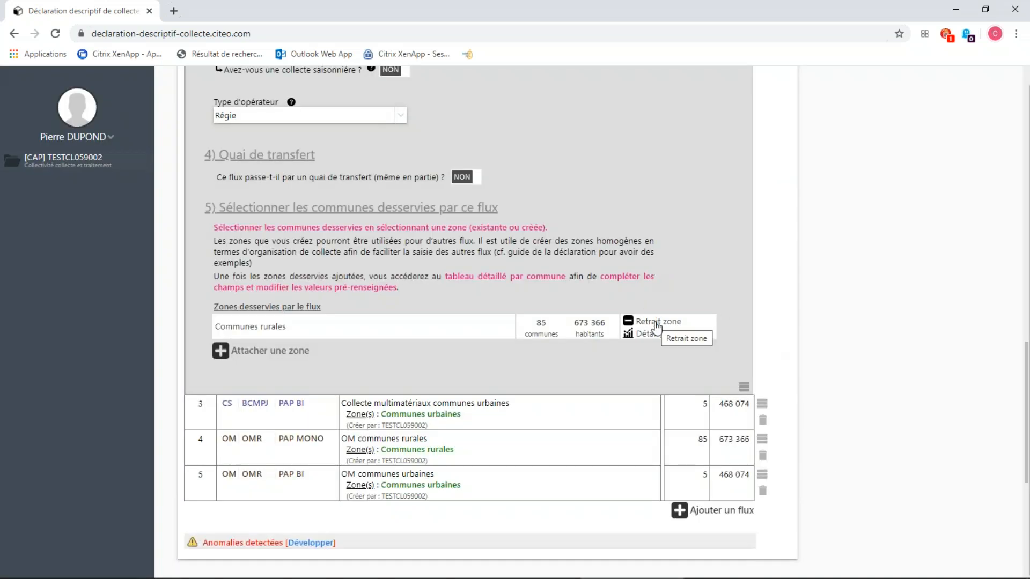
Set the flow's mono-compartment bin lid colour to Rouge and reopen the commune details of the Communes rurales zone.
scroll(657, 327, up, 7)
scroll(655, 327, up, 1)
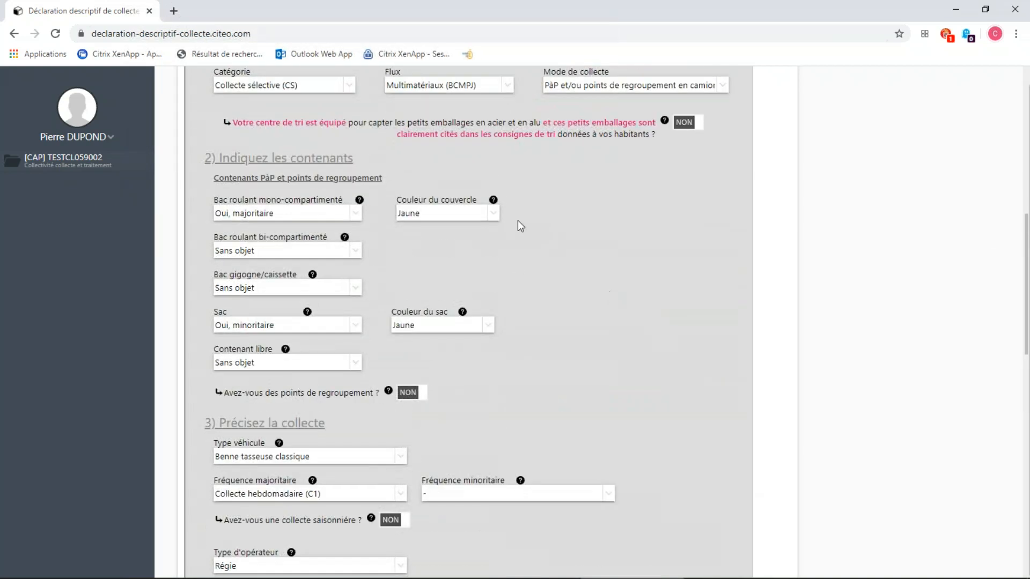
click(469, 215)
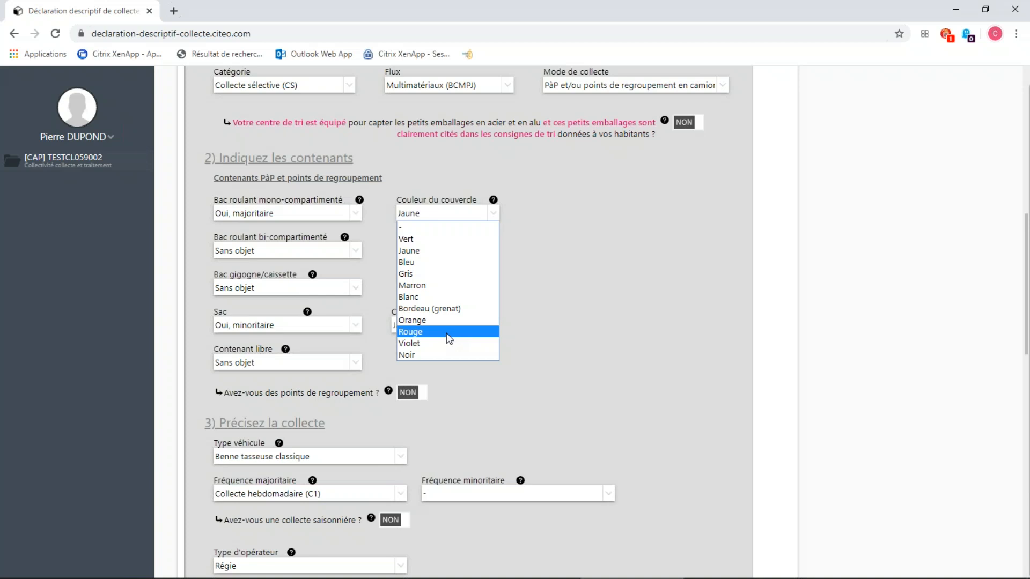
click(449, 333)
scroll(393, 287, down, 1)
scroll(393, 286, down, 8)
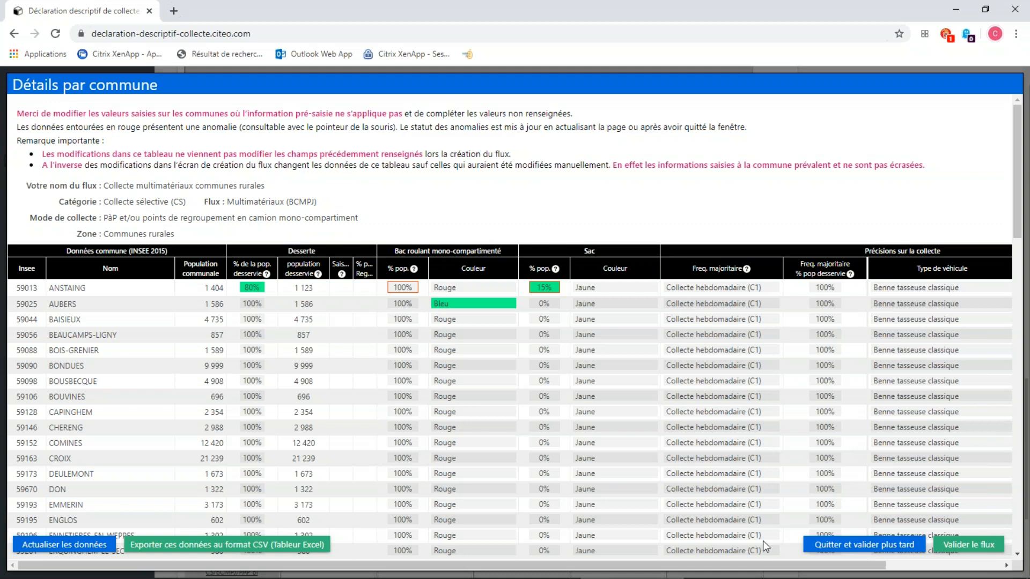
Set the mono-compartment bin colour to Bleu for ANSTAING and all the other communes, and leave the details for later validation.
drag(694, 567, 766, 568)
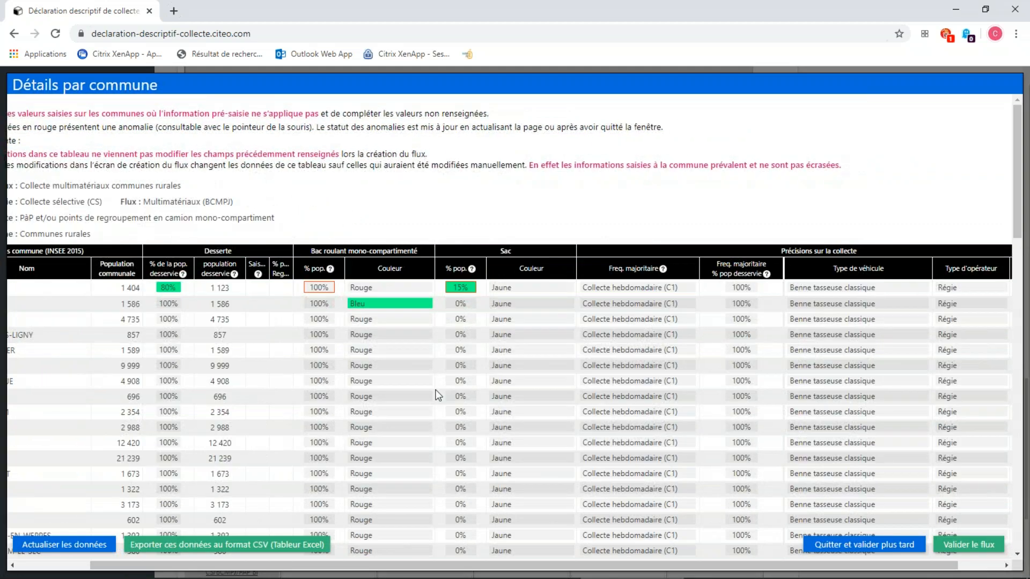
drag(852, 569, 632, 568)
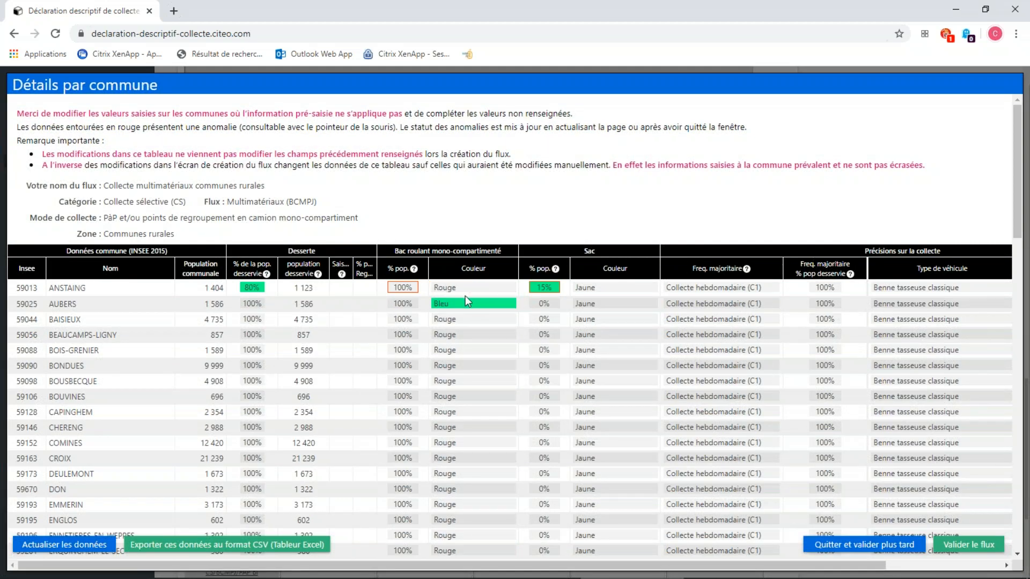
scroll(496, 298, down, 2)
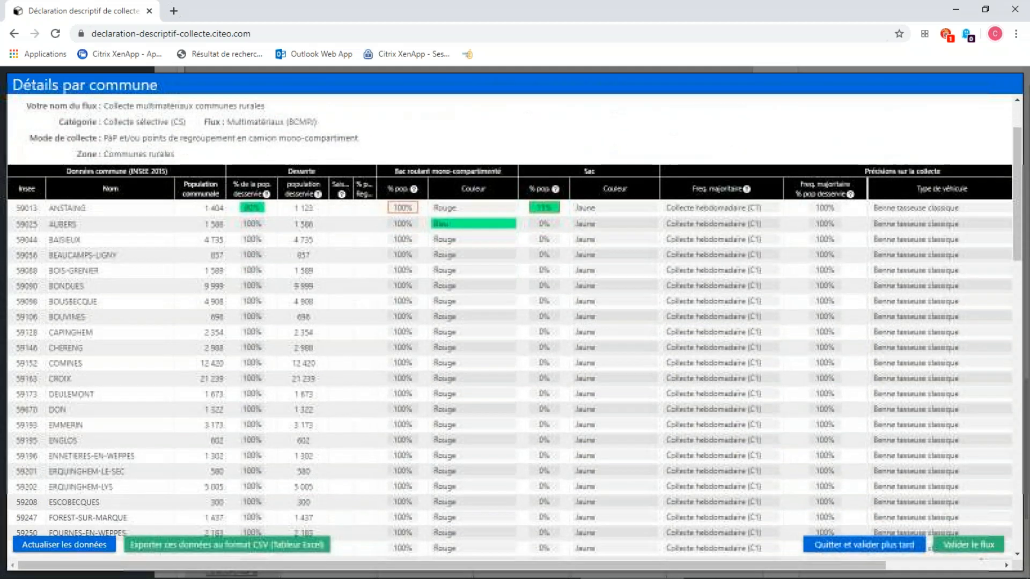
scroll(496, 299, up, 2)
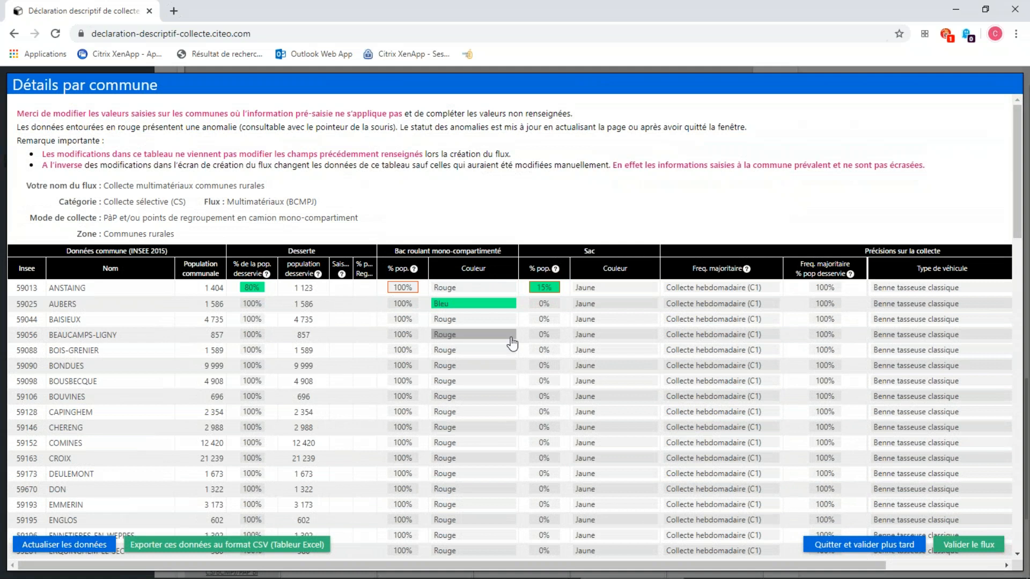
click(489, 292)
click(472, 371)
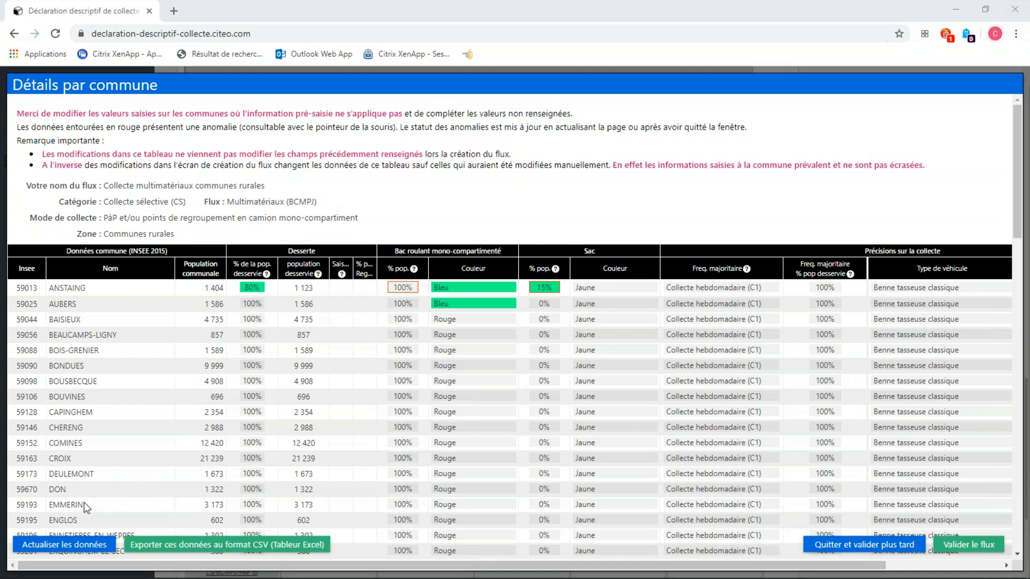
scroll(83, 501, down, 20)
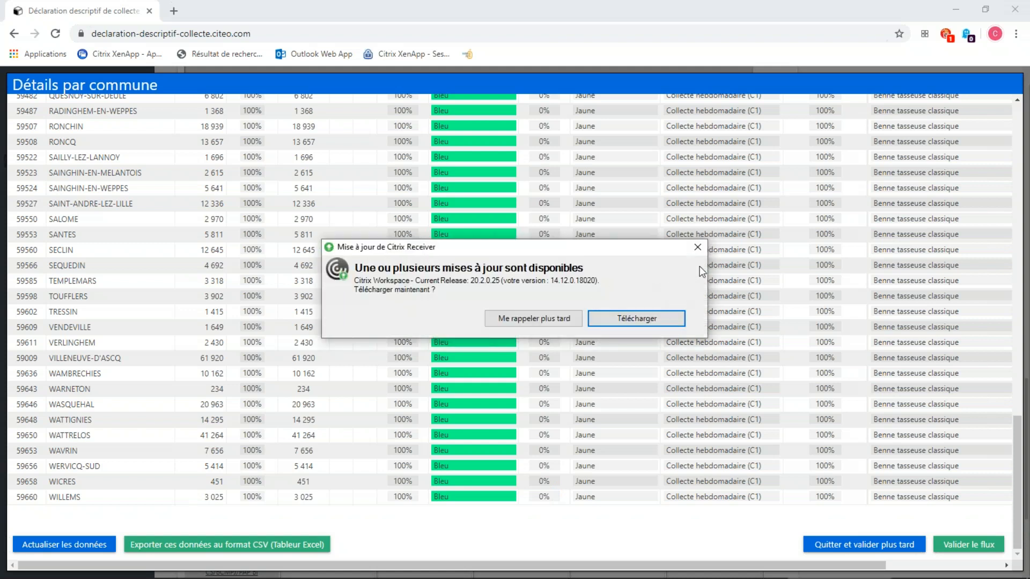
click(698, 248)
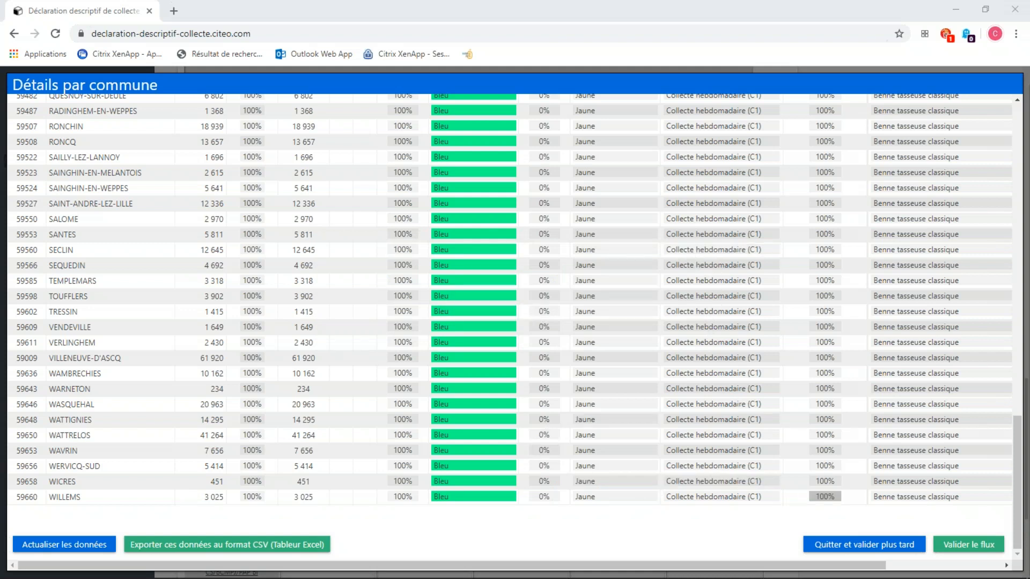
click(896, 546)
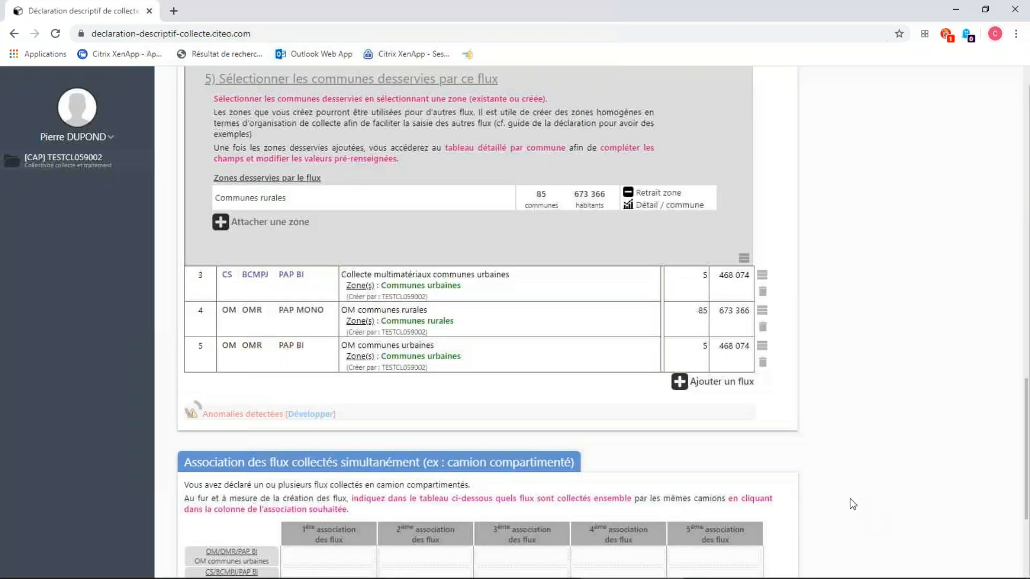
Review the rural multi-material flow's form, from its name and lid colour down to its served zones.
scroll(514, 313, up, 3)
scroll(514, 314, up, 7)
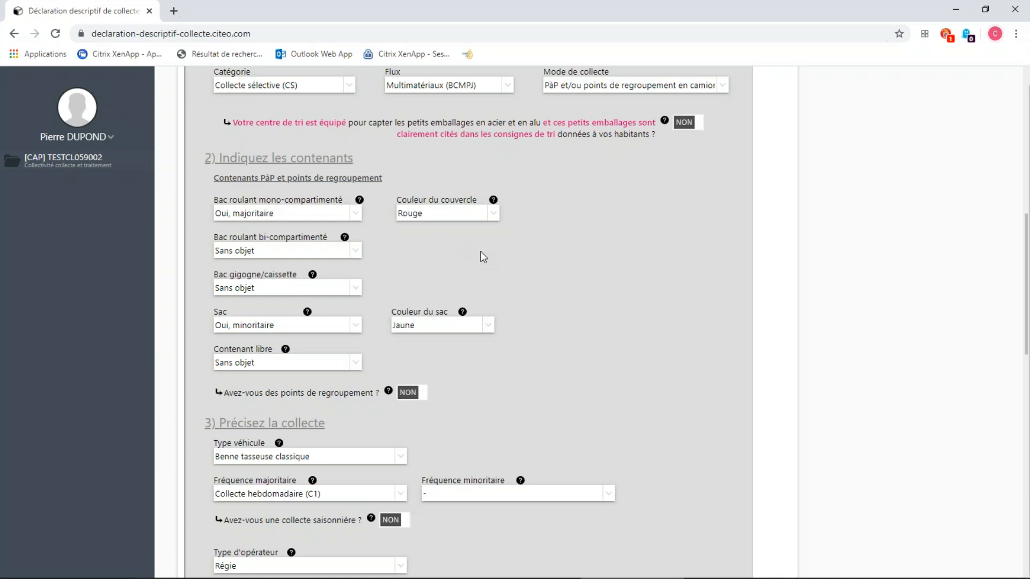
scroll(501, 266, up, 4)
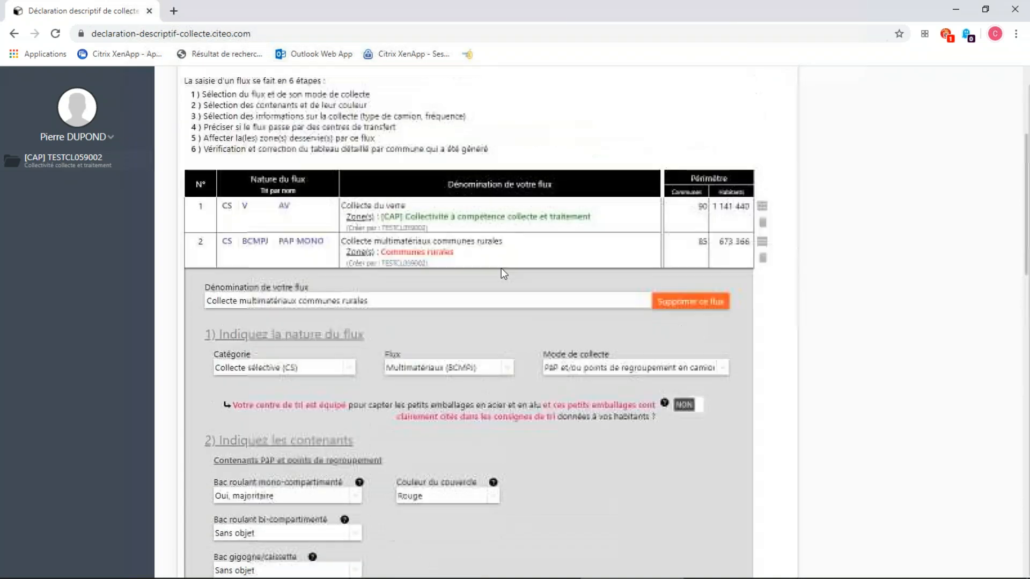
scroll(500, 266, down, 1)
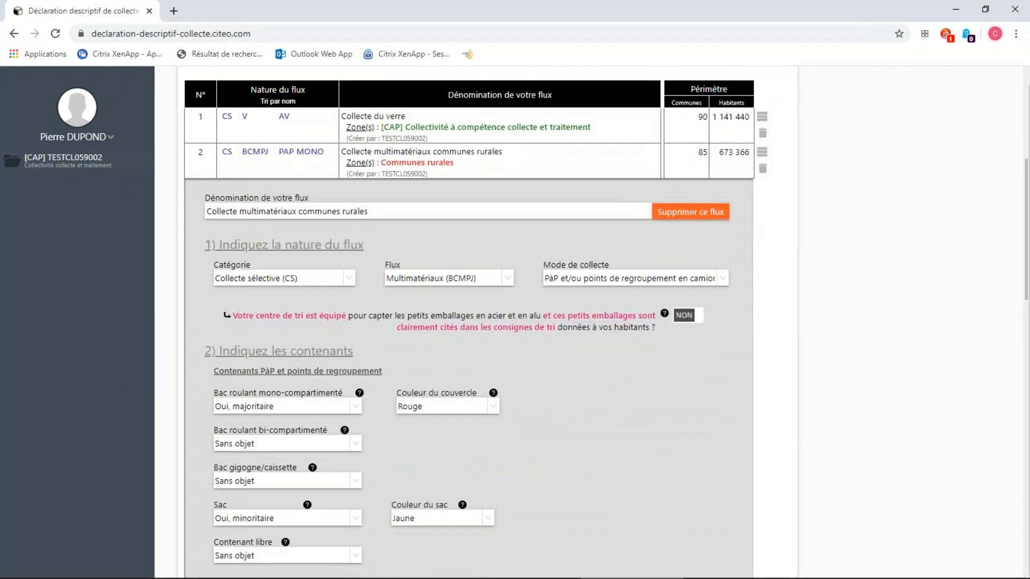
scroll(468, 322, down, 6)
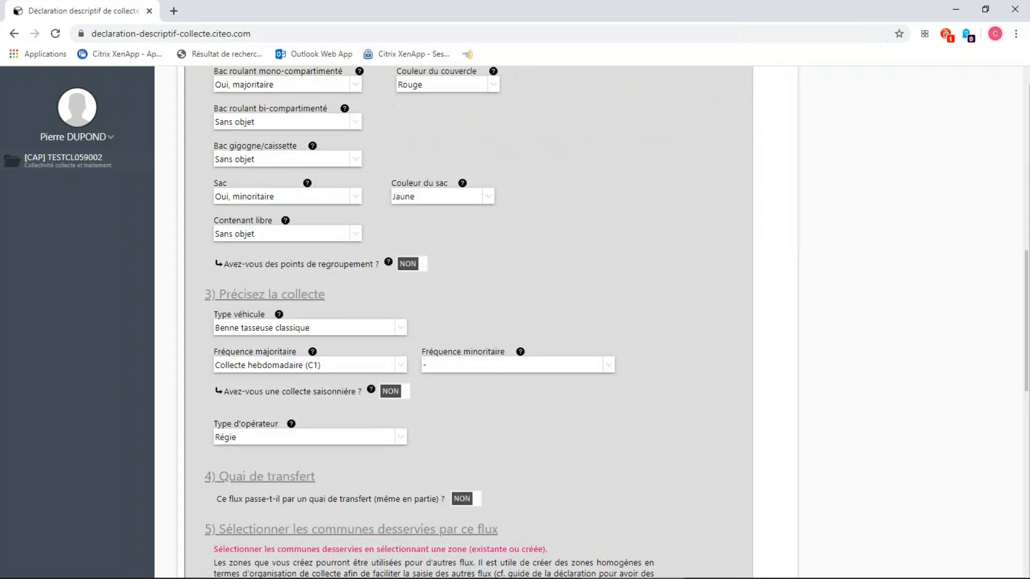
scroll(502, 269, down, 4)
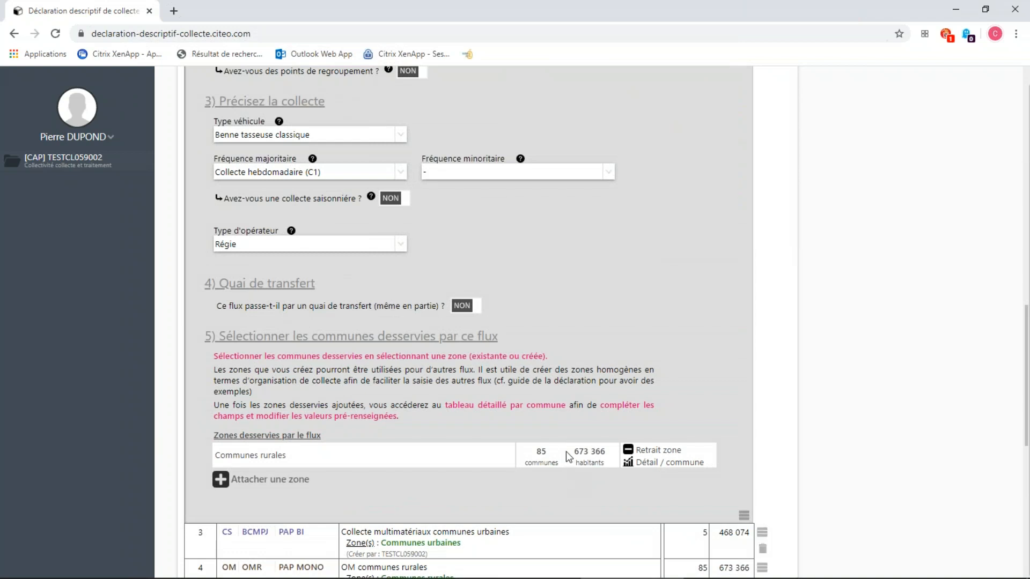
Correct ANSTAING's flagged mono-compartment bin population share in the commune details and validate the flow.
click(651, 464)
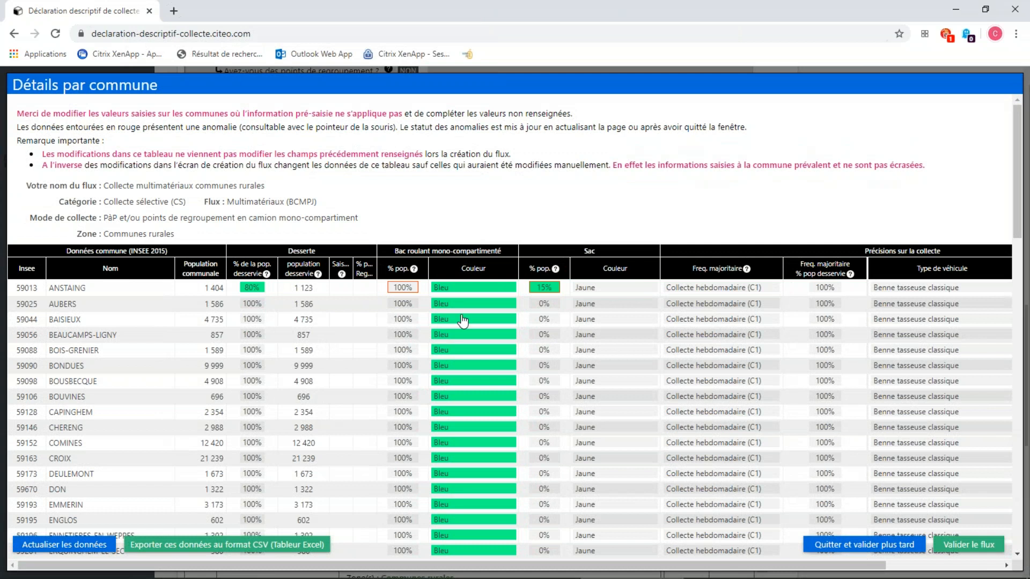
click(411, 289)
text(85)
scroll(764, 358, down, 2)
scroll(738, 347, down, 4)
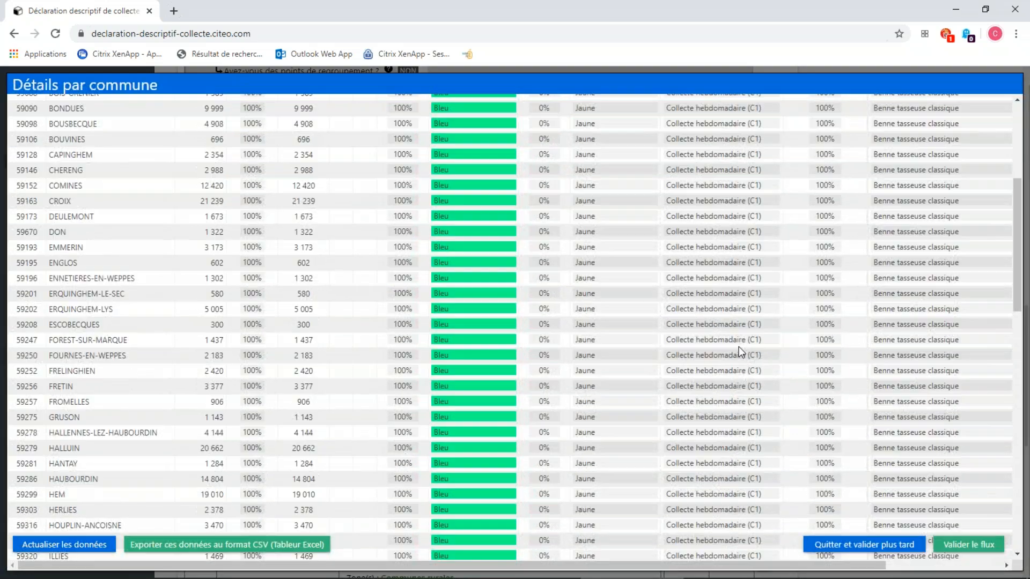
click(960, 547)
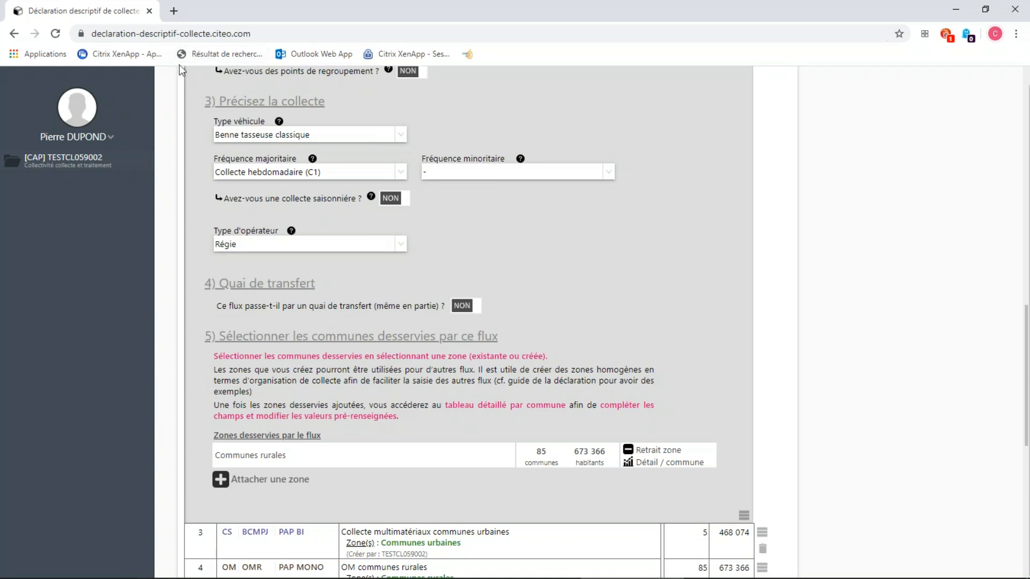
Collapse the flow's form and expand the detected anomalies below the flow list to examine them.
click(743, 514)
scroll(742, 454, down, 3)
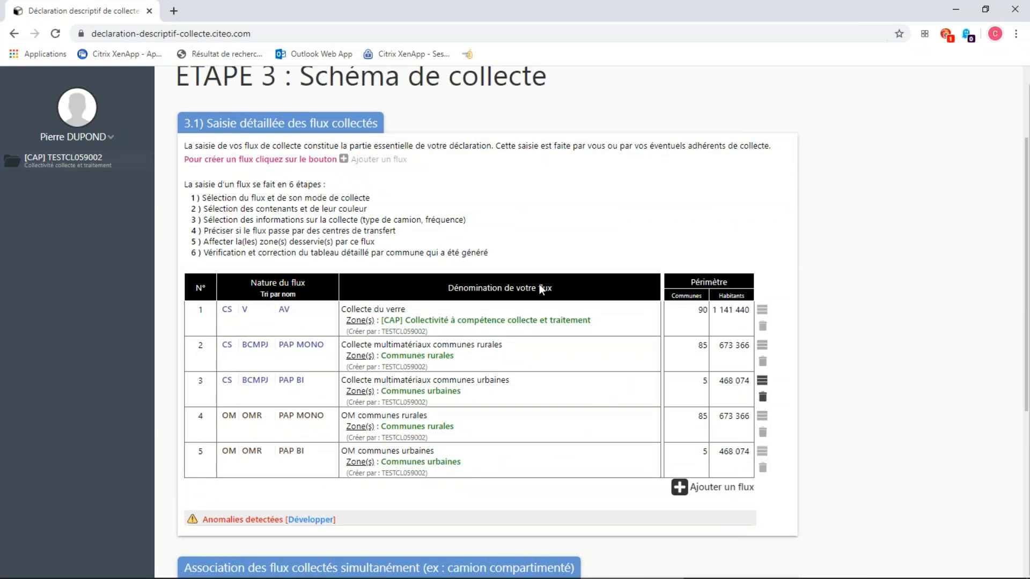
scroll(330, 486, down, 2)
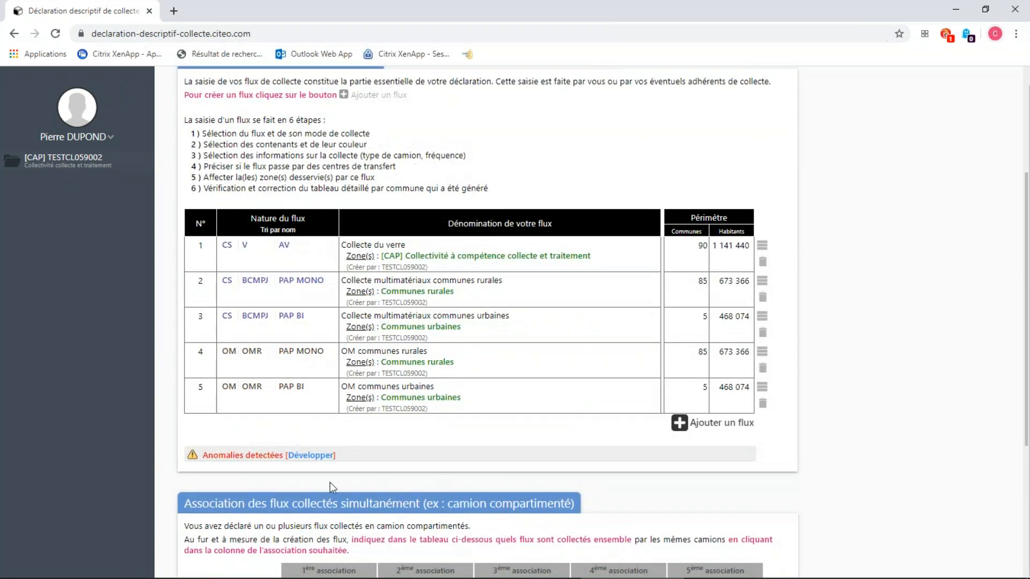
click(299, 460)
scroll(432, 425, down, 3)
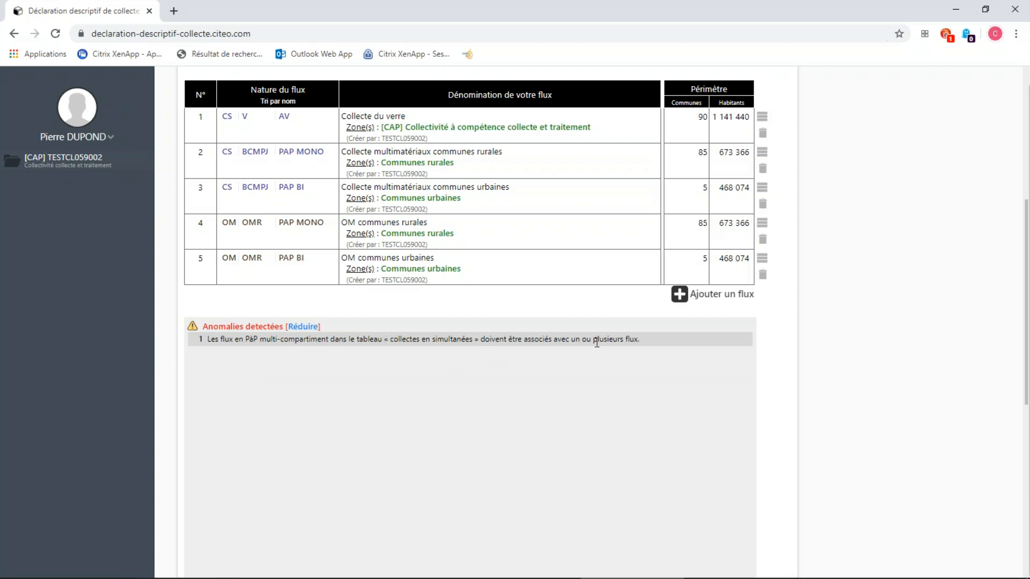
scroll(762, 277, up, 2)
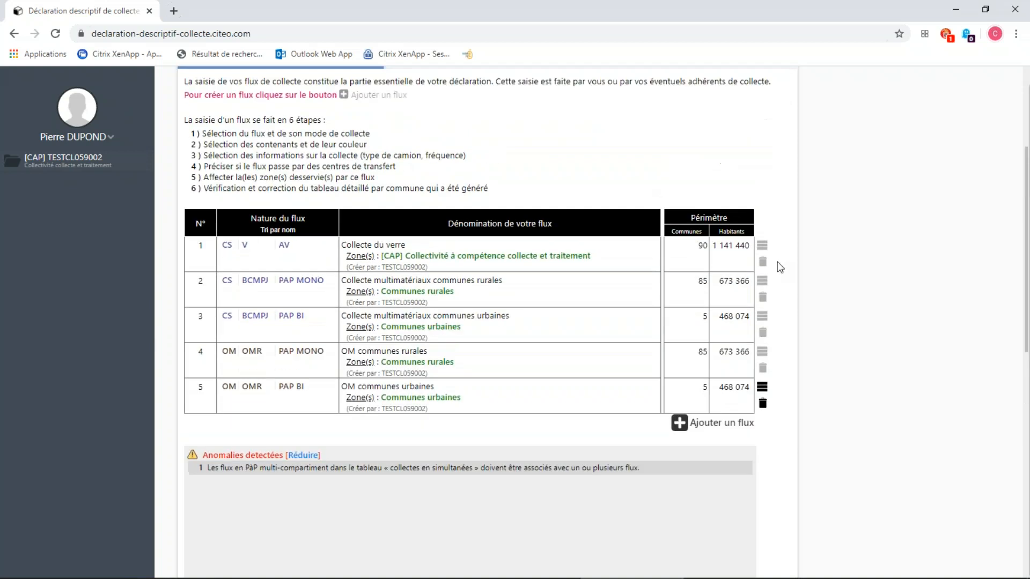
scroll(782, 260, down, 3)
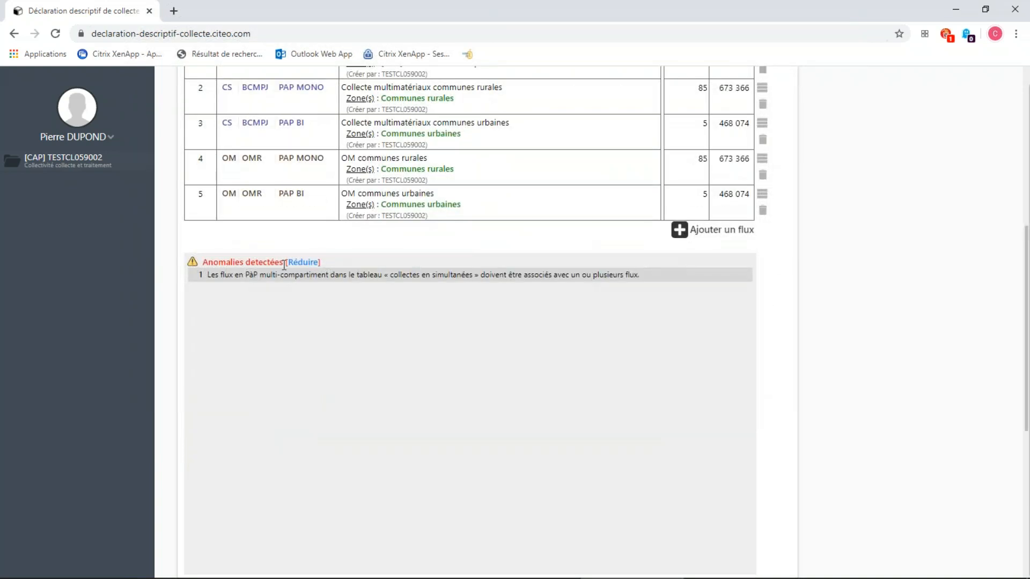
Collapse the anomalies and assign the OM communes urbaines and Collecte multimatériaux communes urbaines flows to the first flow association.
click(302, 262)
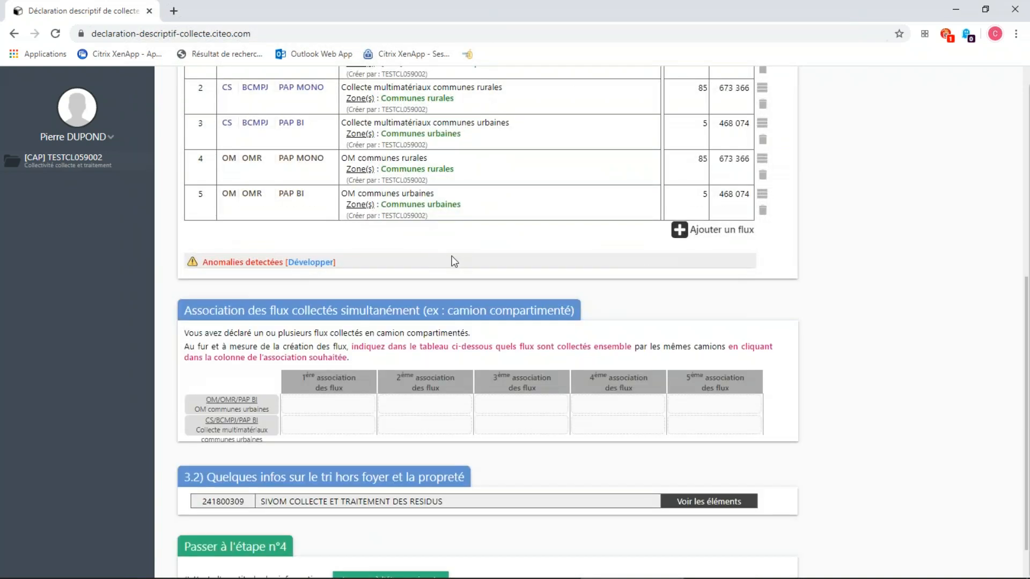
scroll(451, 261, down, 1)
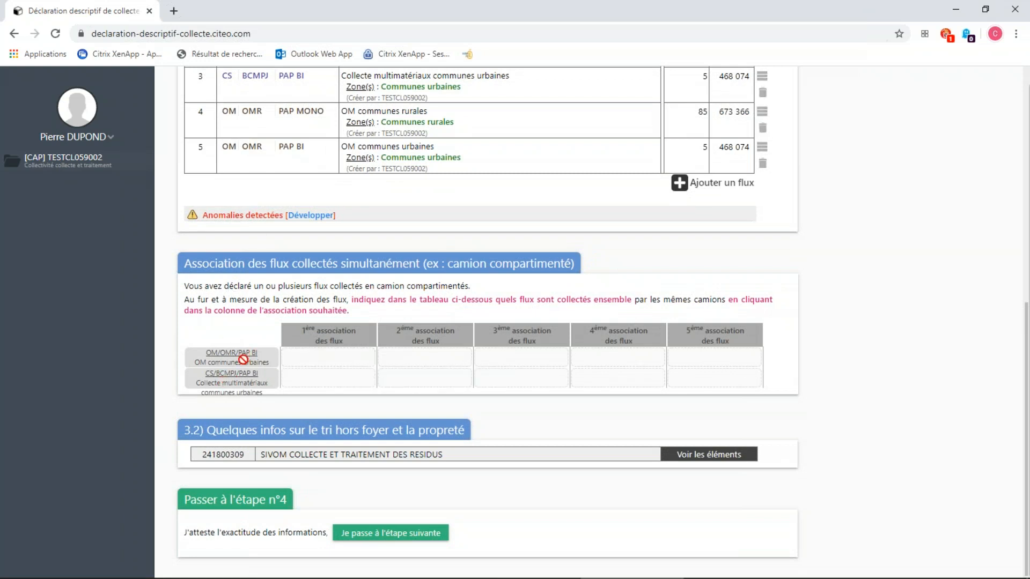
click(349, 363)
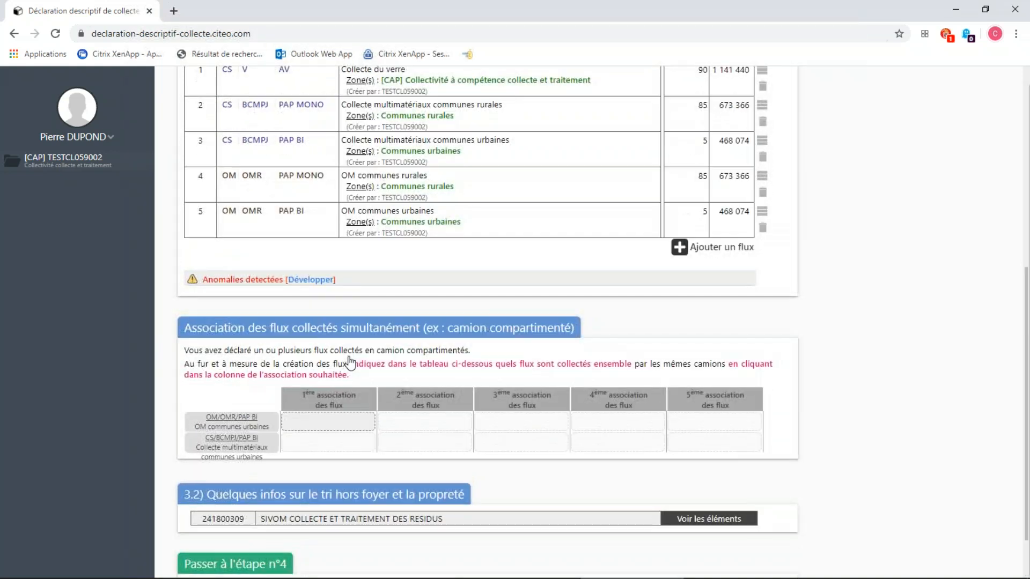
click(318, 426)
click(322, 447)
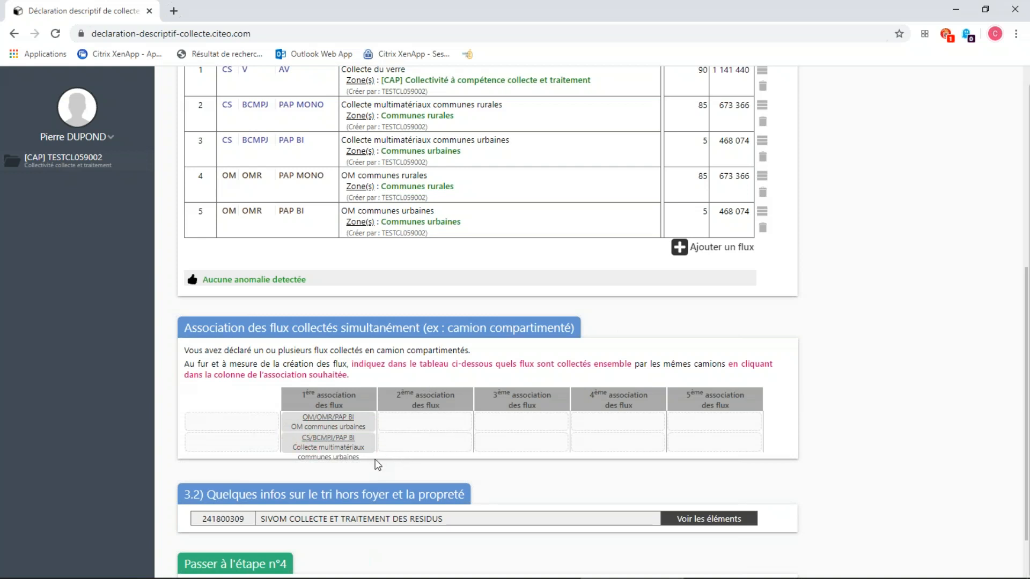
click(245, 427)
click(329, 426)
Expand section 3.2 for SIVOM COLLECTE ET TRAITEMENT DES RESIDUS and examine the out-of-home sorting questions and the town-centre answer options.
scroll(866, 333, down, 1)
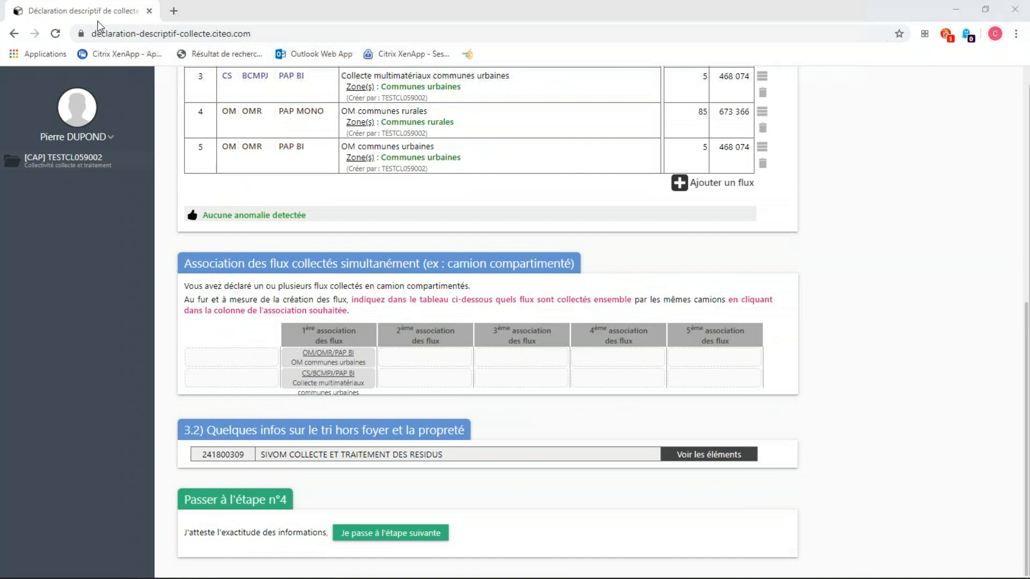
click(712, 455)
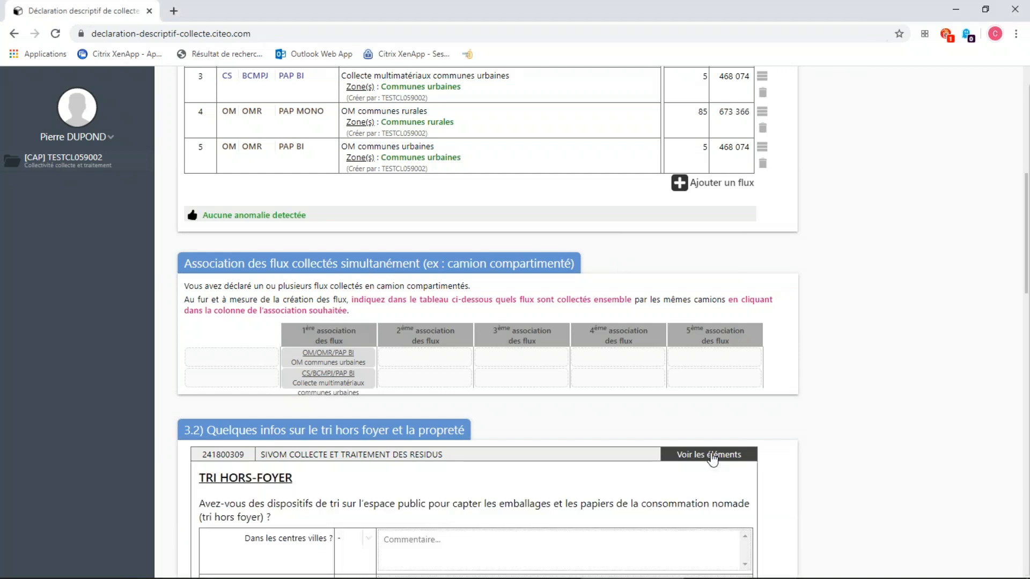
scroll(716, 458, down, 2)
scroll(718, 453, down, 1)
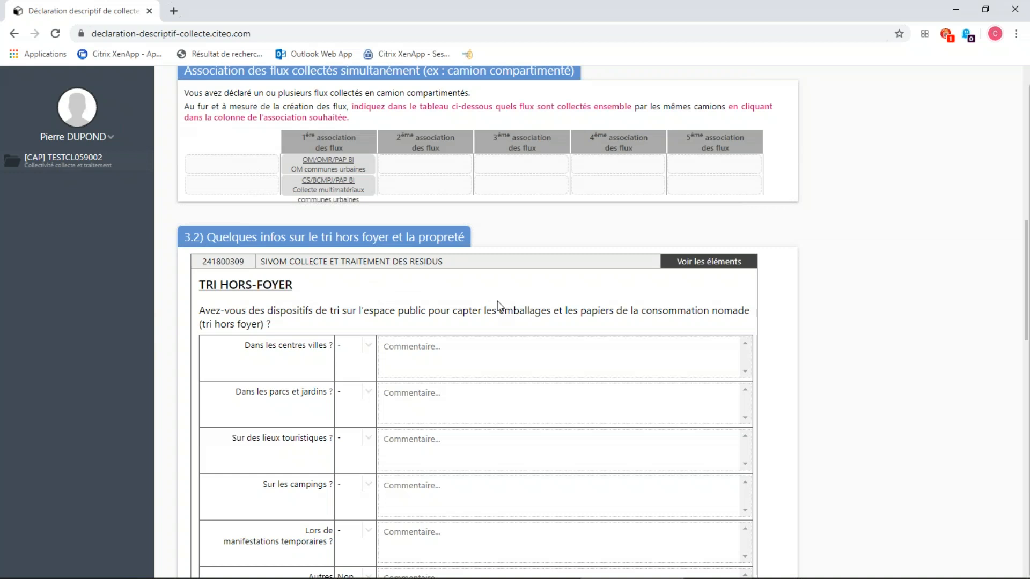
scroll(497, 300, down, 1)
scroll(497, 306, down, 1)
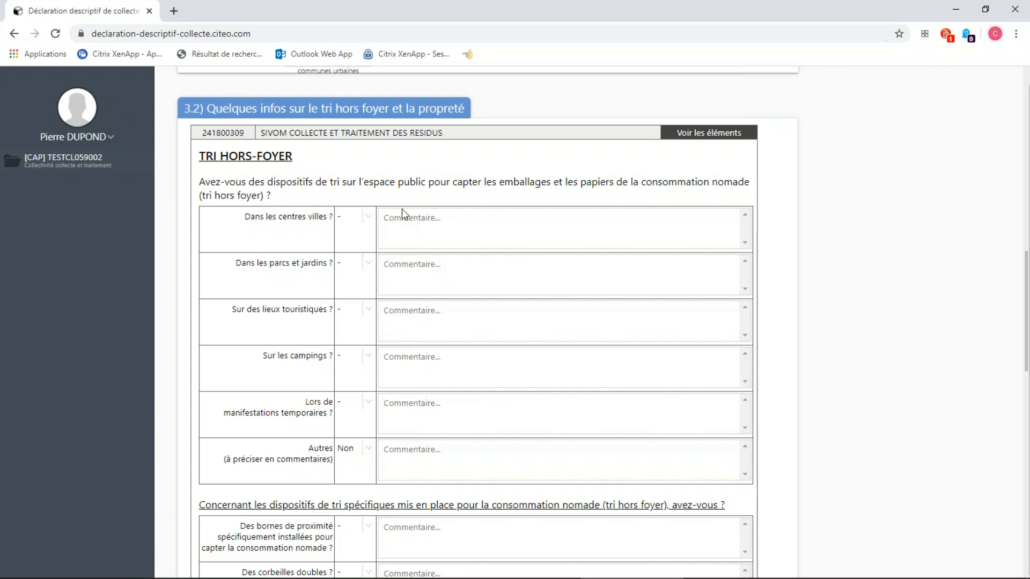
click(372, 218)
click(373, 220)
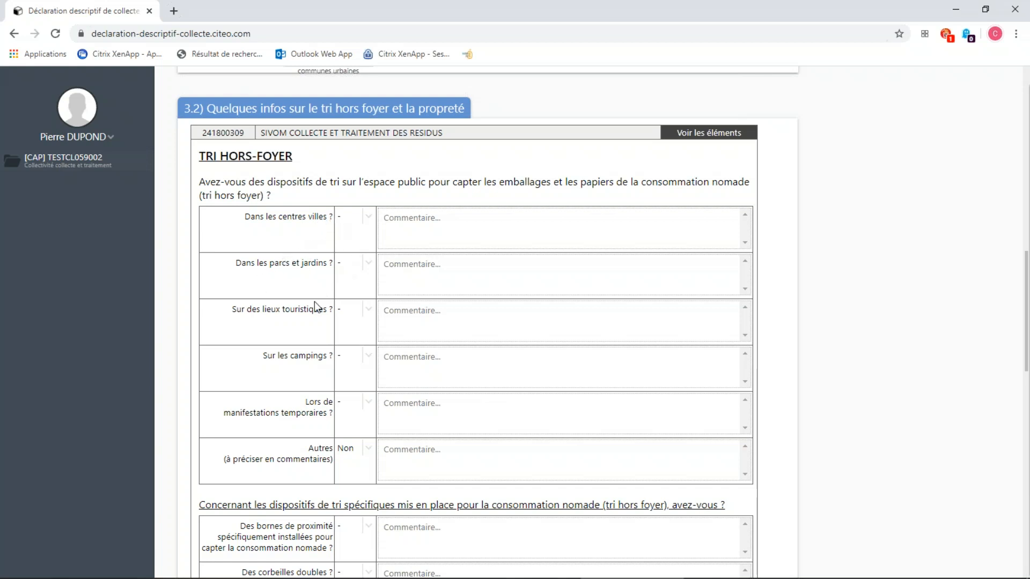
Examine the remaining out-of-home sorting questions, the specific sorting devices and the table on who manages the cleanliness activities.
scroll(321, 333, down, 1)
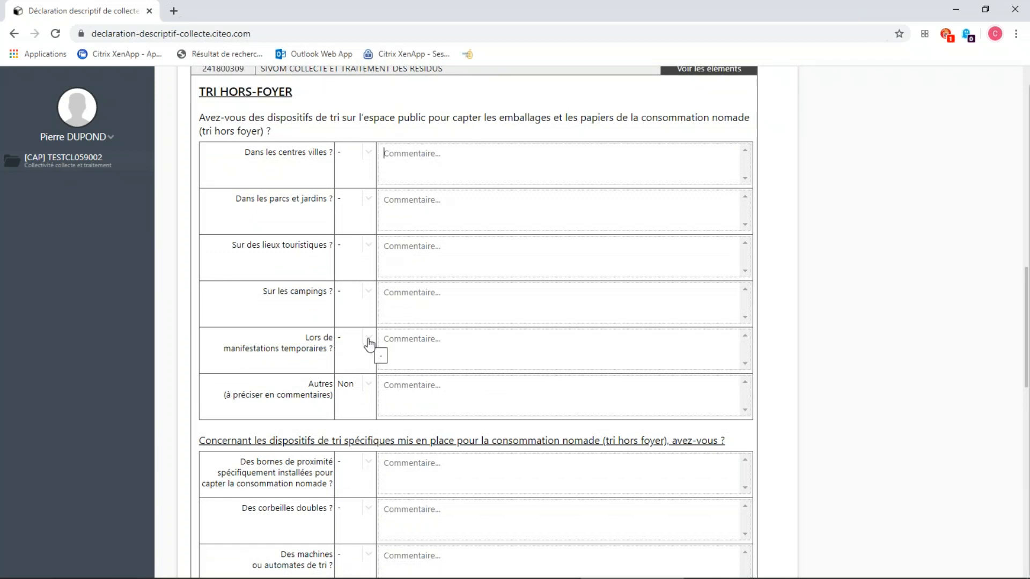
scroll(462, 333, down, 1)
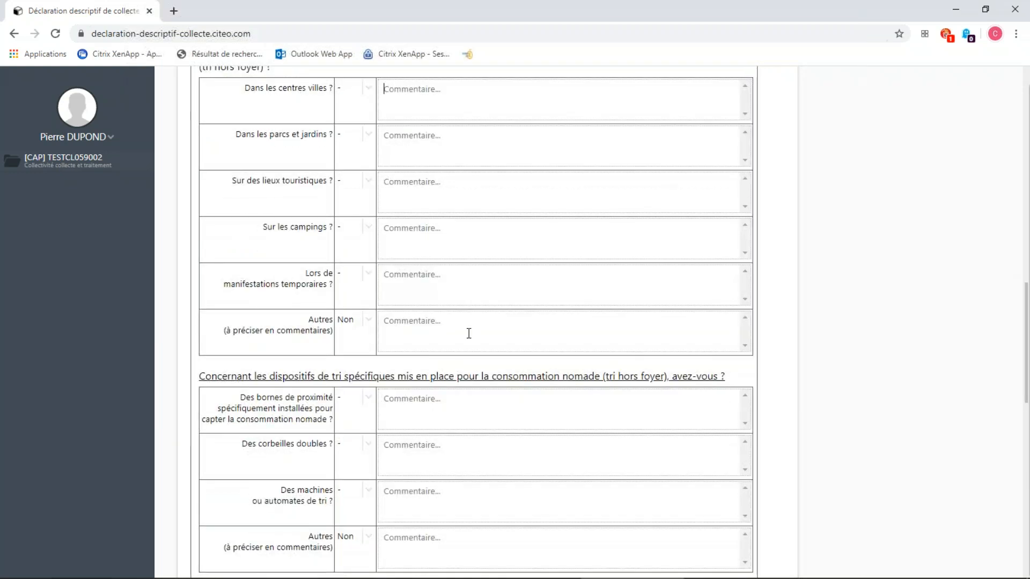
scroll(470, 335, down, 1)
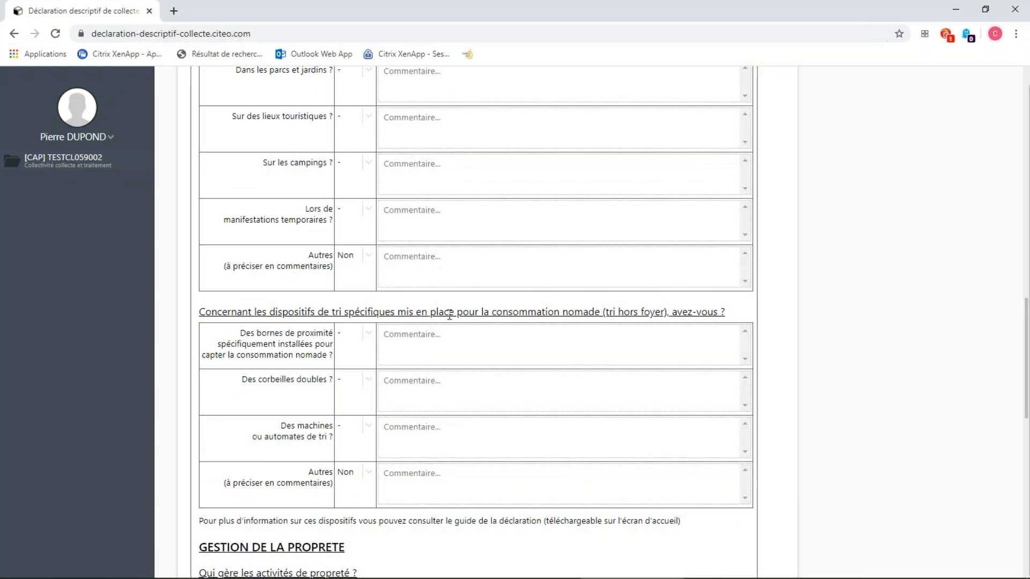
scroll(449, 315, down, 1)
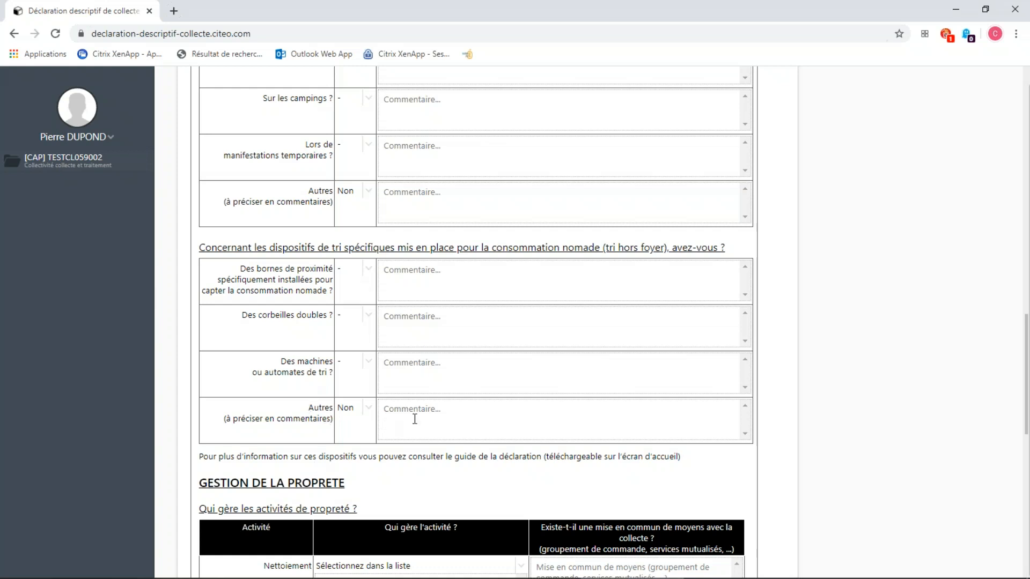
scroll(418, 419, down, 4)
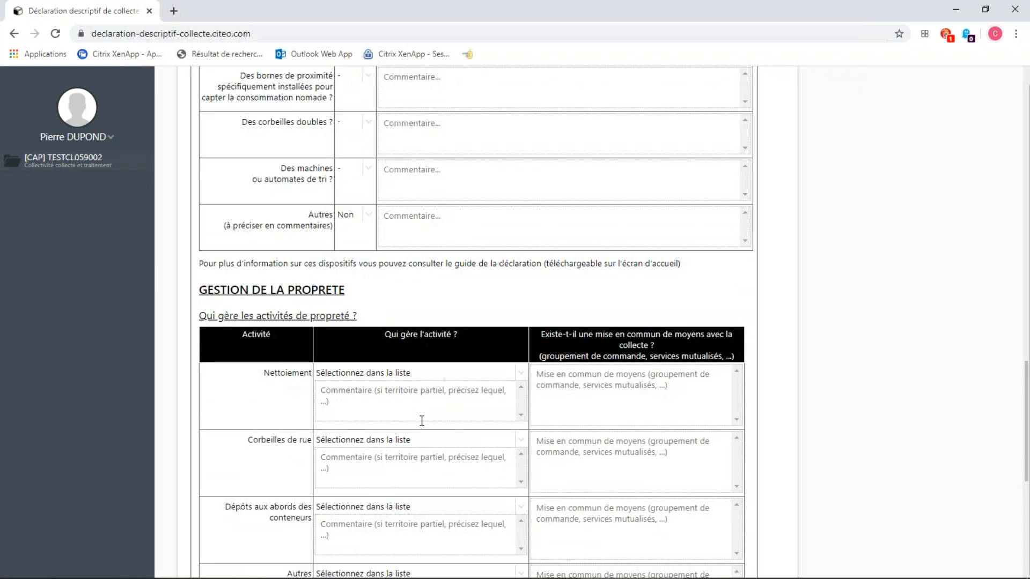
scroll(424, 420, down, 2)
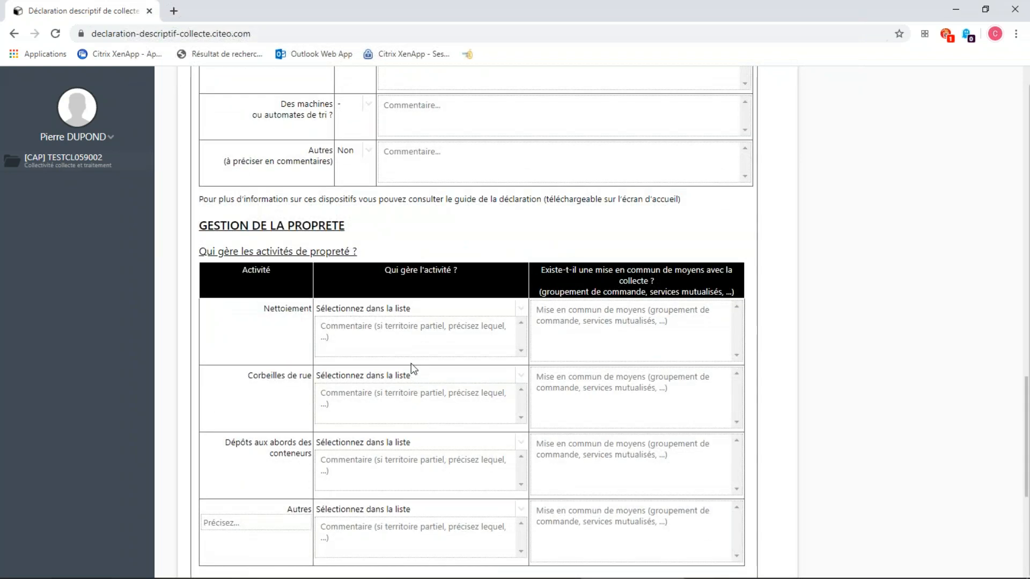
scroll(411, 363, down, 1)
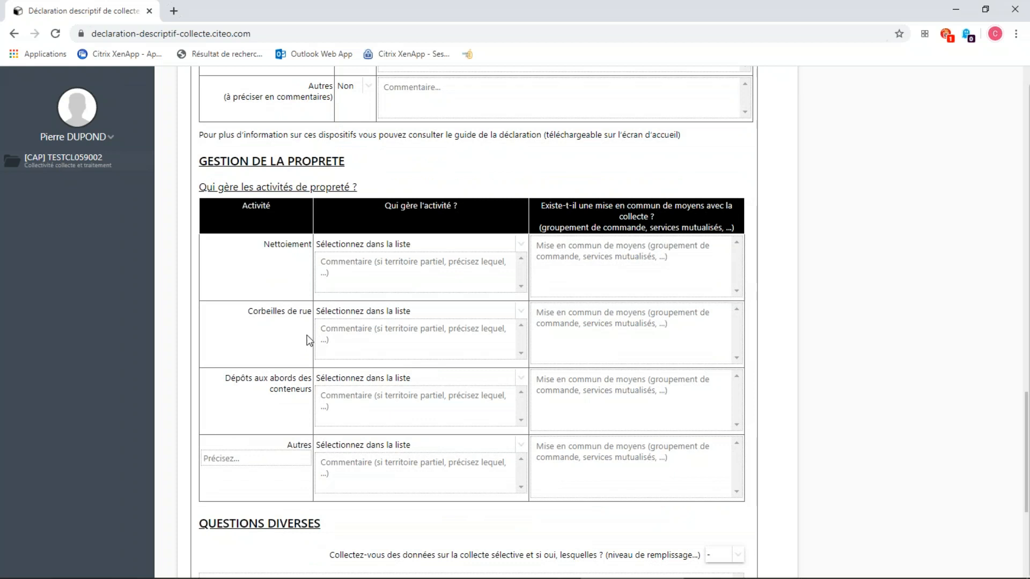
scroll(309, 343, down, 3)
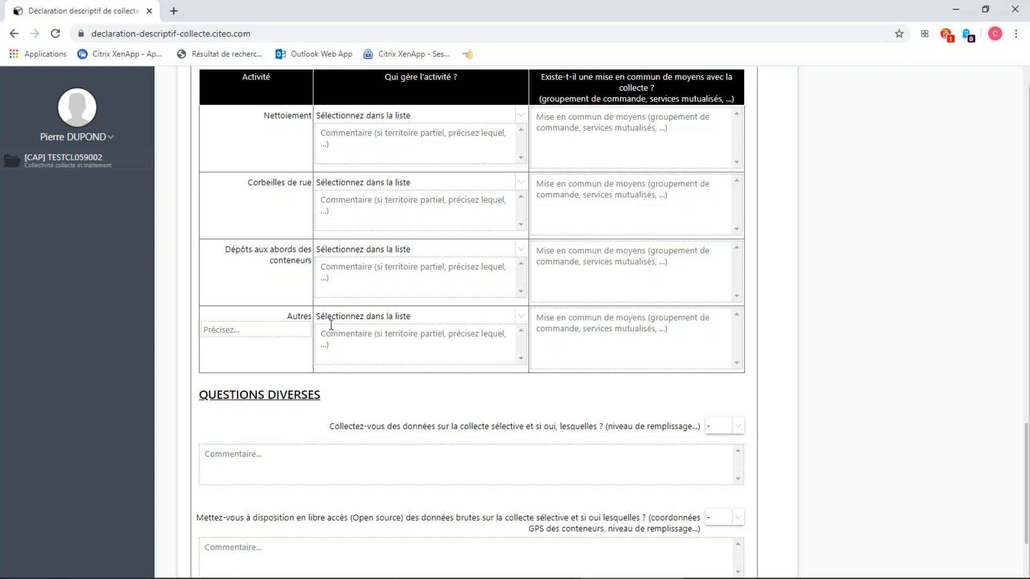
scroll(335, 325, up, 1)
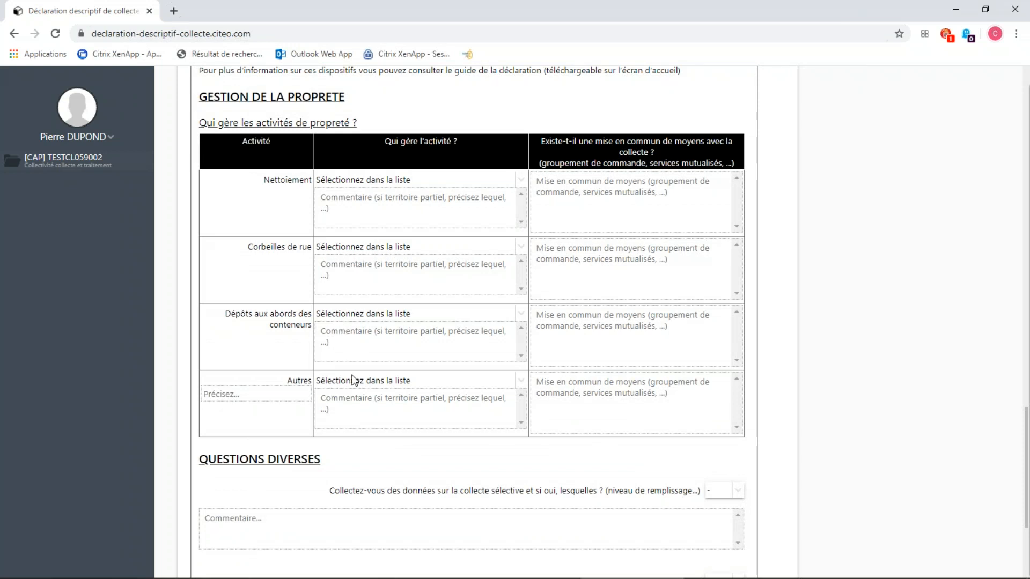
Examine the miscellaneous questions and the answer options on selective collection data, and go back over the empty questionnaire.
scroll(387, 413, down, 2)
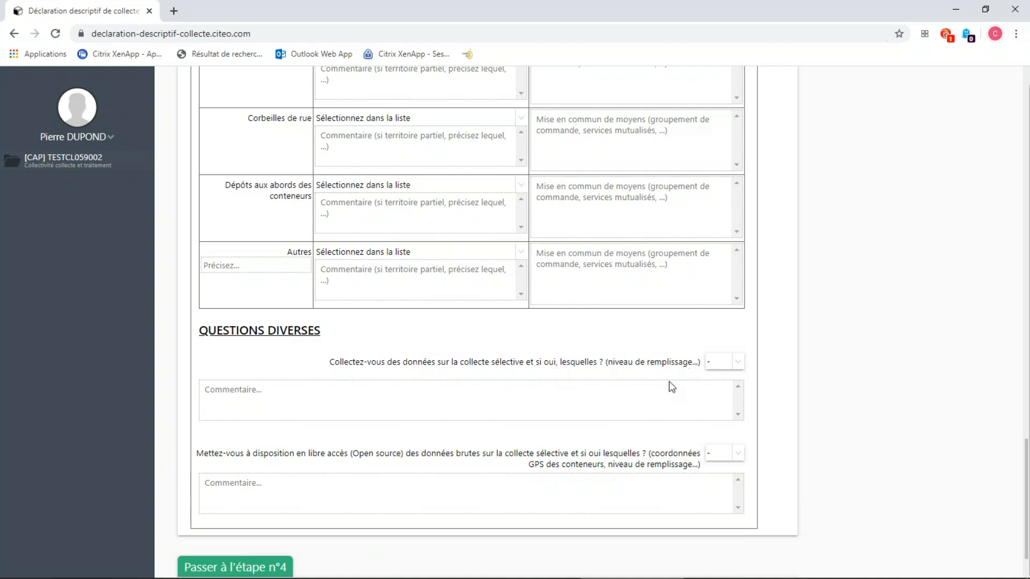
click(736, 363)
click(736, 362)
scroll(840, 479, up, 2)
scroll(841, 478, down, 2)
scroll(840, 479, down, 1)
scroll(841, 479, up, 4)
scroll(295, 306, up, 1)
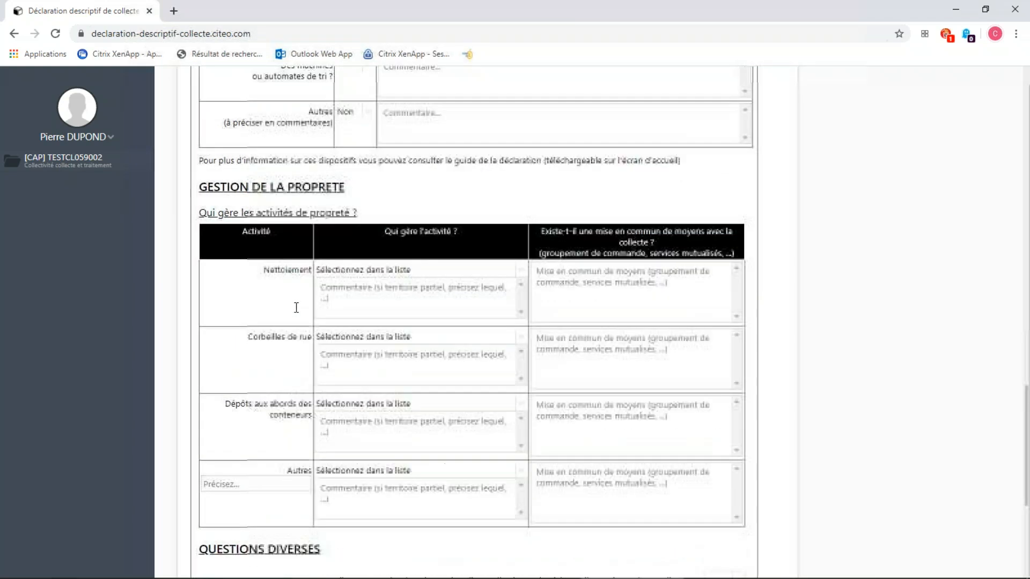
scroll(354, 314, up, 5)
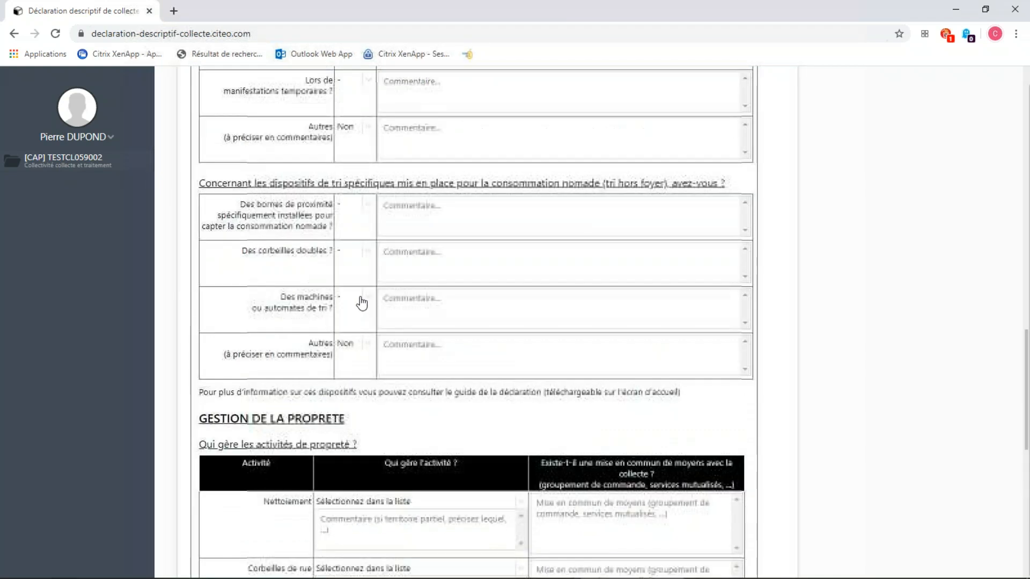
scroll(417, 270, up, 2)
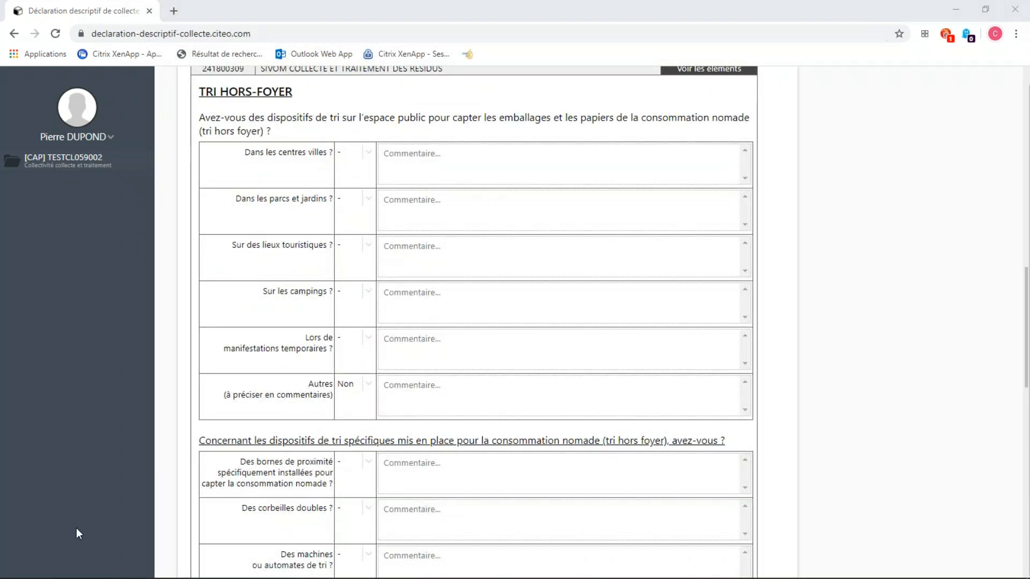
Review the completed answers and comments on out-of-home sorting, cleanliness management and selective collection data.
scroll(90, 457, up, 1)
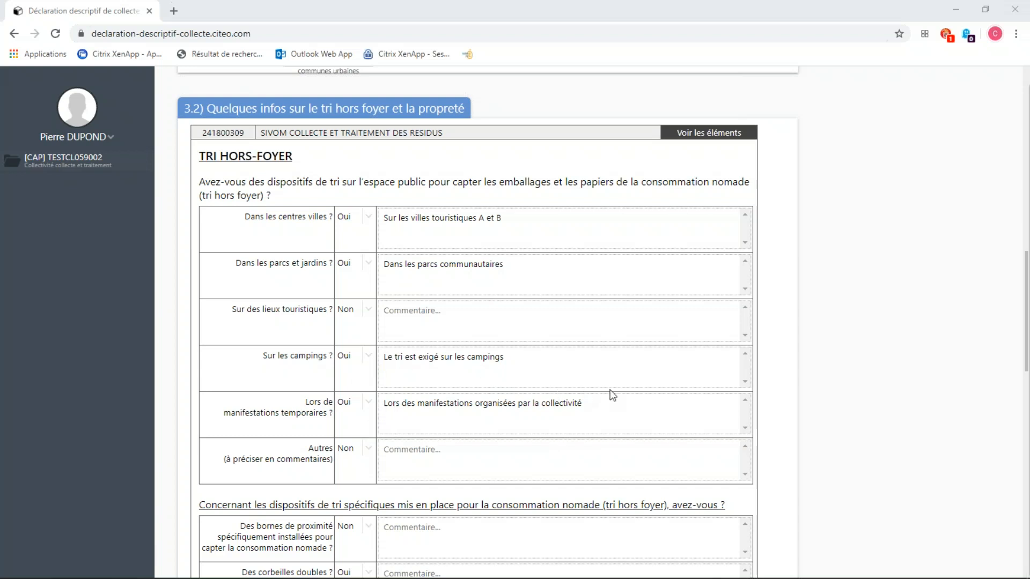
scroll(608, 396, down, 3)
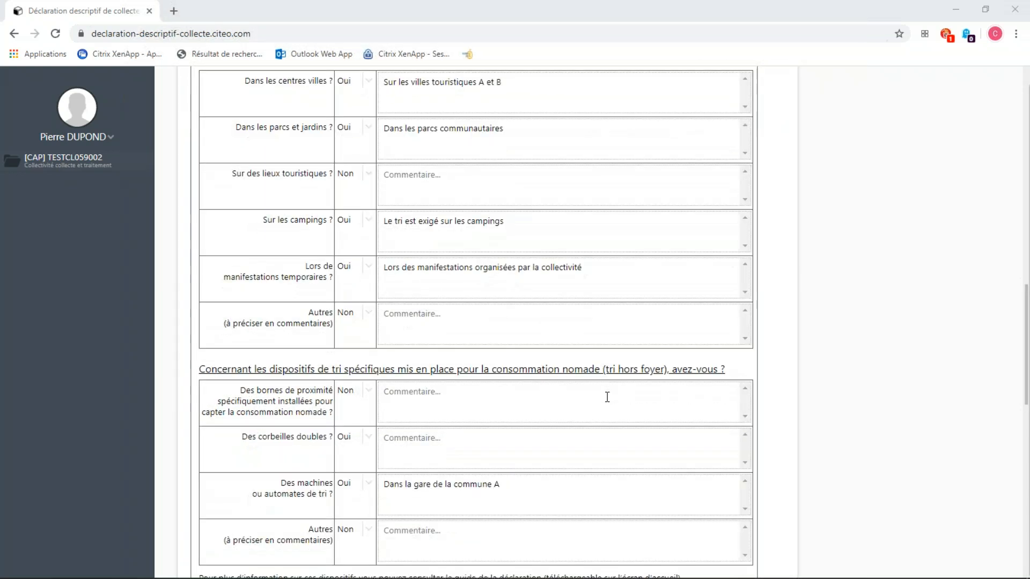
scroll(607, 397, down, 1)
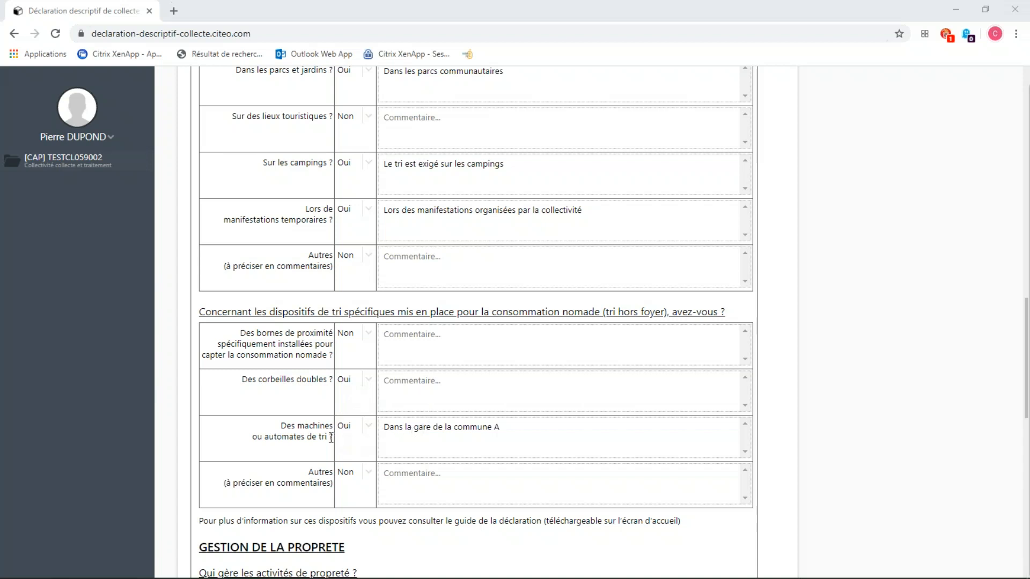
scroll(483, 418, down, 1)
scroll(482, 418, down, 3)
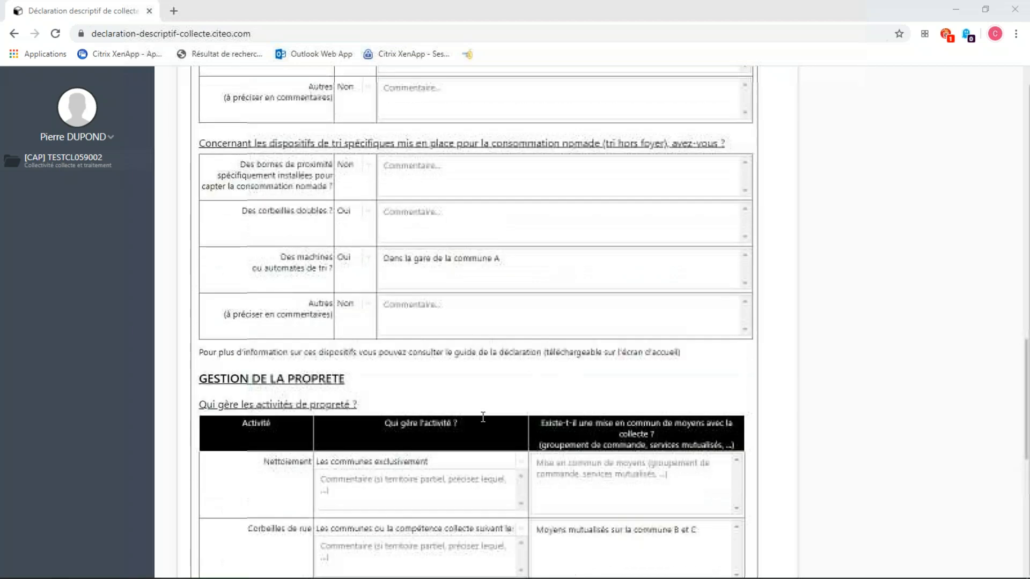
scroll(483, 418, up, 1)
scroll(393, 336, down, 3)
scroll(395, 337, down, 3)
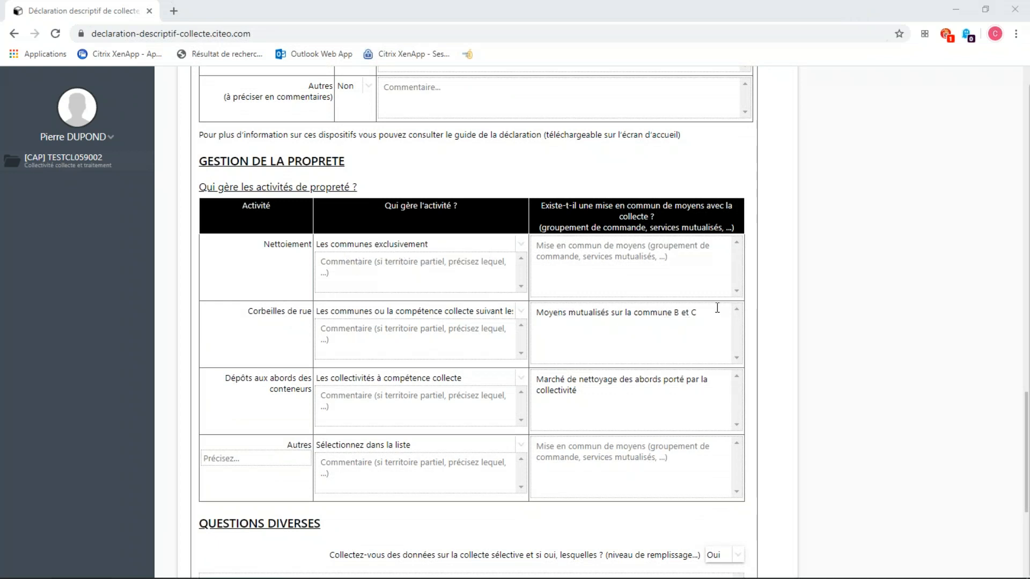
drag(706, 312, 667, 311)
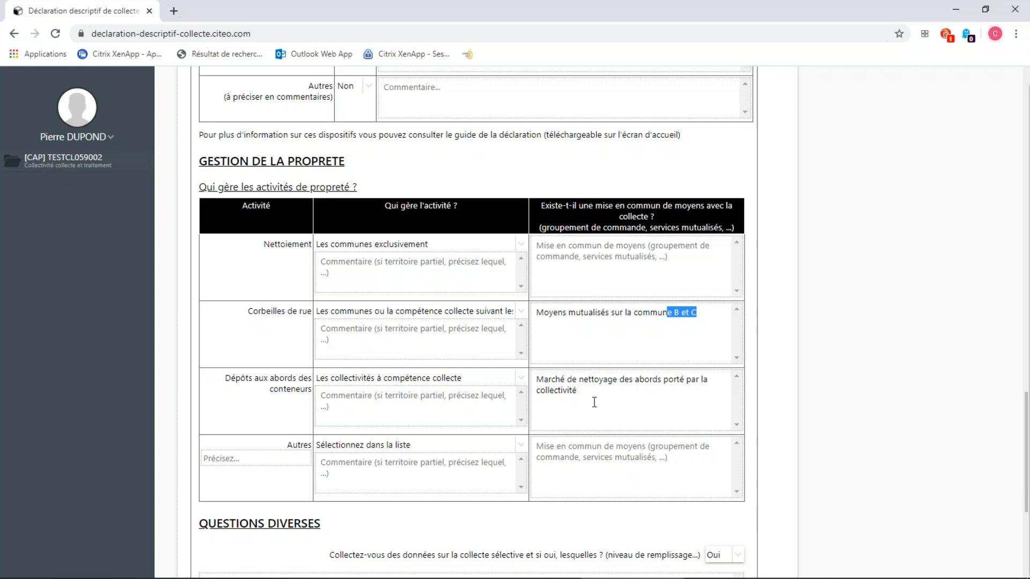
scroll(591, 402, down, 1)
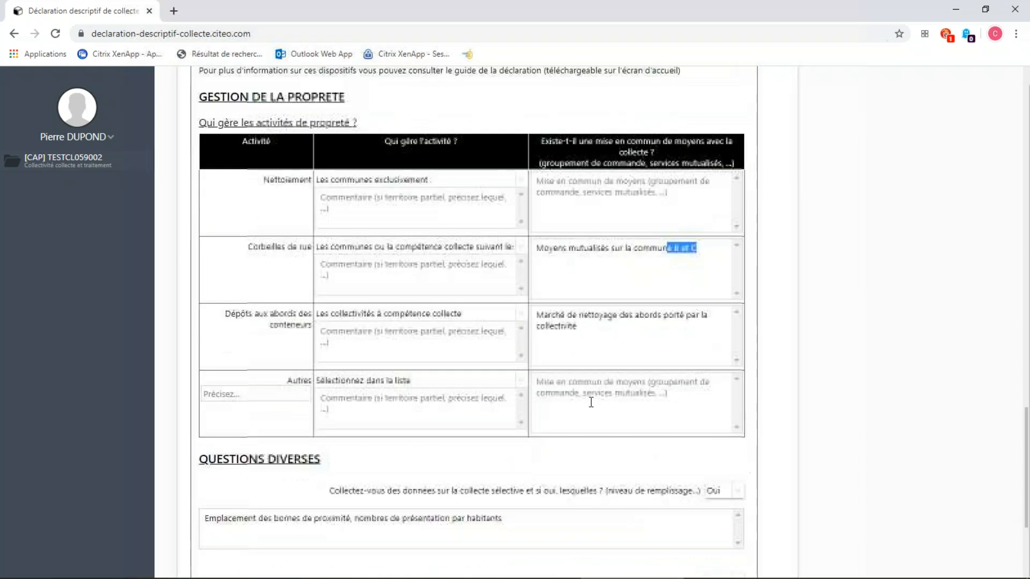
scroll(590, 405, down, 2)
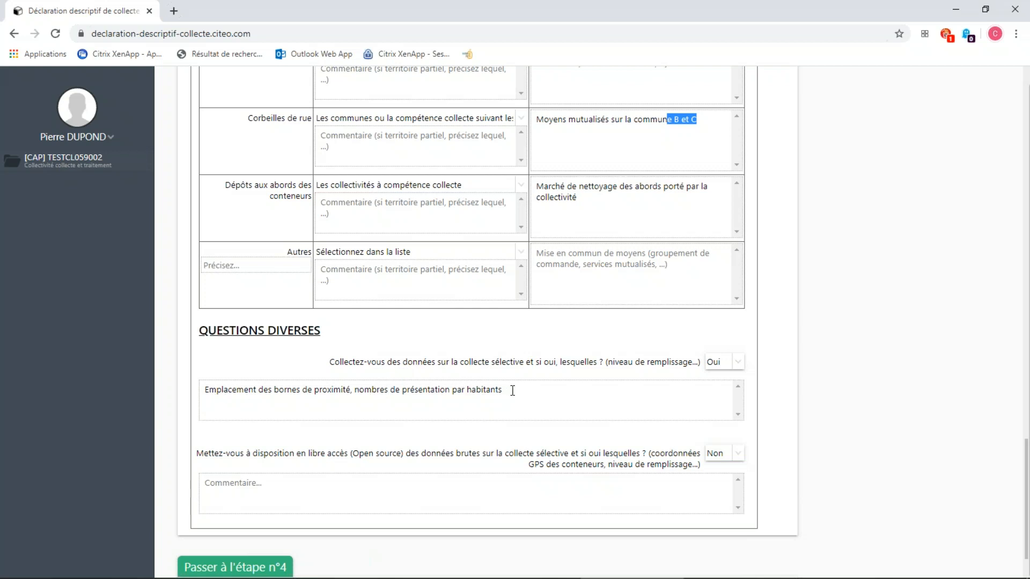
Correct the selective collection data comment to read "nombres de présentations par habitants".
click(451, 389)
text(s)
click(617, 398)
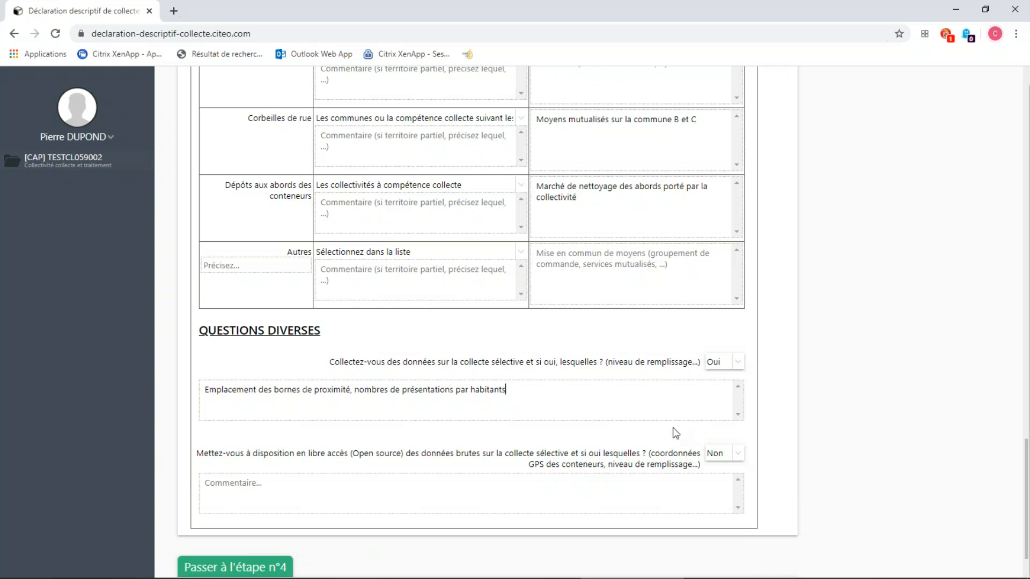
Attest the accuracy of the information, move on to step 4 and confirm that the collection scheme step is finished.
scroll(680, 429, down, 2)
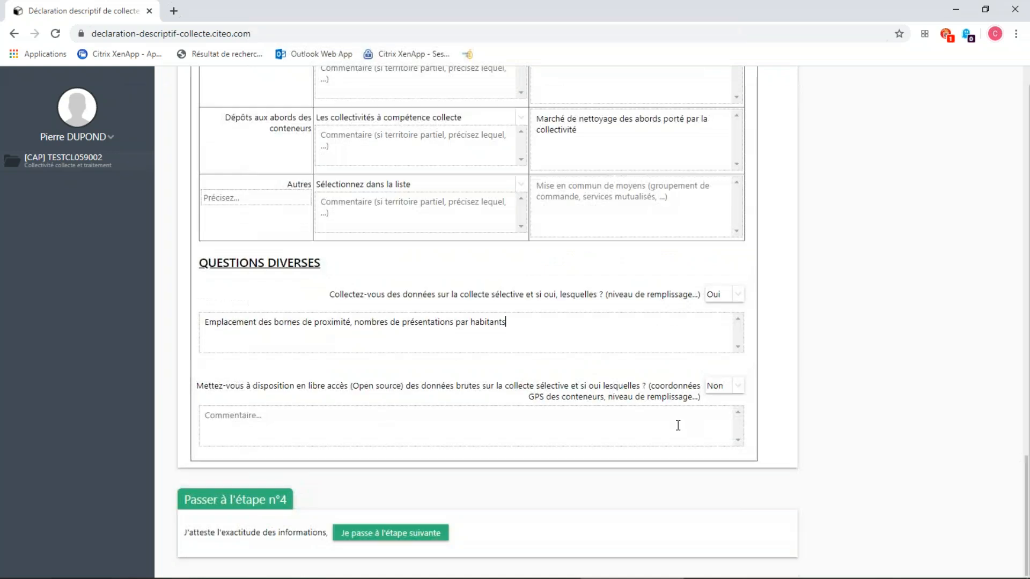
click(381, 533)
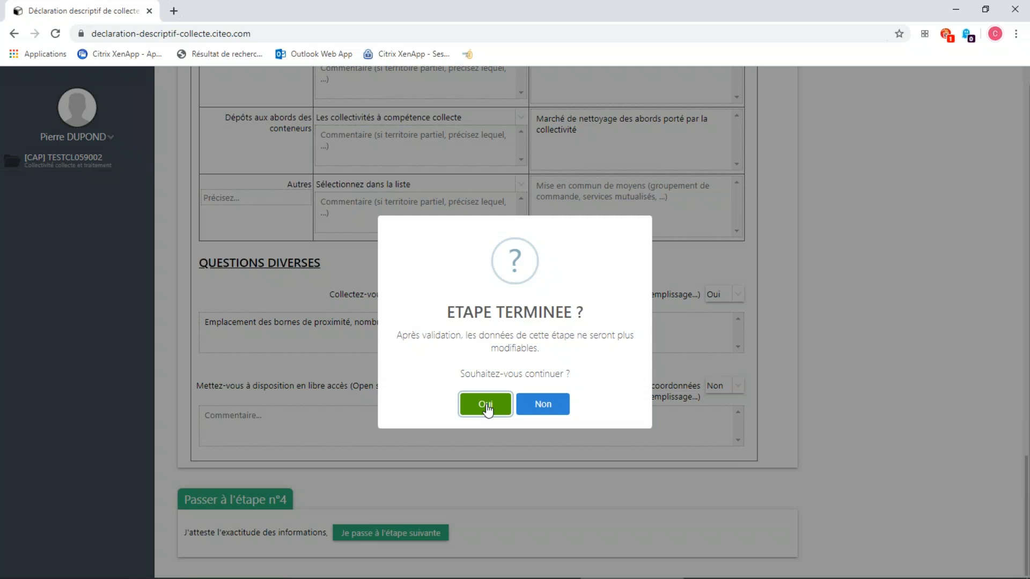
click(487, 409)
click(507, 385)
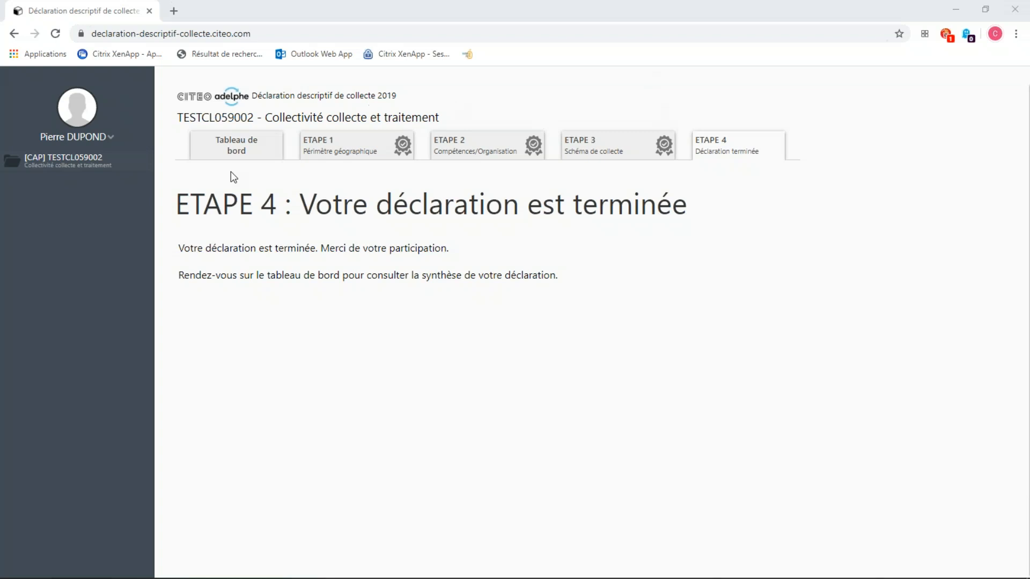
Return to the declaration's home page from the user account options.
click(111, 137)
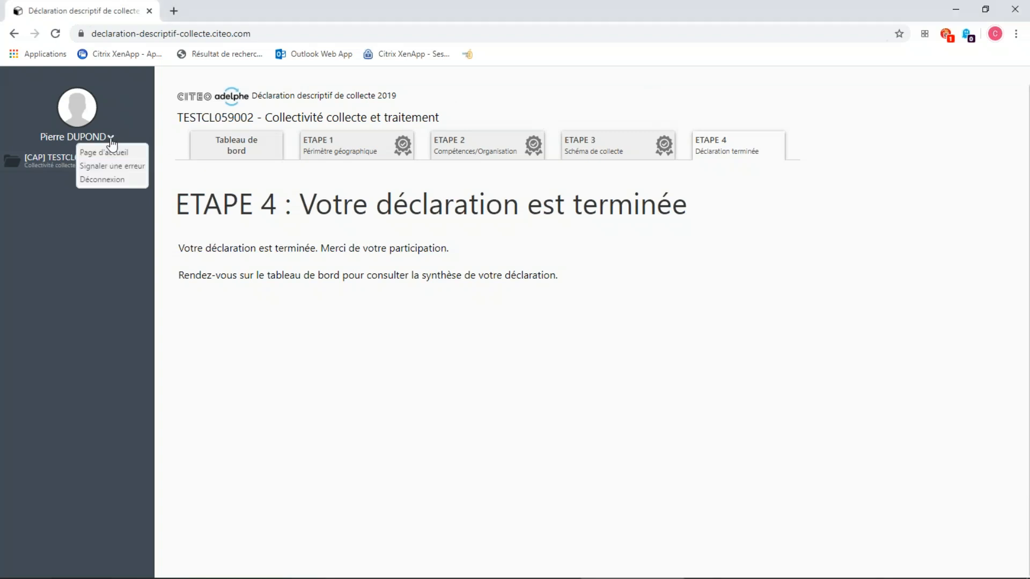
click(110, 154)
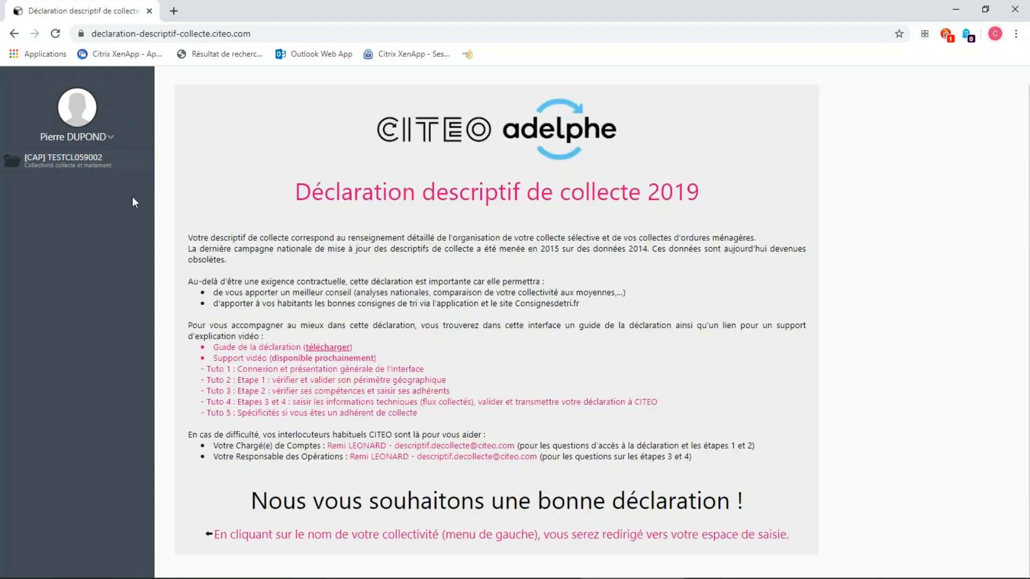